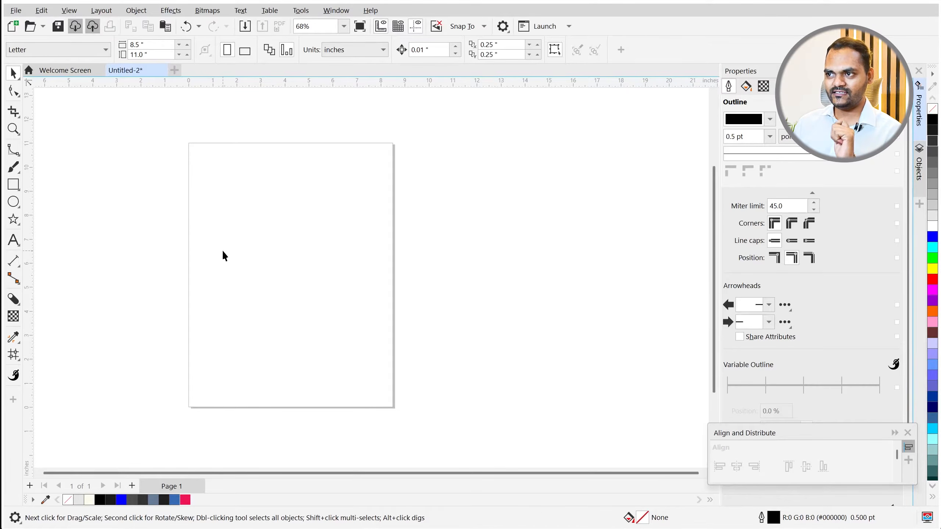
# - Set the colour sampling tool to sample colours from the screen
pyautogui.scroll(1, 275, 234)
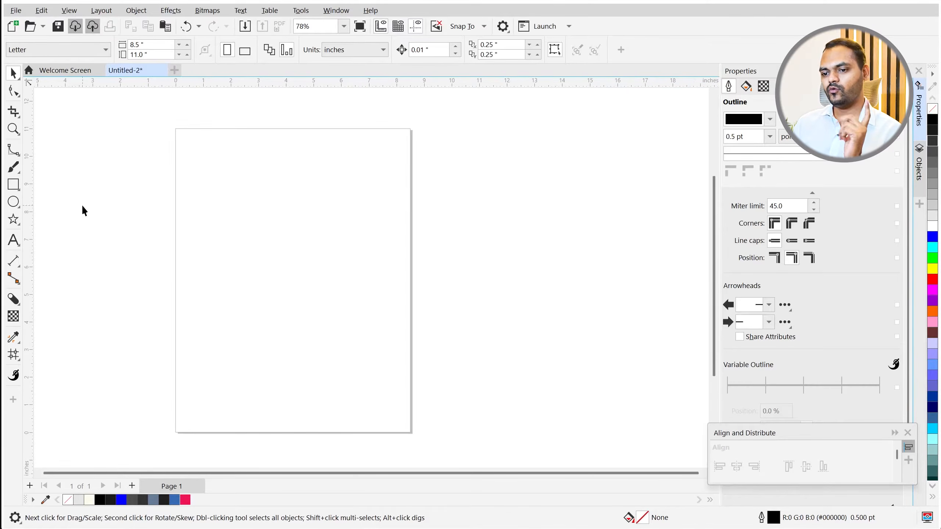
pyautogui.click(14, 336)
pyautogui.click(56, 338)
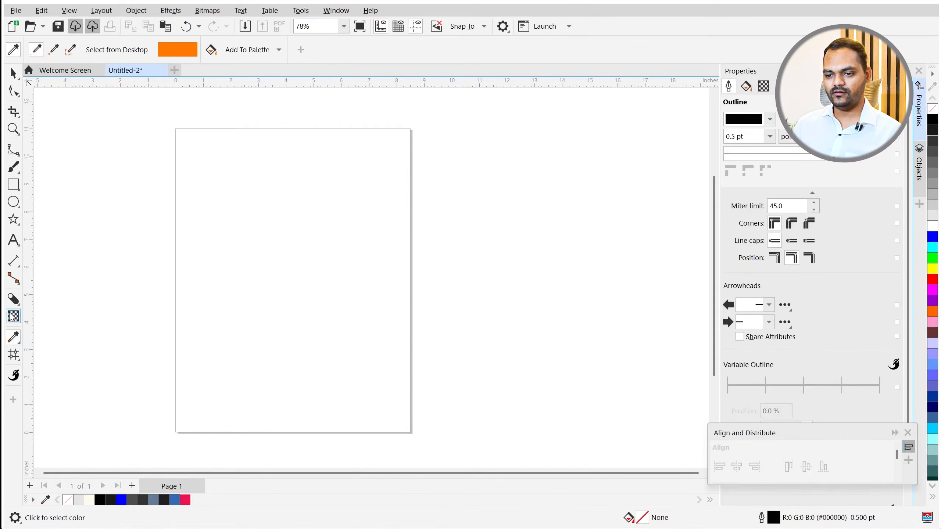
# - Draw a 4.339-inch unfilled square and move it off the page to the right
pyautogui.press('F6')
pyautogui.moveTo(216, 197)
pyautogui.mouseDown()
pyautogui.moveTo(275, 320)
pyautogui.moveTo(342, 287)
pyautogui.mouseUp()
pyautogui.press('space')
pyautogui.scroll(3, 308, 257)
pyautogui.scroll(-3, 225, 261)
pyautogui.moveTo(230, 260); pyautogui.dragTo(516, 262)
pyautogui.scroll(-3, 277, 230)
pyautogui.scroll(2, 411, 246)
pyautogui.scroll(4, 435, 234)
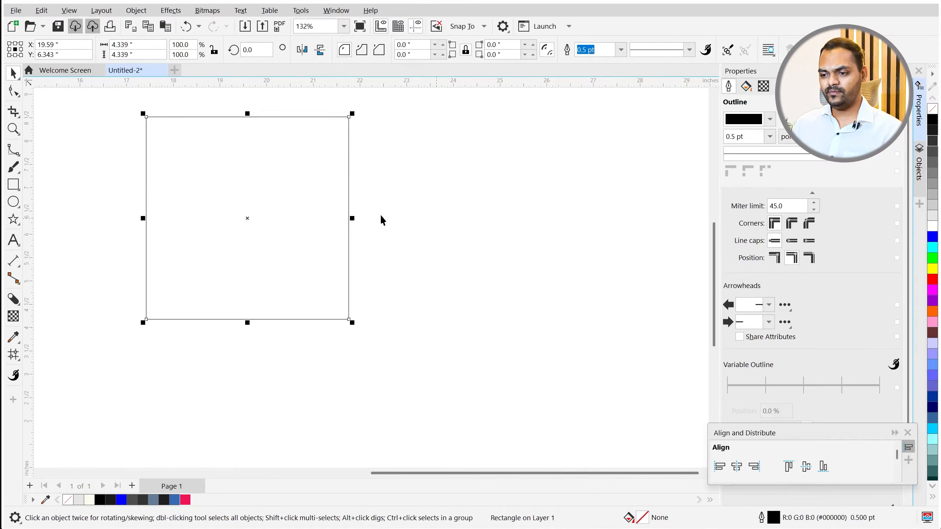
pyautogui.scroll(-1, 179, 313)
pyautogui.scroll(2, 193, 239)
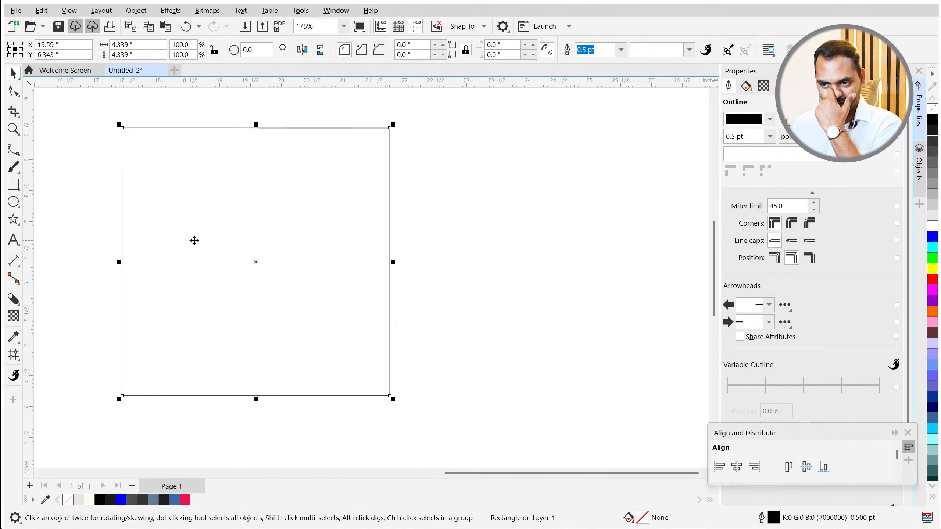
# - Fill the square orange, give it a 2 pt outline, and make it narrower
pyautogui.click(934, 313)
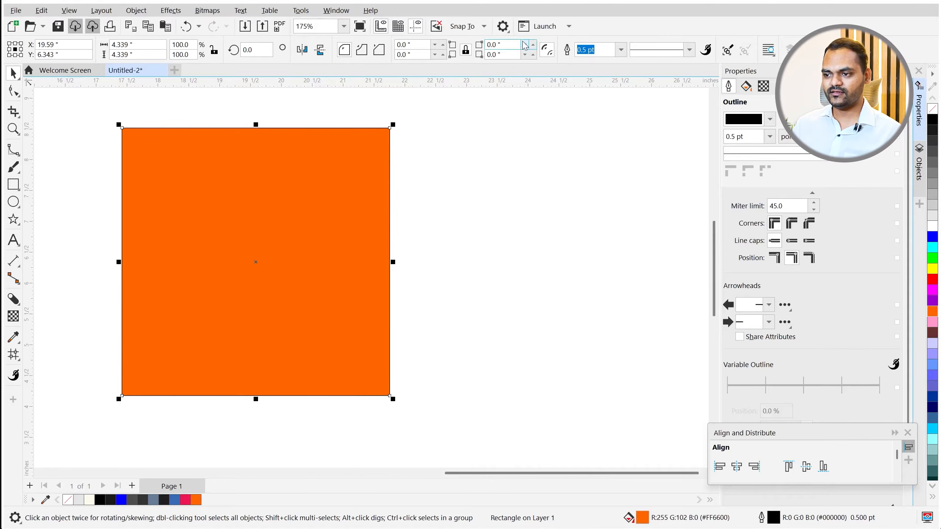
pyautogui.moveTo(754, 139); pyautogui.dragTo(683, 140)
pyautogui.write('2')
pyautogui.press('Return')
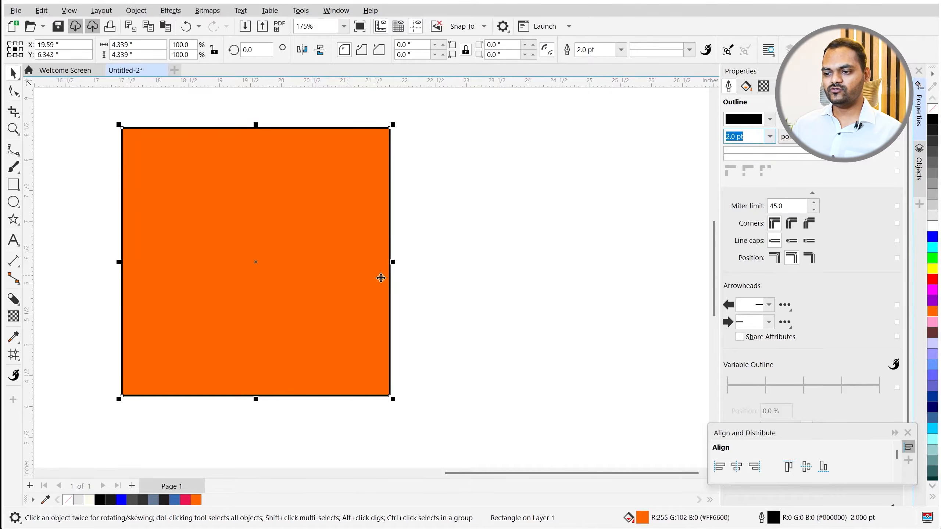
pyautogui.moveTo(392, 262)
pyautogui.mouseDown()
pyautogui.moveTo(348, 263)
pyautogui.moveTo(359, 263)
pyautogui.mouseUp()
pyautogui.scroll(5, 183, 254)
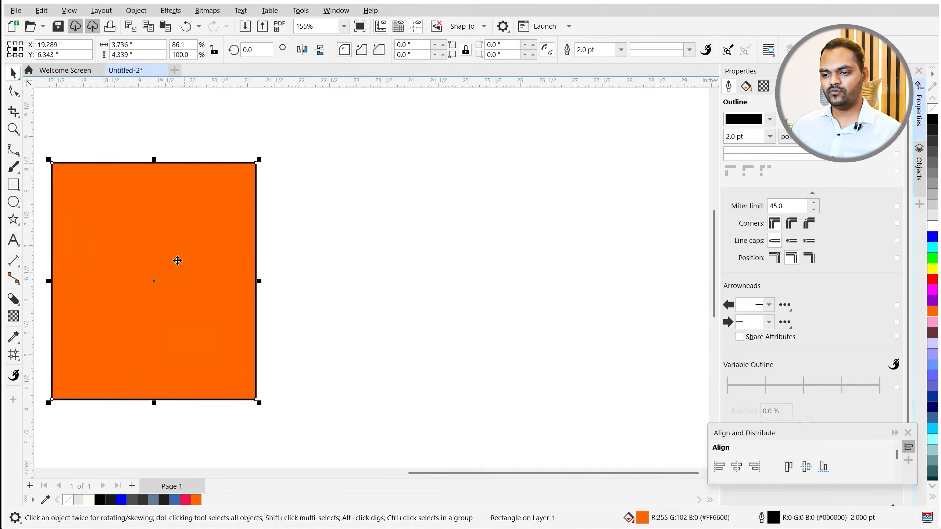
# - Draw a narrower 2.491 × 4.339-inch rectangle beside it, filled orange with a 2 pt outline
pyautogui.click(13, 185)
pyautogui.moveTo(276, 162)
pyautogui.mouseDown()
pyautogui.moveTo(417, 382)
pyautogui.moveTo(411, 400)
pyautogui.mouseUp()
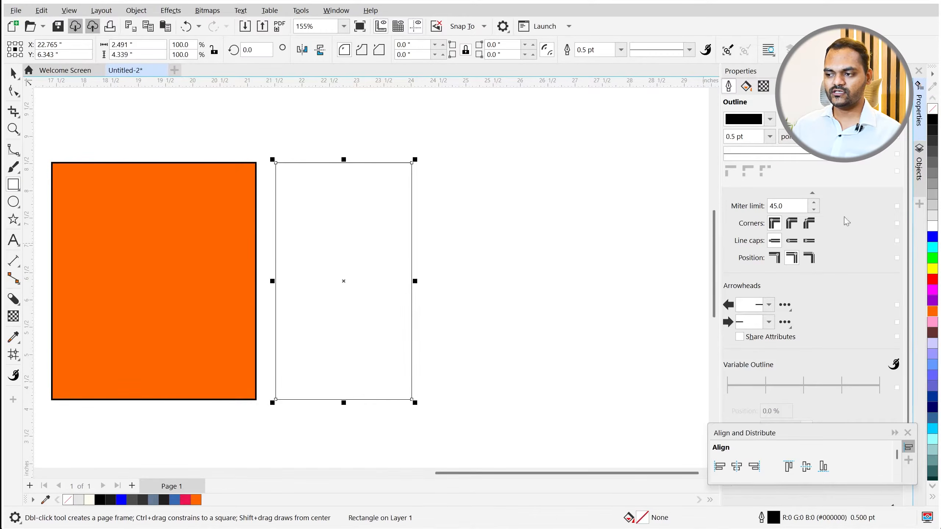
pyautogui.click(195, 500)
pyautogui.doubleClick(585, 50)
pyautogui.write('2')
pyautogui.press('Return')
pyautogui.click(453, 278)
pyautogui.press('space')
pyautogui.scroll(1, 139, 273)
pyautogui.scroll(-4, 378, 305)
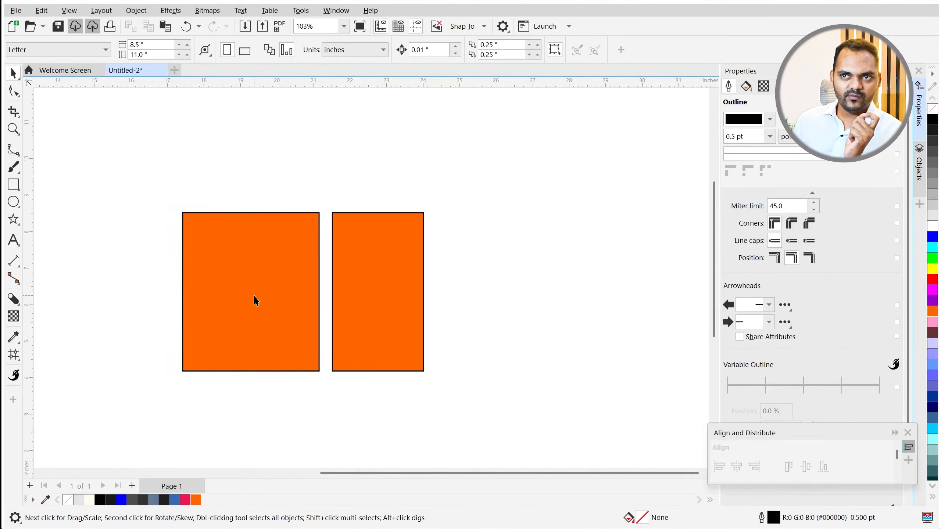
pyautogui.scroll(1, 250, 296)
pyautogui.click(235, 304)
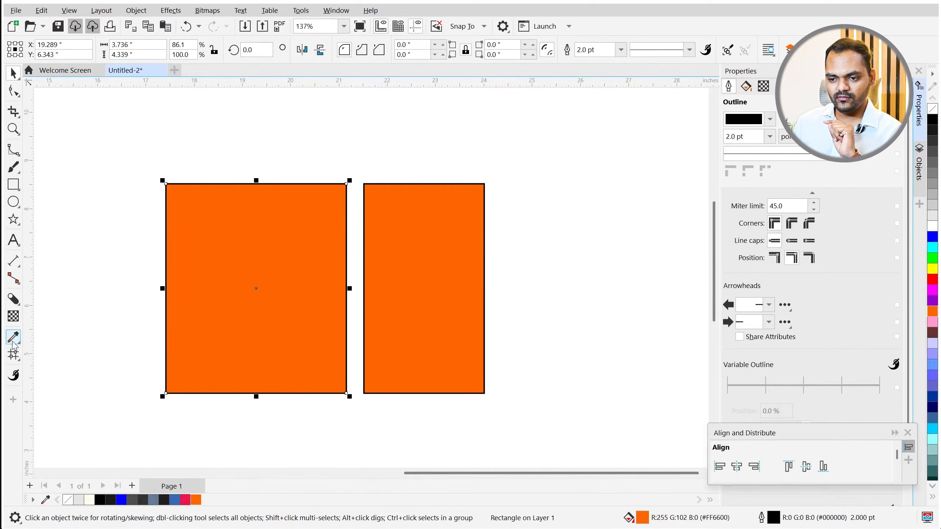
# - Apply a diagonal fountain fill to the left rectangle, from orange bottom-left to yellow #FFD900 top-right
pyautogui.click(17, 358)
pyautogui.click(50, 356)
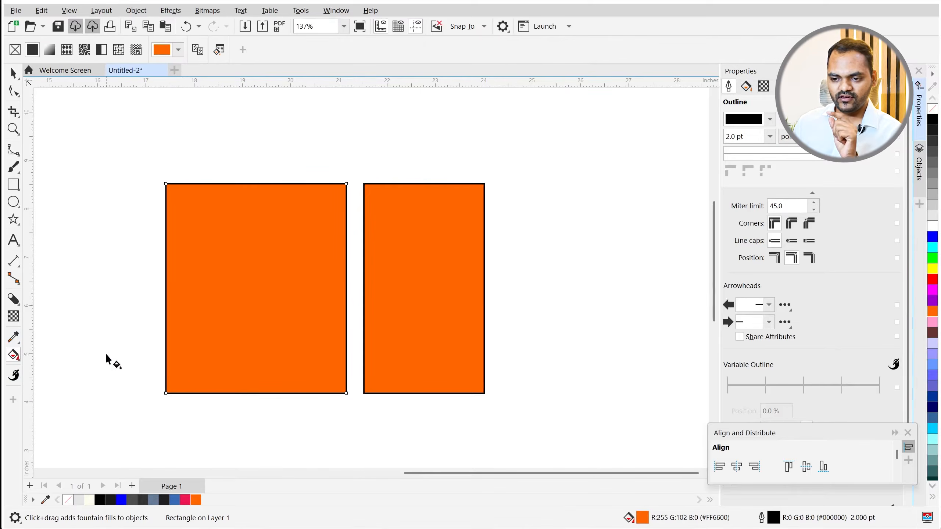
pyautogui.moveTo(192, 389); pyautogui.dragTo(313, 215)
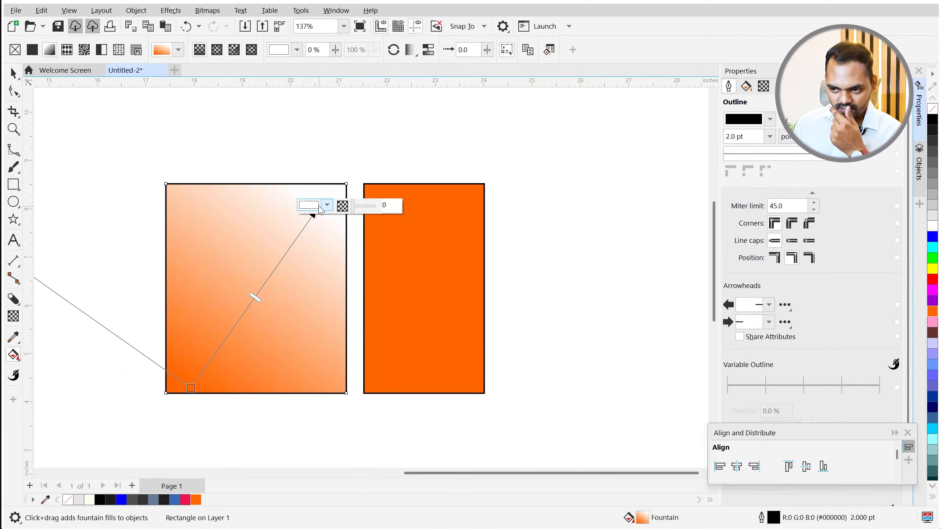
pyautogui.moveTo(190, 388); pyautogui.dragTo(190, 367)
pyautogui.click(319, 208)
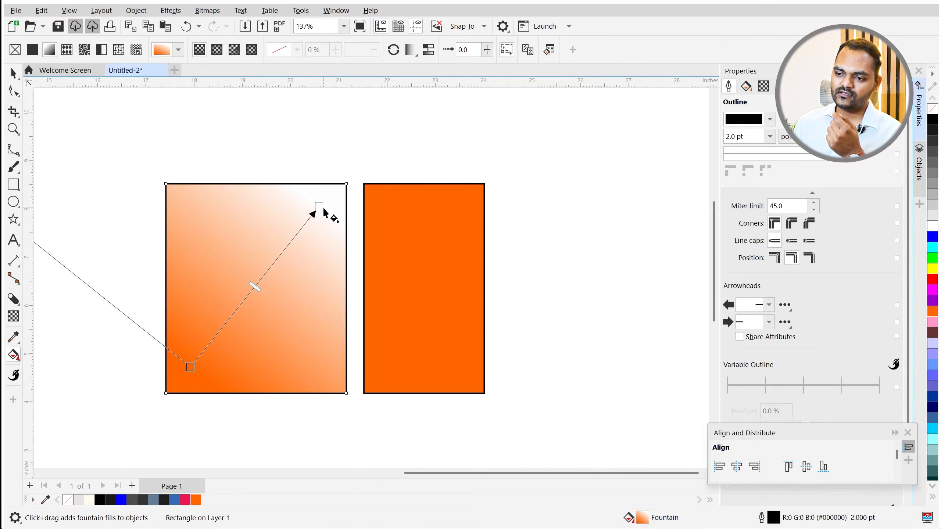
pyautogui.click(327, 206)
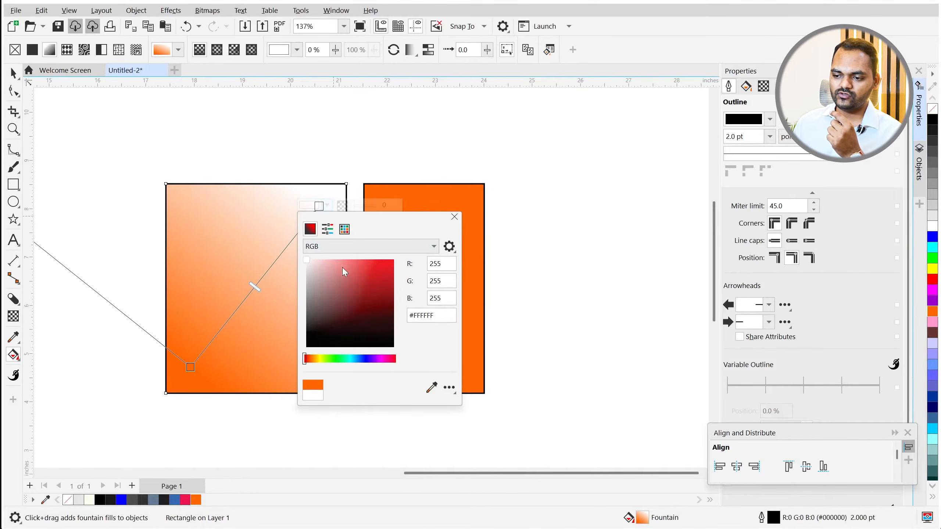
pyautogui.moveTo(315, 363); pyautogui.dragTo(317, 361)
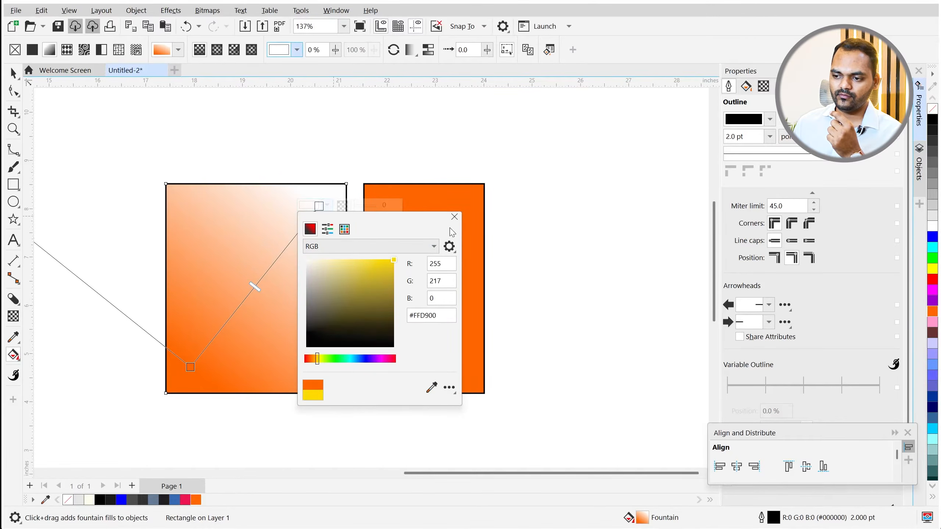
pyautogui.click(454, 217)
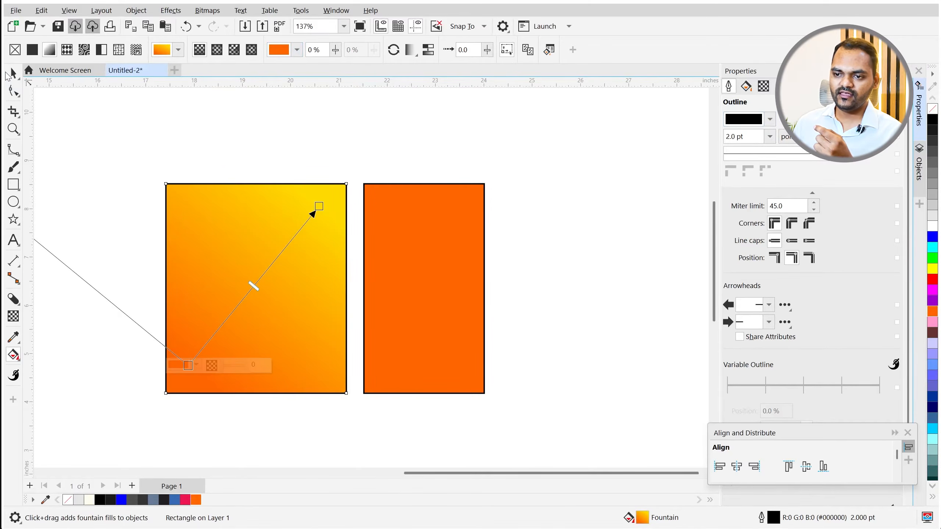
pyautogui.press('space')
pyautogui.click(204, 159)
pyautogui.scroll(-5, 217, 207)
pyautogui.scroll(2, 230, 234)
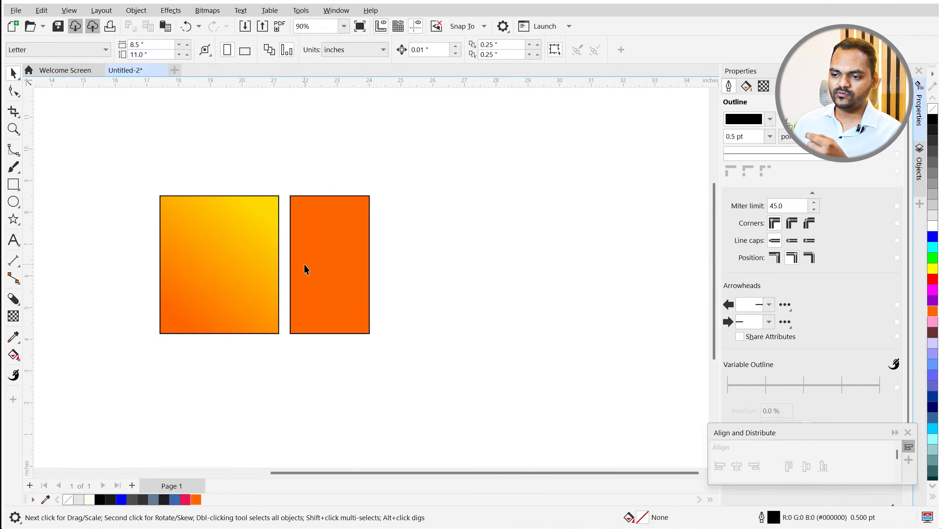
# - Delete the plain orange rectangle and draw a 3.547-inch circle beside the gradient rectangle
pyautogui.click(305, 267)
pyautogui.press('Delete')
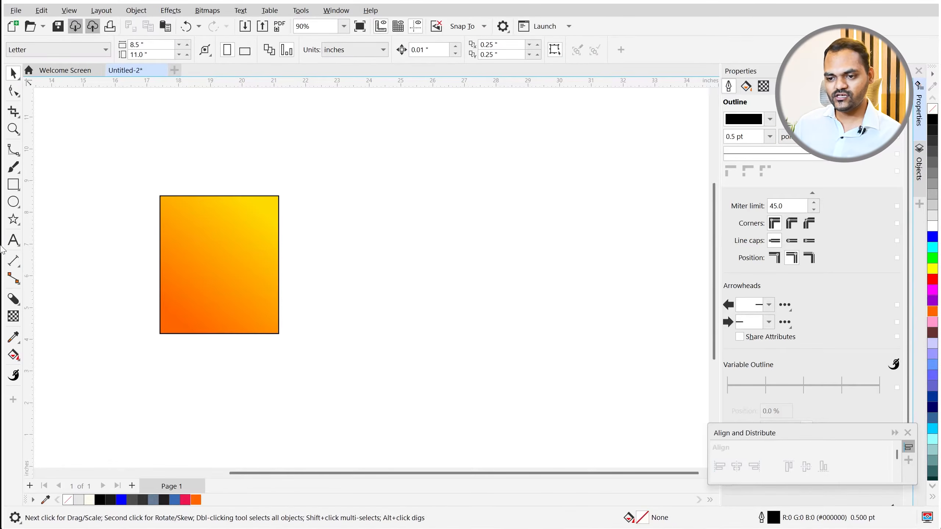
pyautogui.click(13, 202)
pyautogui.scroll(3, 281, 239)
pyautogui.moveTo(301, 211); pyautogui.dragTo(417, 382)
pyautogui.press('space')
pyautogui.moveTo(405, 290); pyautogui.dragTo(405, 272)
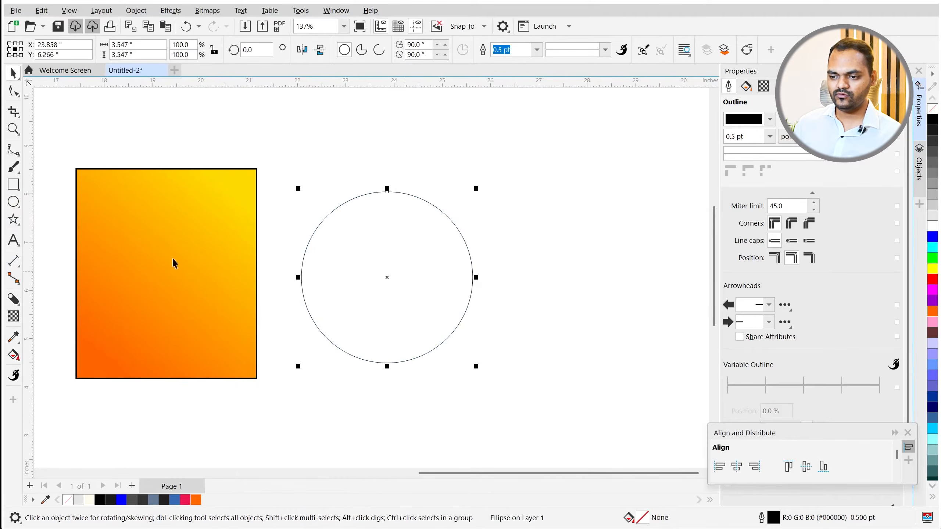
pyautogui.scroll(1, 168, 293)
pyautogui.scroll(-1, 235, 312)
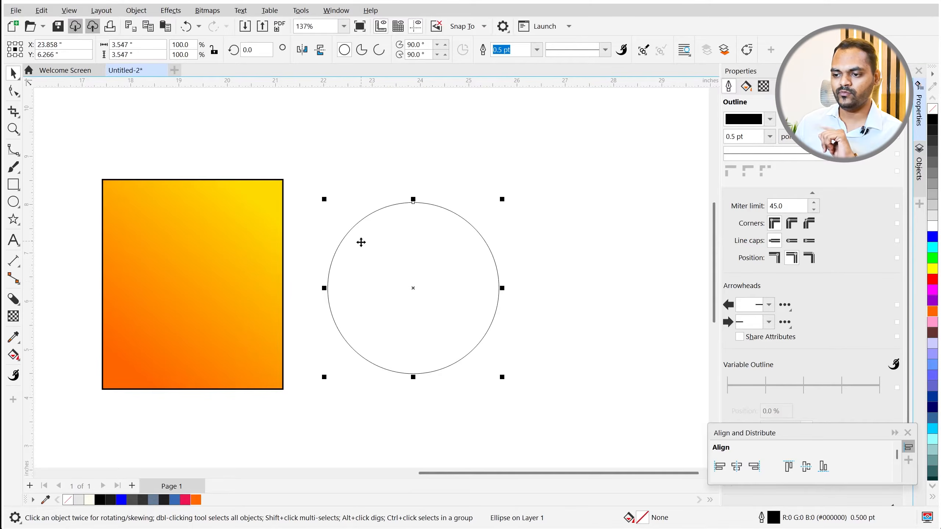
# - Copy the gradient rectangle's fill and outline colour onto the circle with Copy Properties From
pyautogui.click(404, 280)
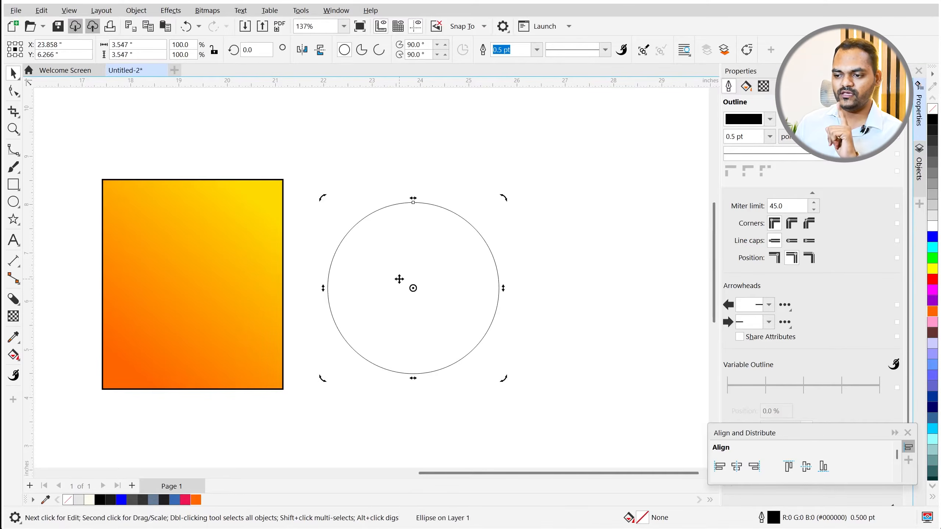
pyautogui.click(389, 273)
pyautogui.click(41, 10)
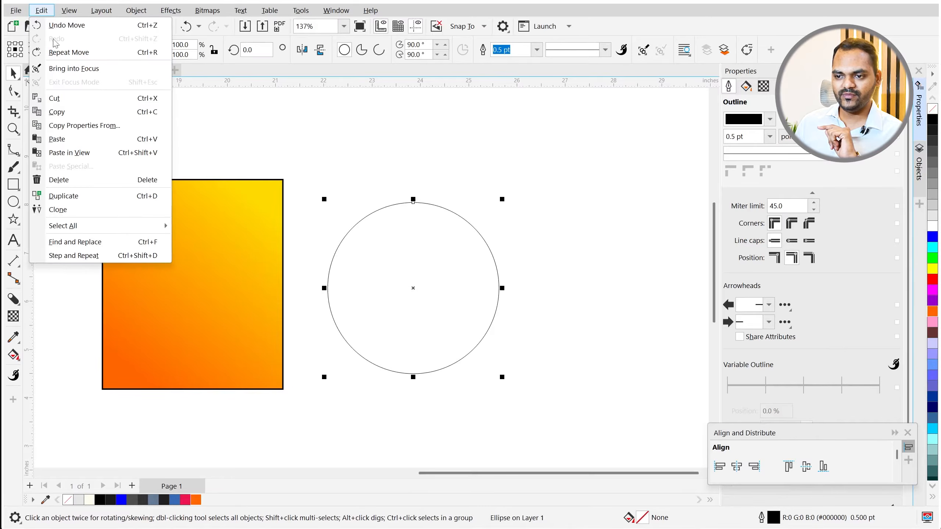
pyautogui.click(84, 127)
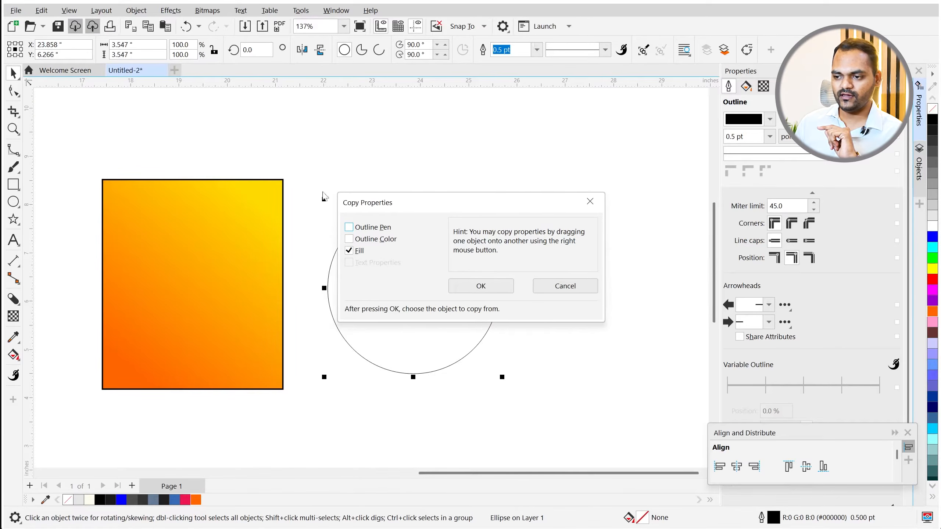
pyautogui.moveTo(401, 204); pyautogui.dragTo(551, 172)
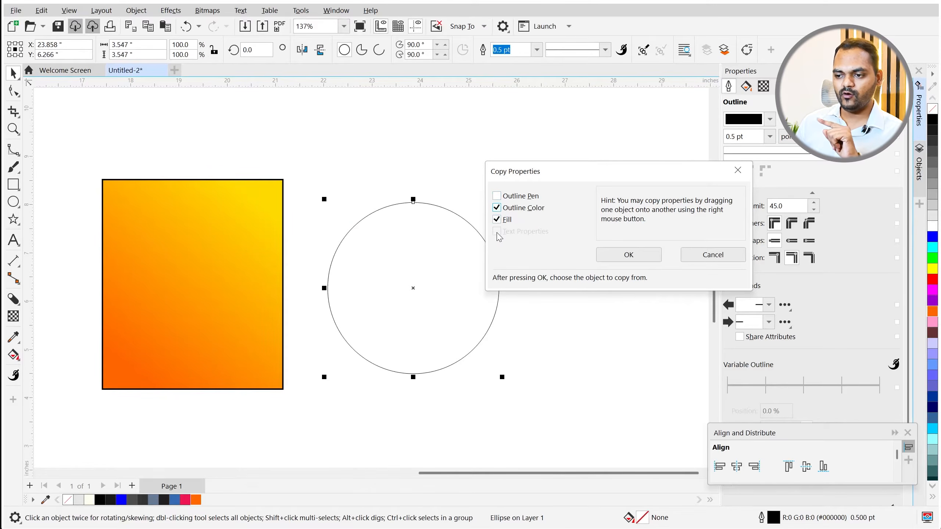
pyautogui.click(629, 256)
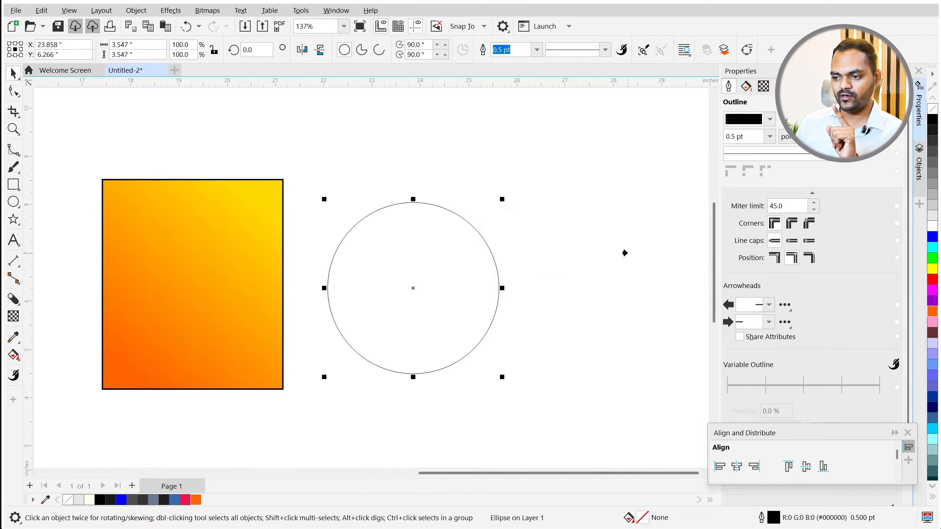
pyautogui.click(189, 270)
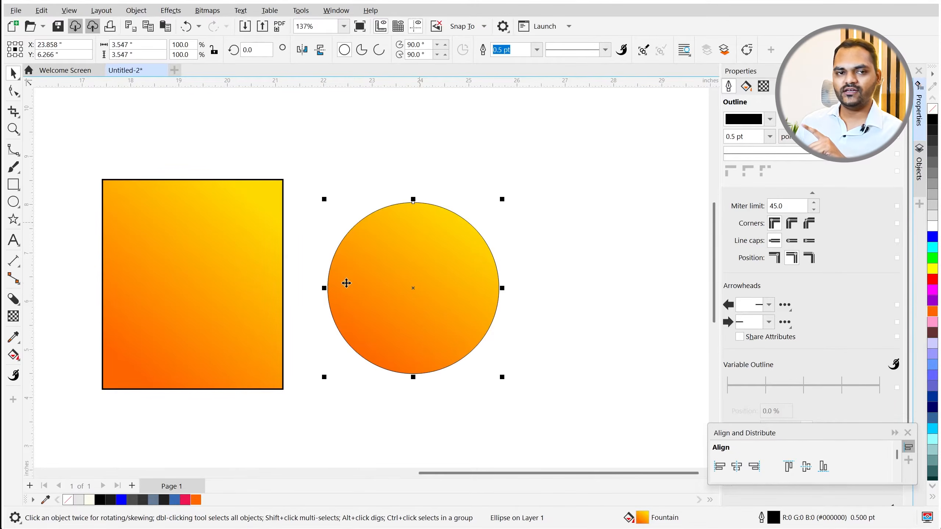
pyautogui.scroll(3, 416, 206)
pyautogui.scroll(3, 417, 207)
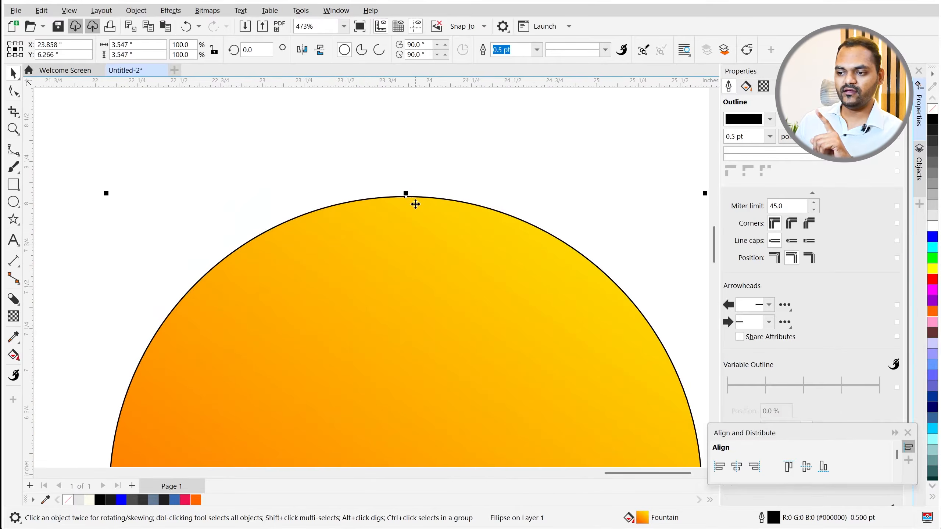
pyautogui.scroll(2, 415, 205)
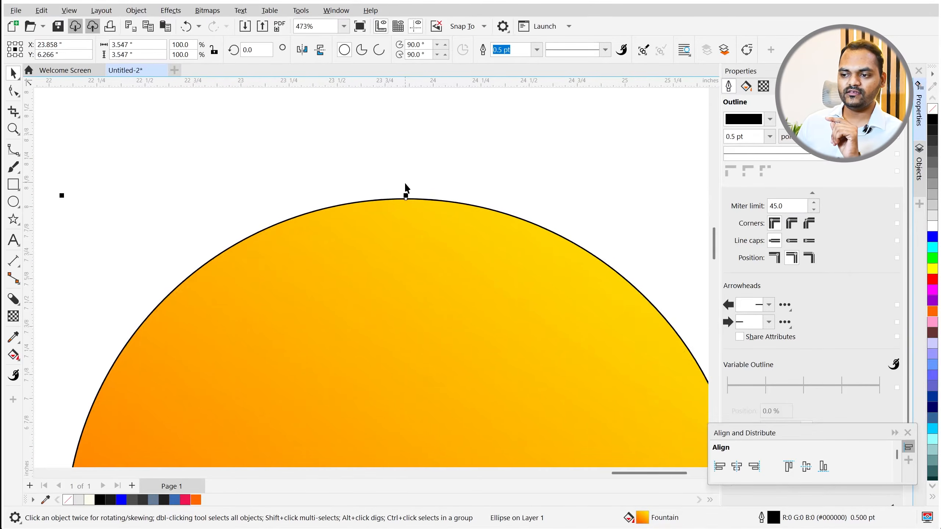
pyautogui.scroll(-4, 406, 200)
pyautogui.scroll(-4, 389, 224)
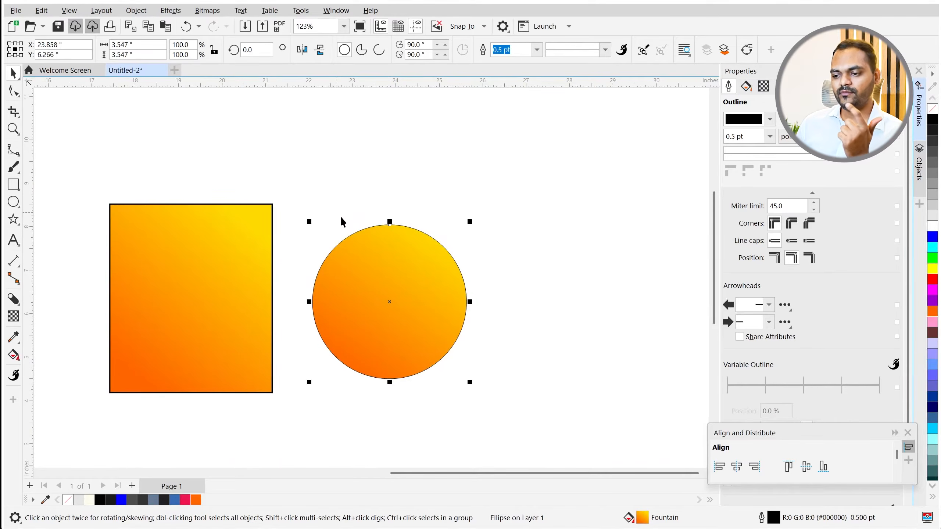
pyautogui.scroll(-2, 343, 275)
pyautogui.scroll(1, 265, 329)
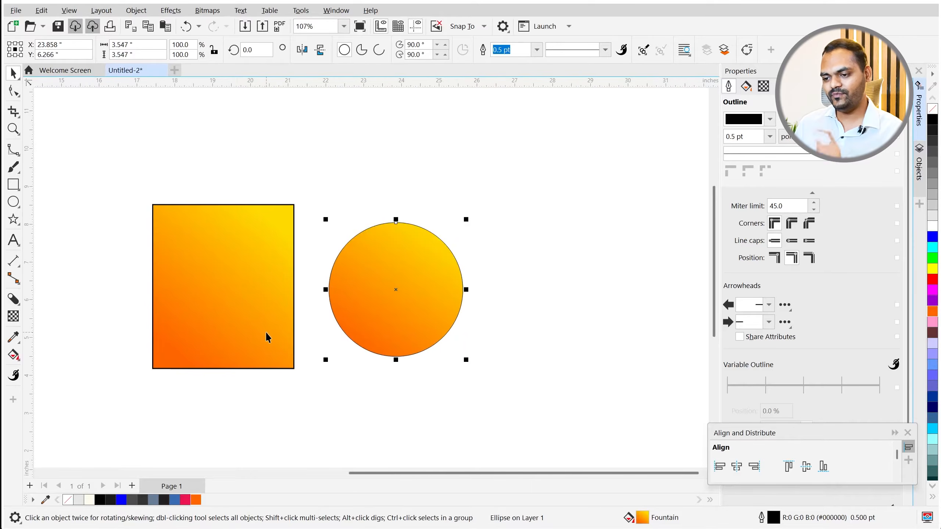
# - Type the name as text right of the circle and enlarge it to about 118 pt
pyautogui.click(8, 245)
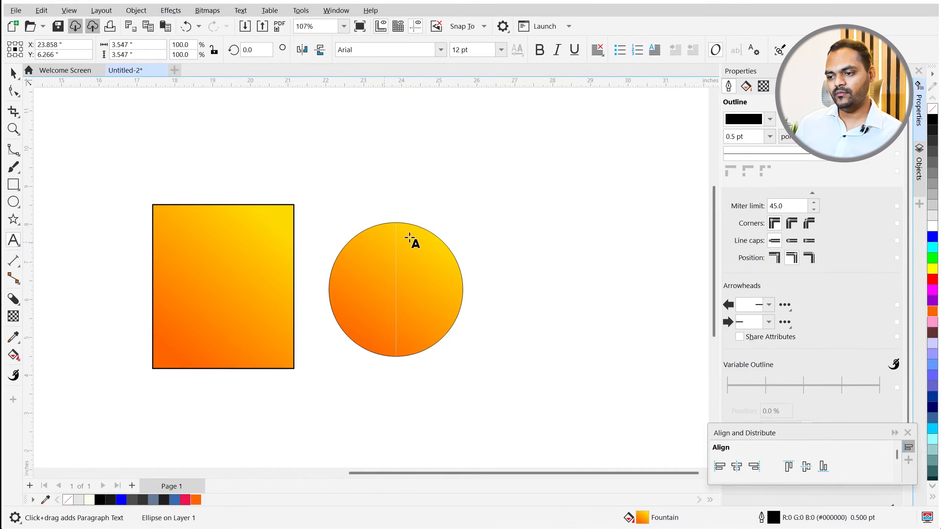
pyautogui.click(522, 211)
pyautogui.write('Dilip')
pyautogui.hotkey('ctrl', 'space')
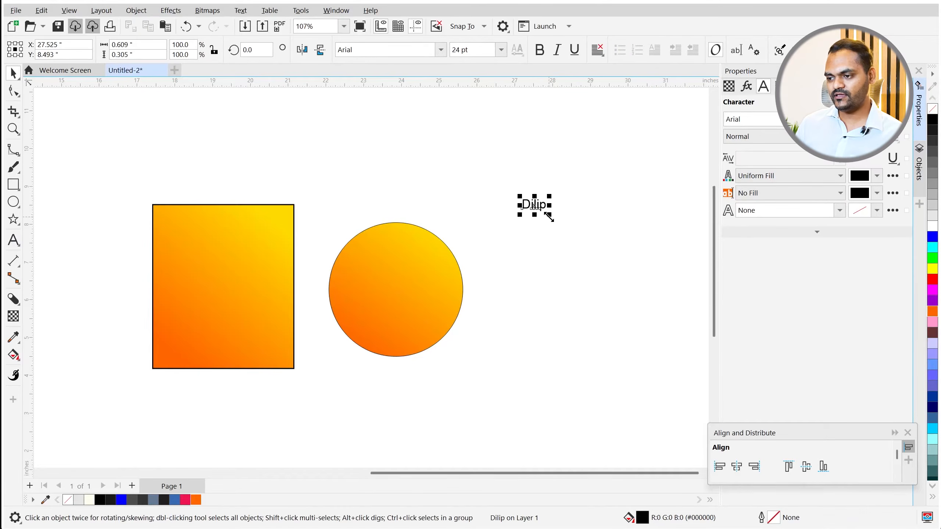
pyautogui.moveTo(550, 216); pyautogui.dragTo(641, 274)
pyautogui.moveTo(585, 229); pyautogui.dragTo(574, 267)
# - Make the name bold, enlarge it to about 185 pt, and place it above the circle's upper right
pyautogui.click(540, 50)
pyautogui.scroll(1, 566, 268)
pyautogui.moveTo(537, 264); pyautogui.dragTo(539, 309)
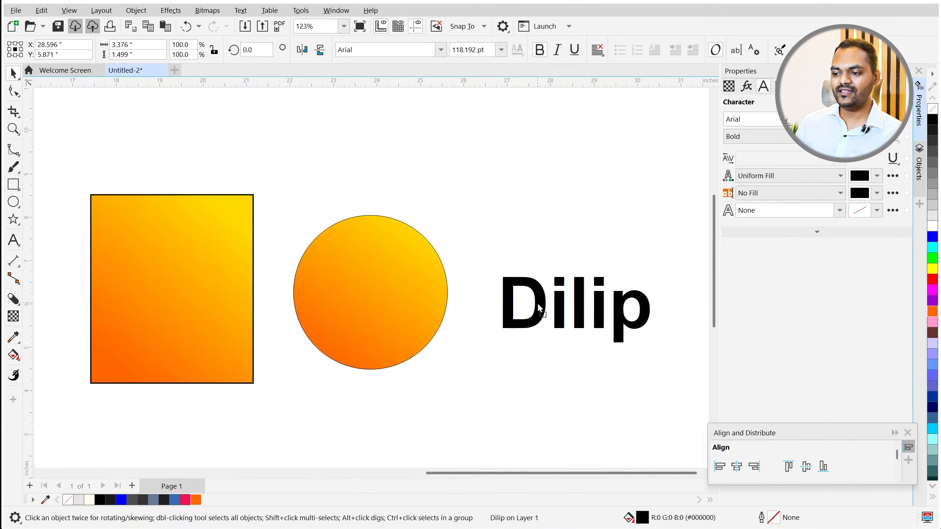
pyautogui.moveTo(652, 346); pyautogui.dragTo(693, 363)
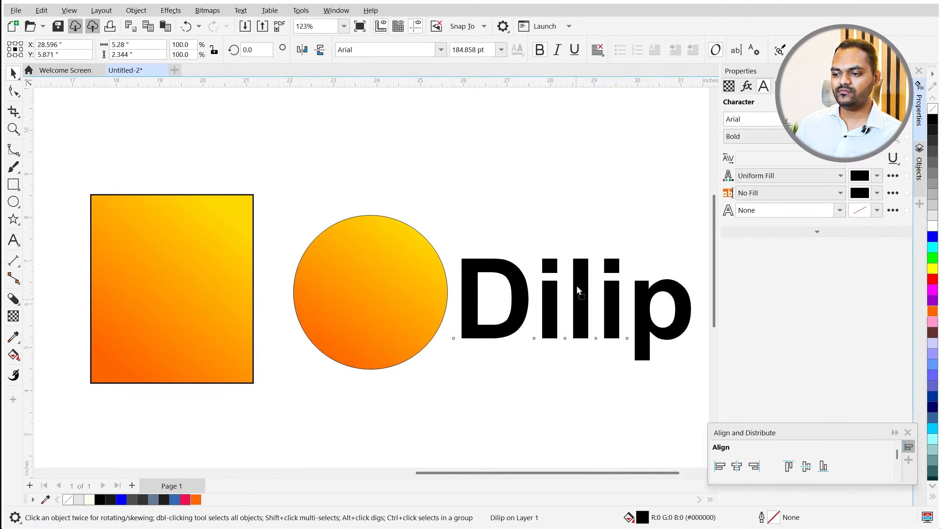
pyautogui.moveTo(581, 303); pyautogui.dragTo(544, 177)
pyautogui.click(41, 10)
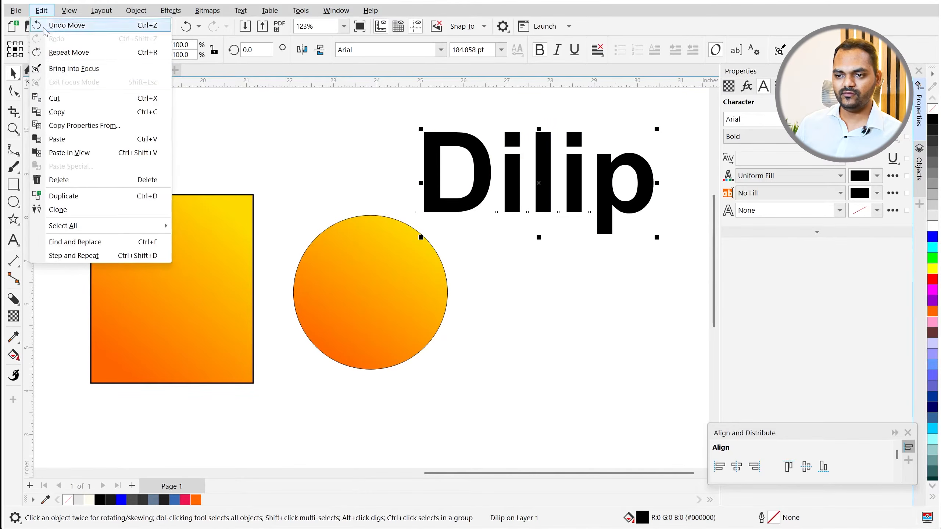
# - Copy the rectangle's gradient fill and outline colour onto the name text
pyautogui.click(67, 124)
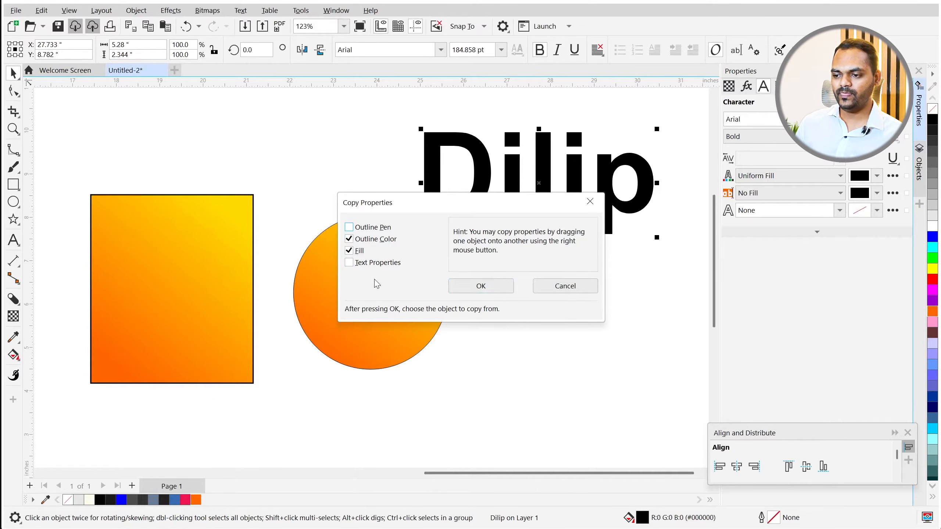
pyautogui.click(477, 288)
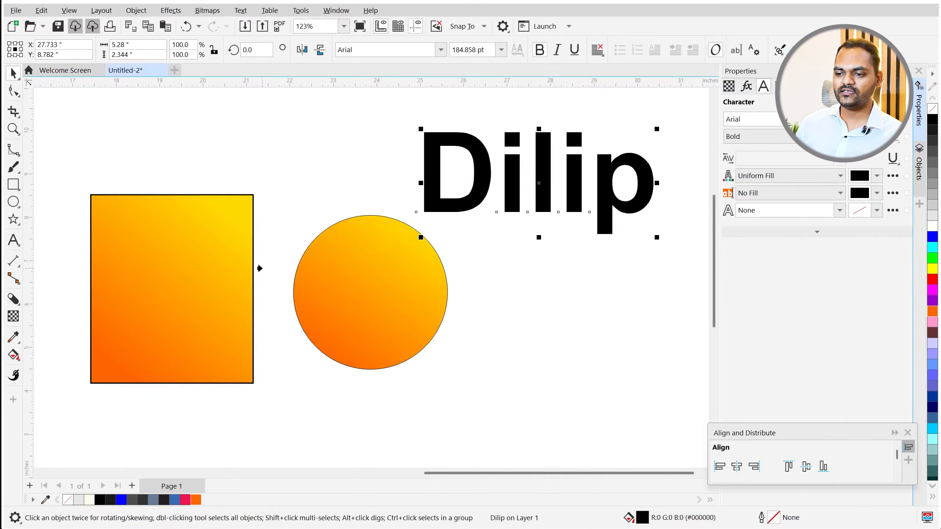
pyautogui.click(215, 253)
pyautogui.scroll(-2, 199, 266)
# - Select the rectangle, circle and name text together and delete them
pyautogui.click(422, 225)
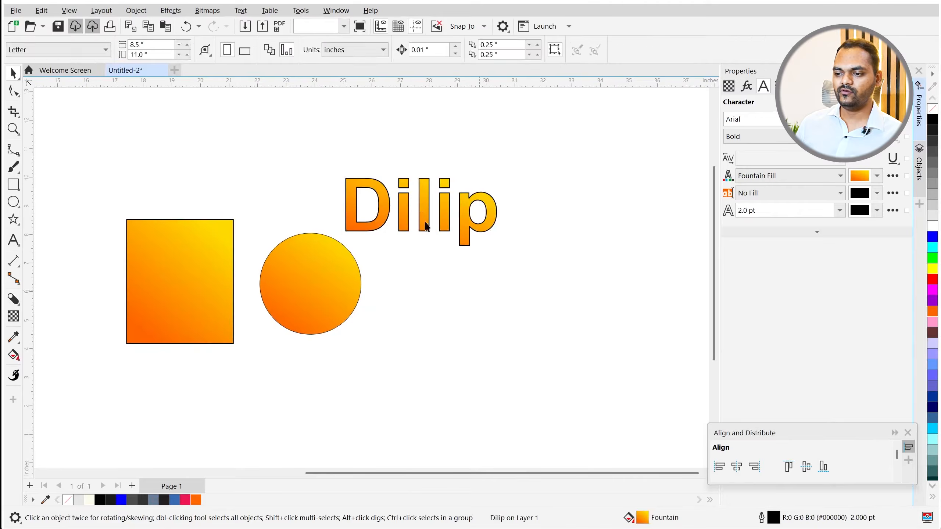
pyautogui.scroll(3, 278, 211)
pyautogui.scroll(3, 118, 265)
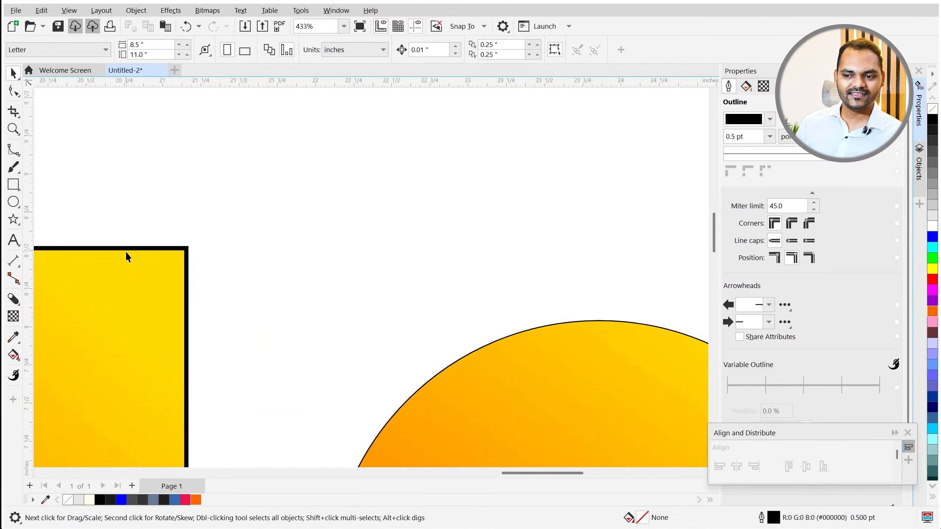
pyautogui.scroll(2, 137, 250)
pyautogui.scroll(-6, 147, 266)
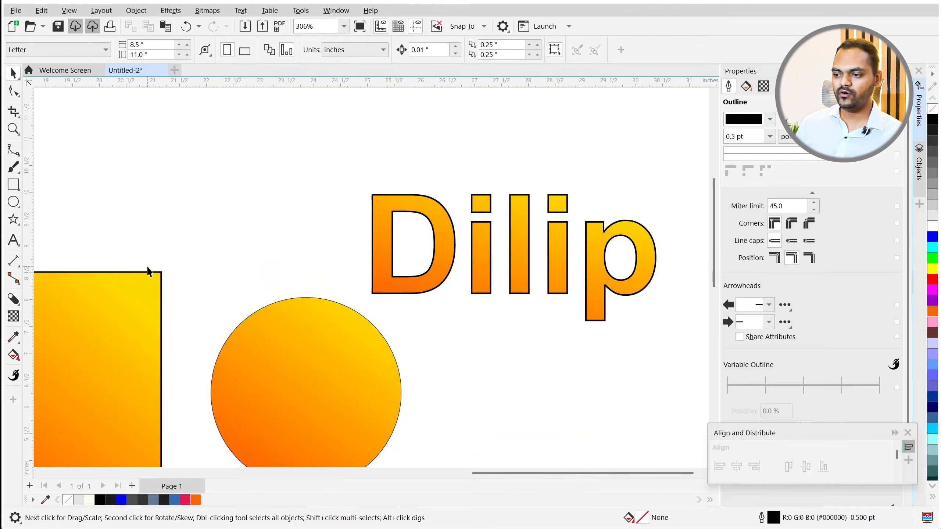
pyautogui.scroll(-2, 370, 269)
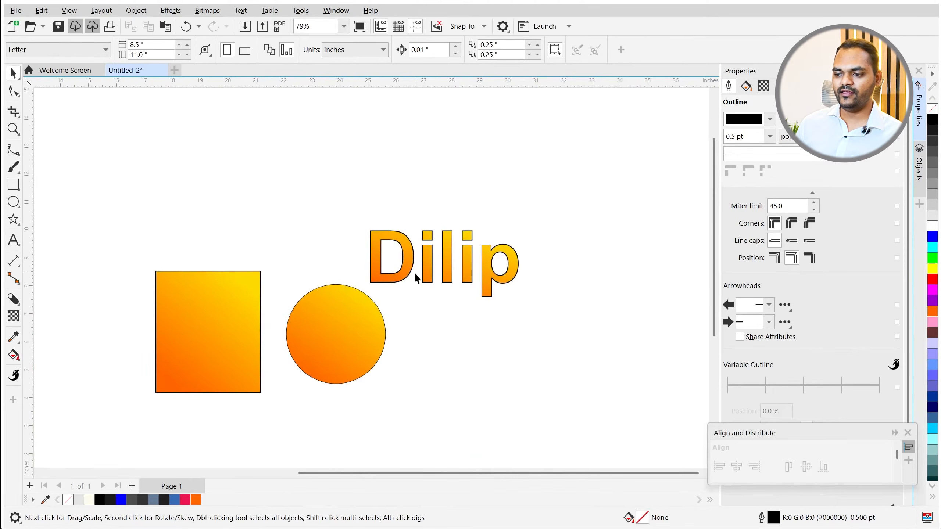
pyautogui.scroll(1, 415, 275)
pyautogui.moveTo(172, 225); pyautogui.dragTo(481, 430)
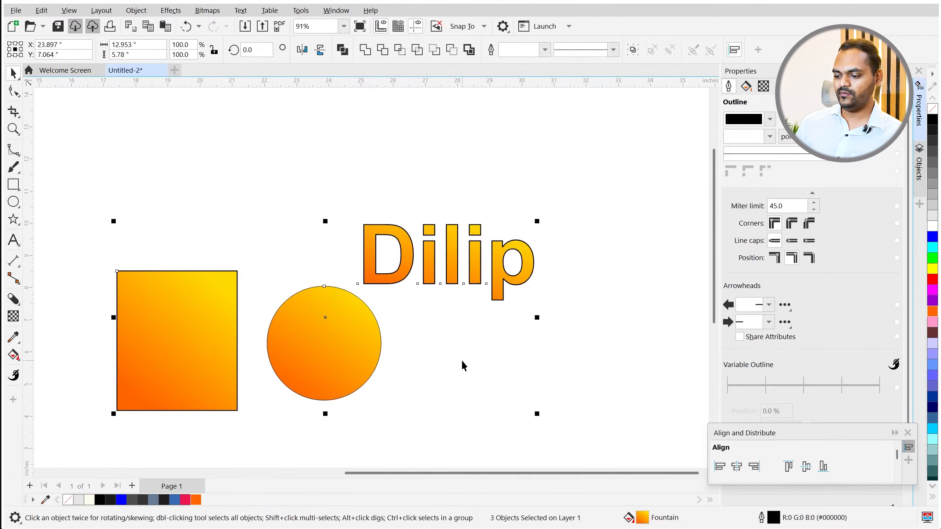
pyautogui.press('Delete')
# - Add the text 'Hello TDL' on the empty page
pyautogui.click(14, 241)
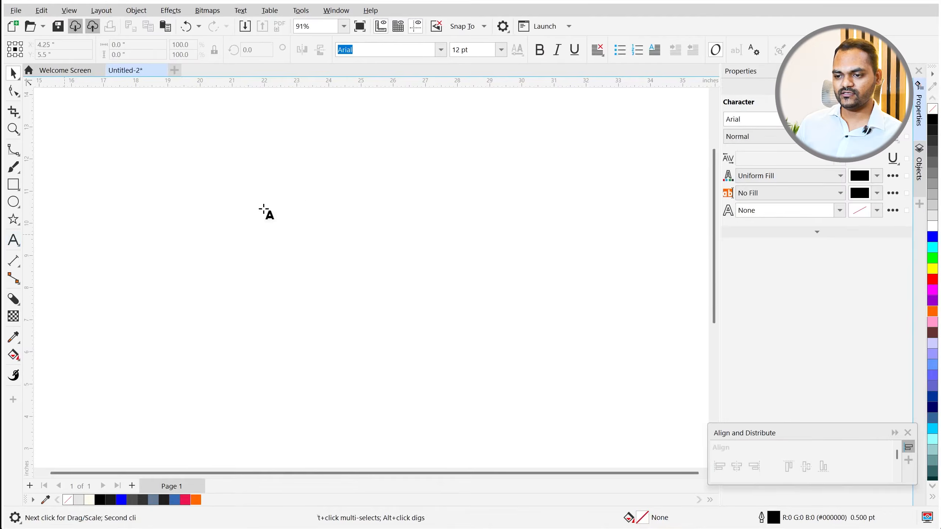
pyautogui.moveTo(147, 224); pyautogui.dragTo(256, 225)
pyautogui.write('Desgi')
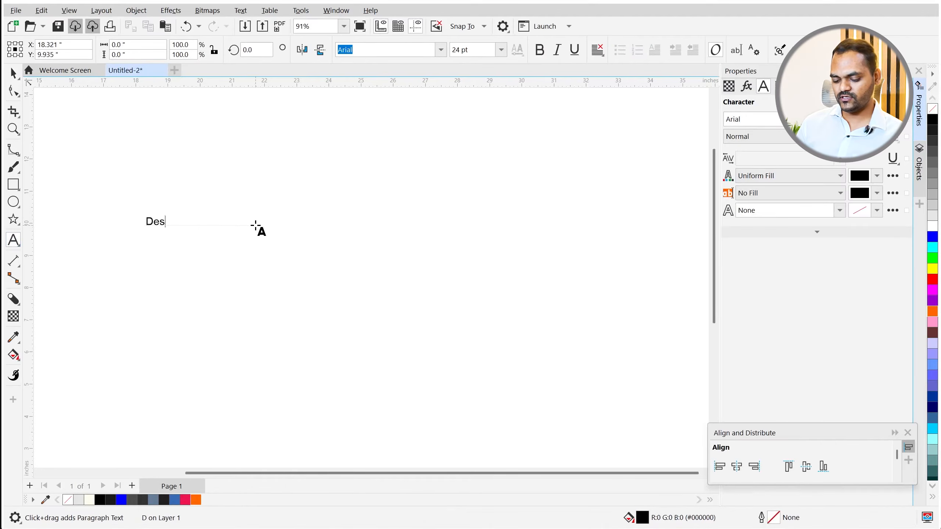
pyautogui.press('BackSpace')
pyautogui.press('BackSpace')
pyautogui.press('BackSpace')
pyautogui.press('BackSpace')
pyautogui.press('BackSpace')
pyautogui.write('He')
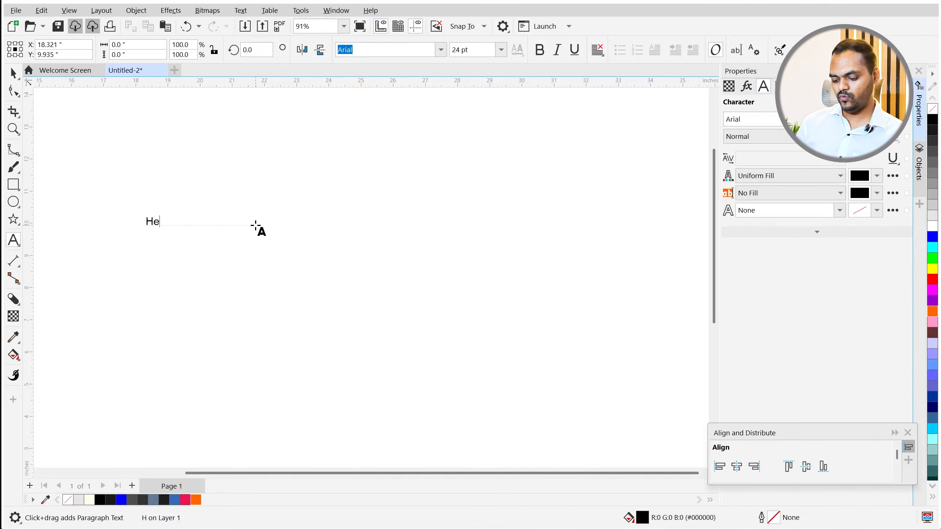
pyautogui.write('llo TDL')
pyautogui.hotkey('ctrl', 'space')
# - Enlarge 'Hello TDL' to 89.083 pt, make it bold, and set it in the Mirosa font
pyautogui.scroll(2, 188, 230)
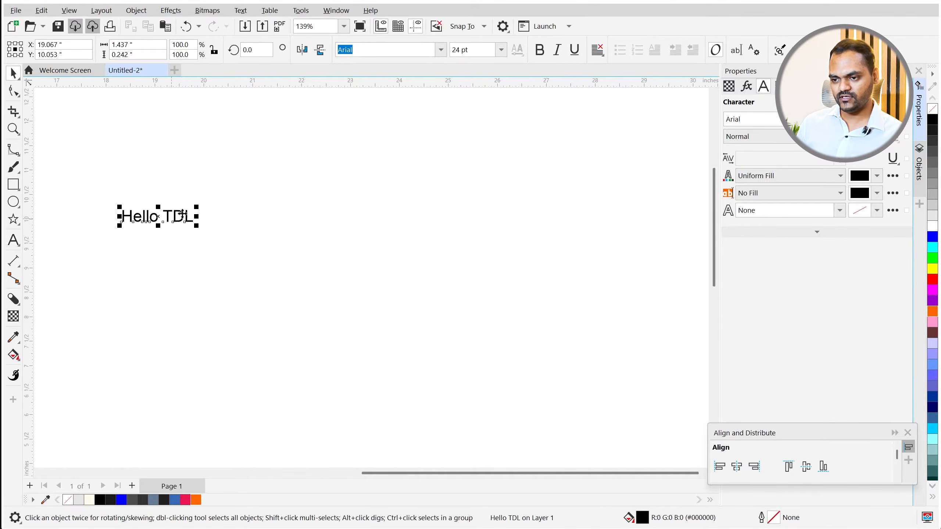
pyautogui.moveTo(195, 204); pyautogui.dragTo(385, 96)
pyautogui.scroll(1, 310, 192)
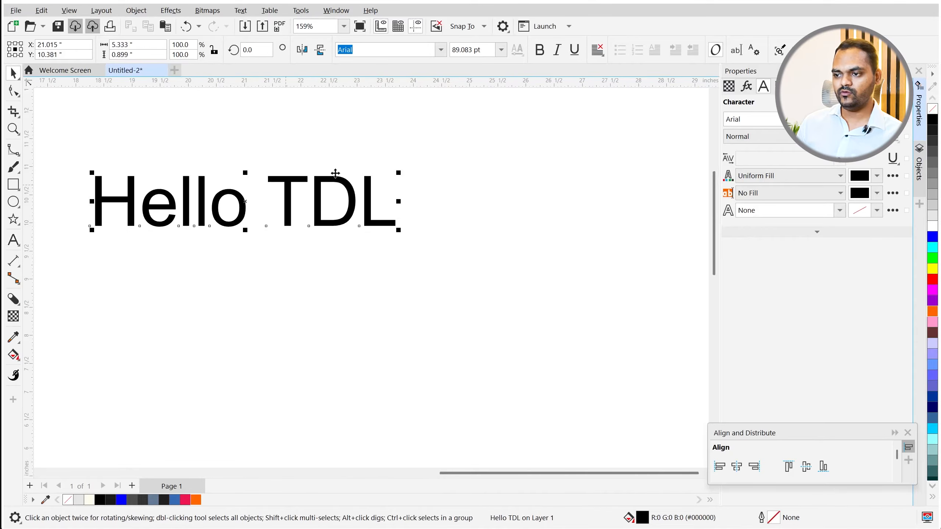
pyautogui.click(538, 51)
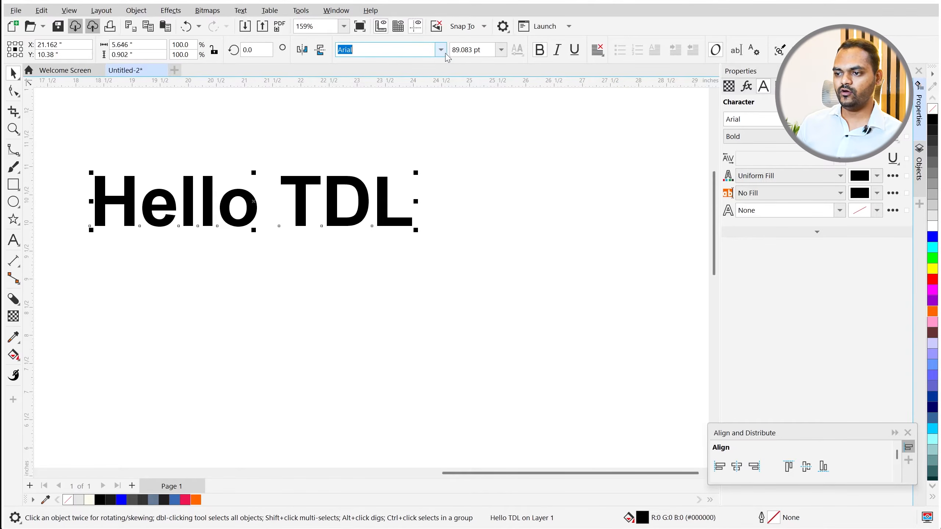
pyautogui.write('Mi')
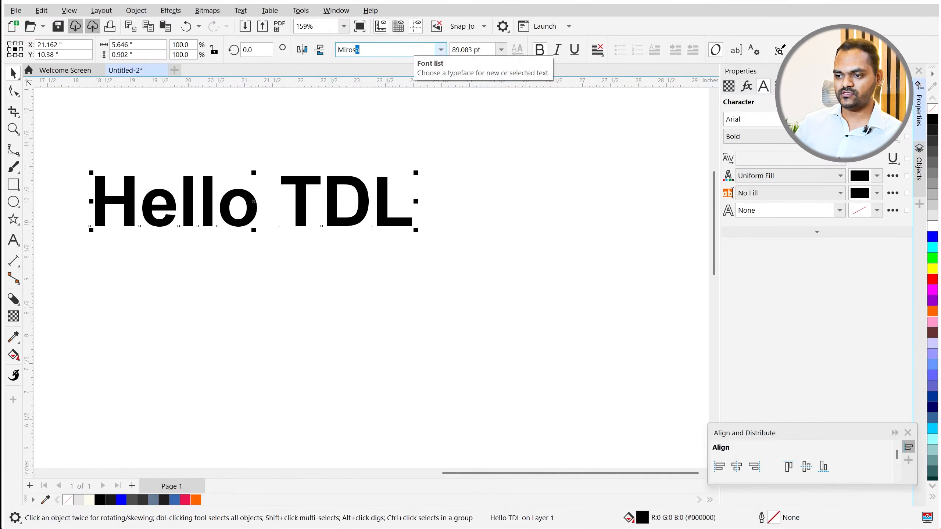
pyautogui.write('ros')
pyautogui.press('Return')
pyautogui.scroll(-1, 364, 211)
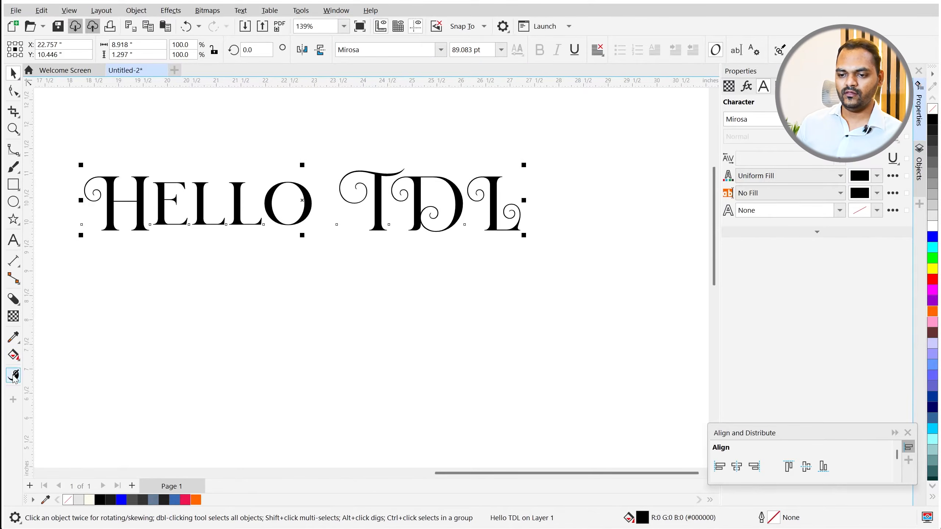
pyautogui.click(13, 355)
# - Lay a fountain fill across the text with a lighter blue end colour
pyautogui.moveTo(183, 228); pyautogui.dragTo(325, 146)
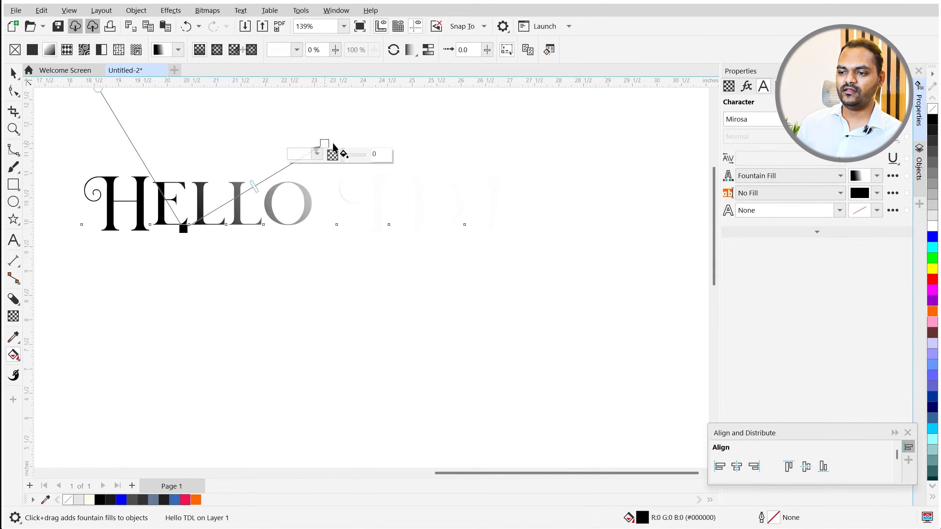
pyautogui.click(316, 154)
pyautogui.moveTo(350, 308); pyautogui.dragTo(347, 310)
pyautogui.click(373, 213)
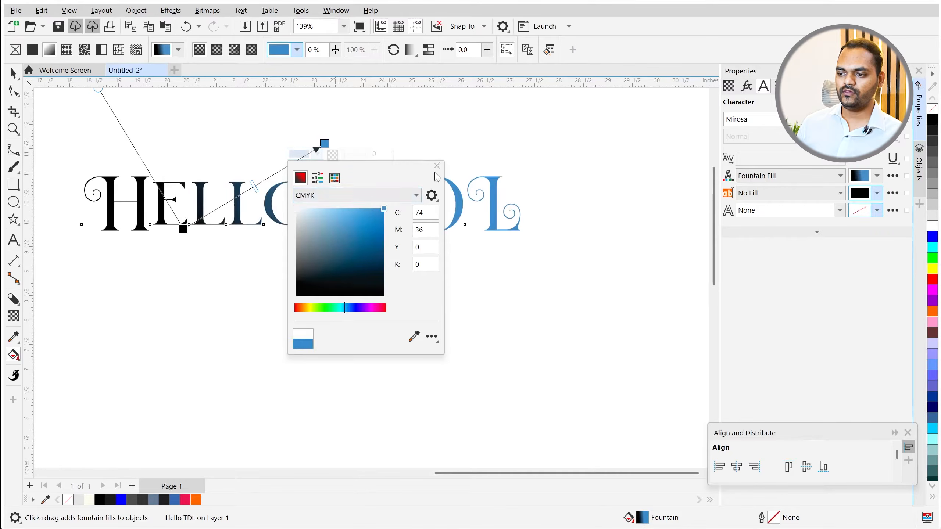
pyautogui.click(436, 166)
# - Set the gradient start to dark blue #18457D and reposition both gradient points
pyautogui.click(183, 225)
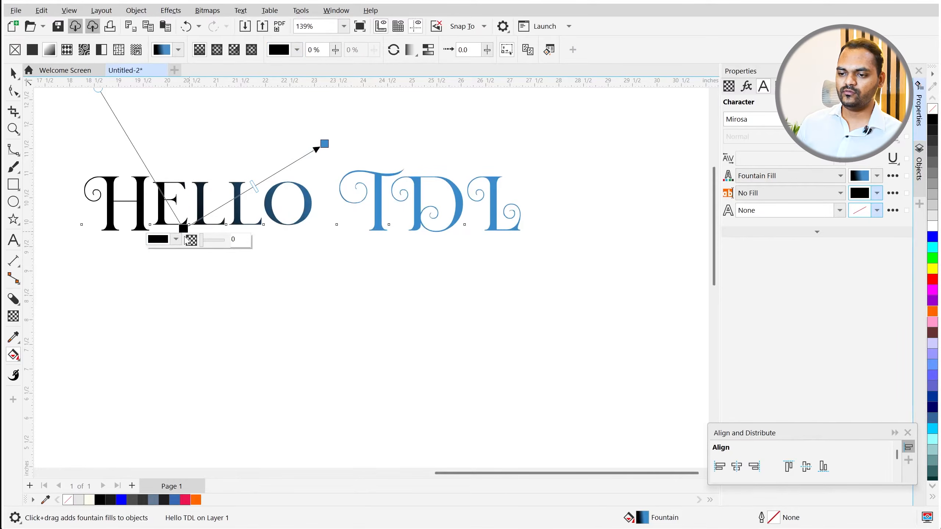
pyautogui.click(175, 238)
pyautogui.click(207, 394)
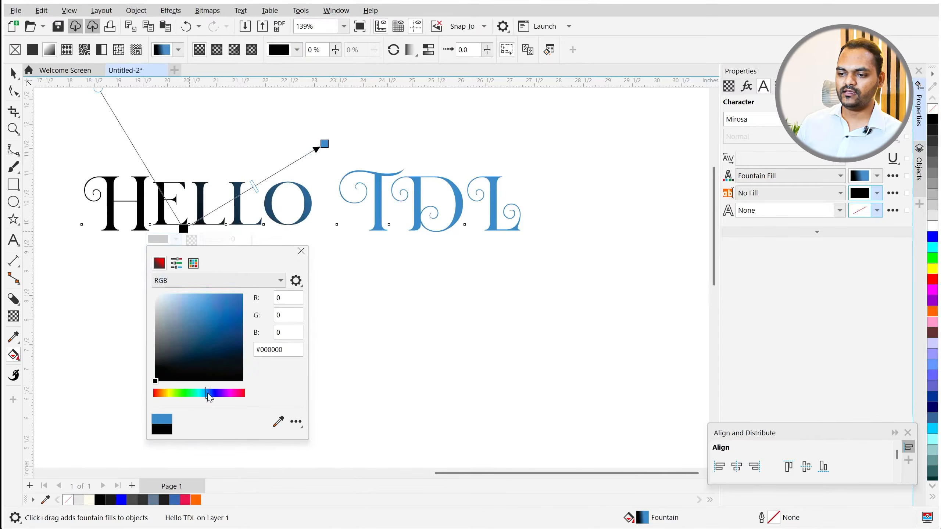
pyautogui.click(230, 338)
pyautogui.moveTo(224, 338); pyautogui.dragTo(236, 338)
pyautogui.click(301, 251)
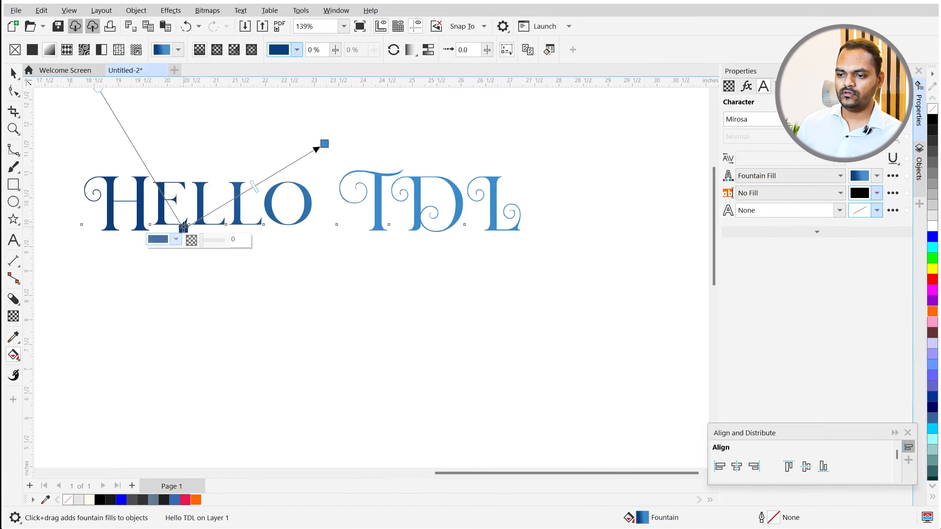
pyautogui.moveTo(183, 228); pyautogui.dragTo(253, 228)
pyautogui.moveTo(321, 146); pyautogui.dragTo(294, 143)
pyautogui.press('space')
pyautogui.scroll(-3, 243, 340)
pyautogui.click(262, 319)
pyautogui.scroll(2, 237, 244)
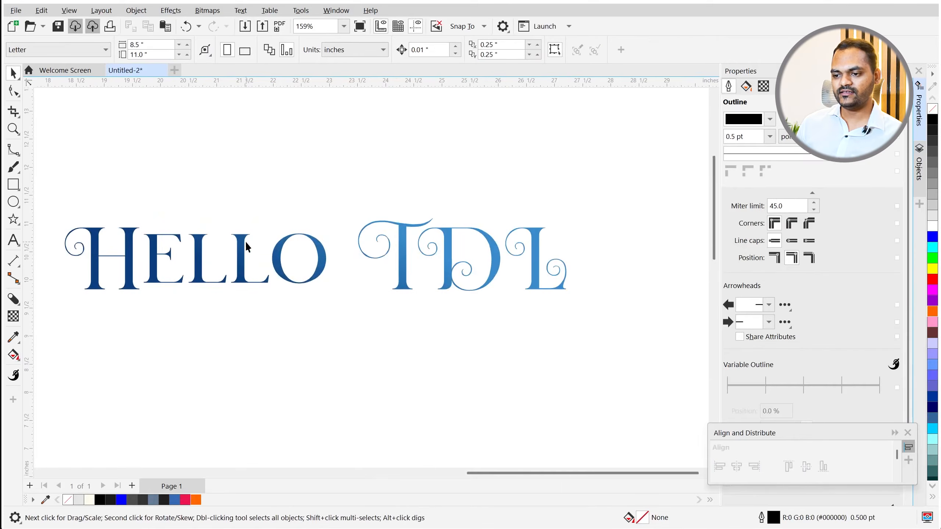
# - Change the Hello TDL gradient's end colour to bright orange
pyautogui.click(247, 248)
pyautogui.press('g')
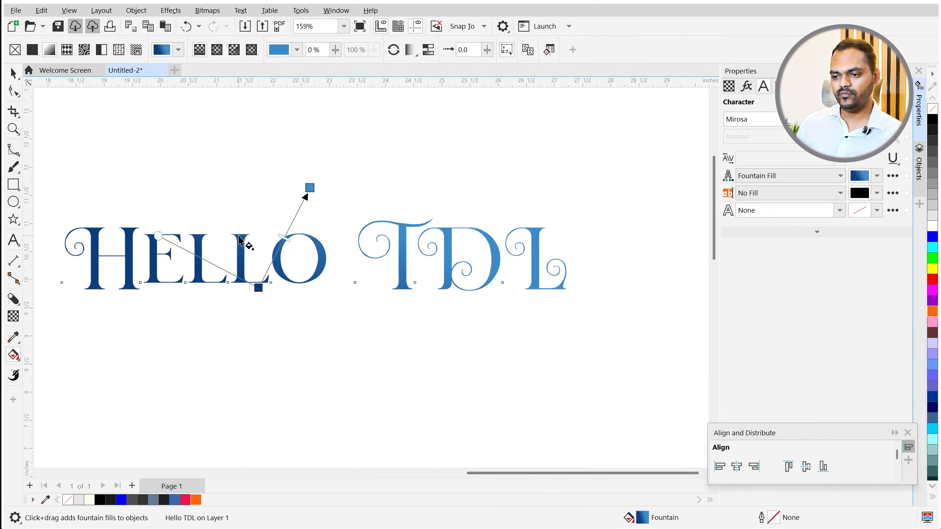
pyautogui.click(310, 187)
pyautogui.click(318, 187)
pyautogui.click(305, 340)
pyautogui.moveTo(305, 342); pyautogui.dragTo(305, 342)
pyautogui.click(384, 241)
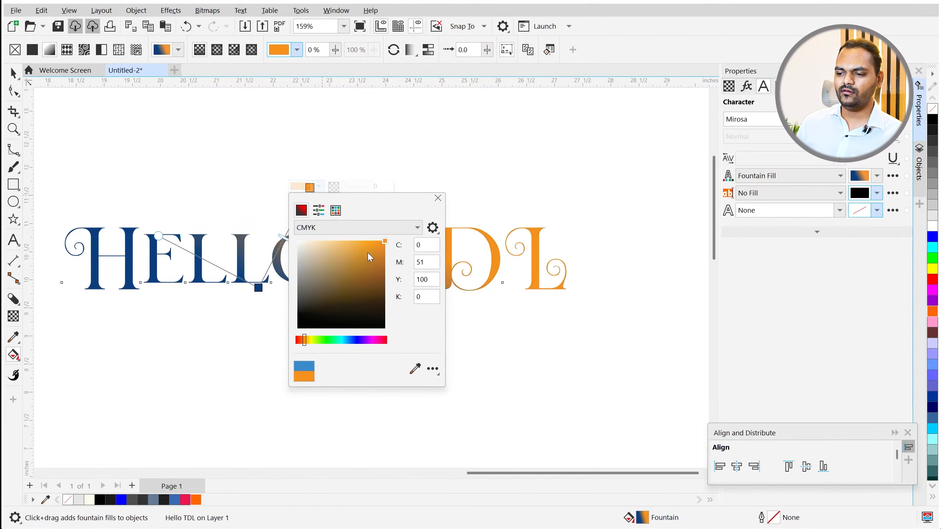
pyautogui.click(318, 187)
# - Set the gradient's start colour to a deep red, #D90000
pyautogui.click(259, 288)
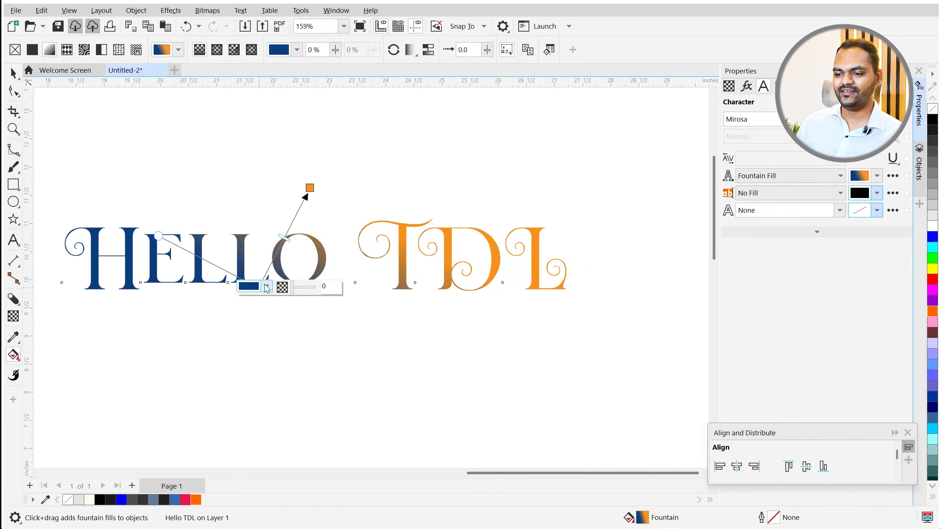
pyautogui.click(266, 287)
pyautogui.click(251, 441)
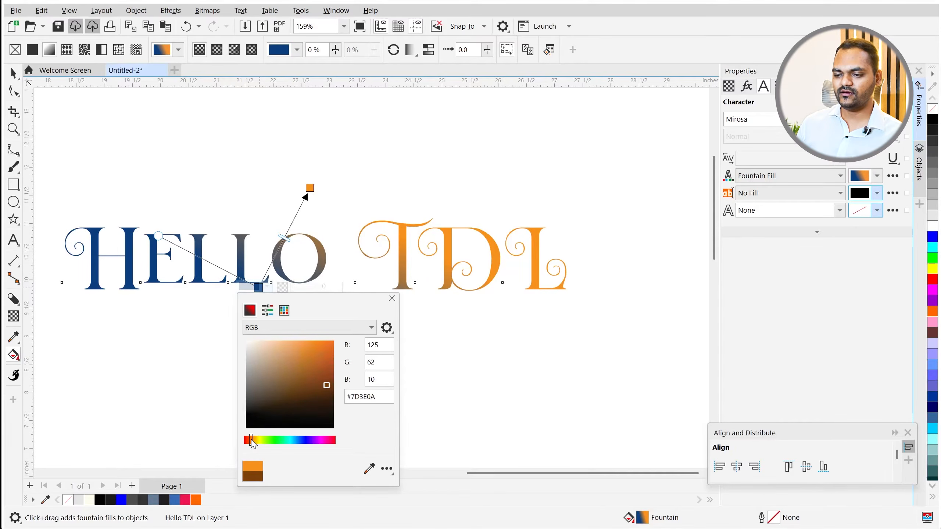
pyautogui.moveTo(251, 440); pyautogui.dragTo(247, 440)
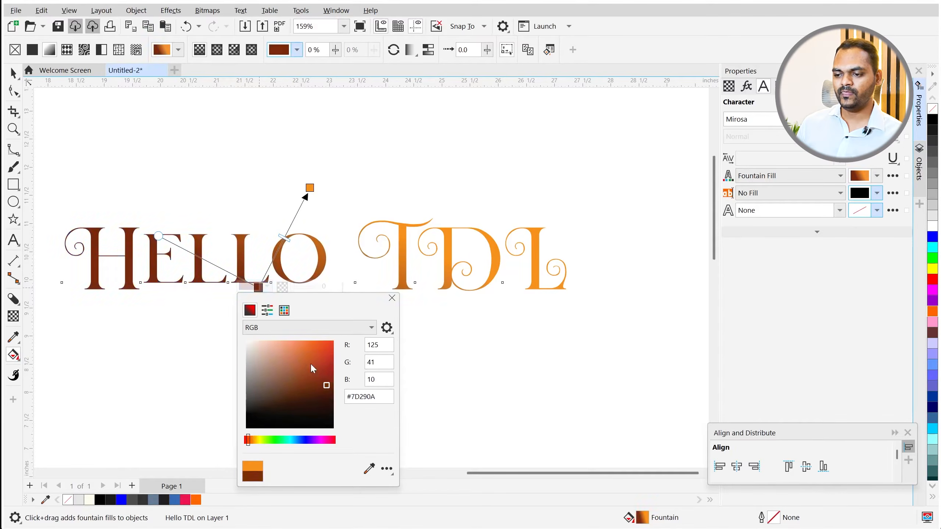
pyautogui.moveTo(315, 361); pyautogui.dragTo(355, 323)
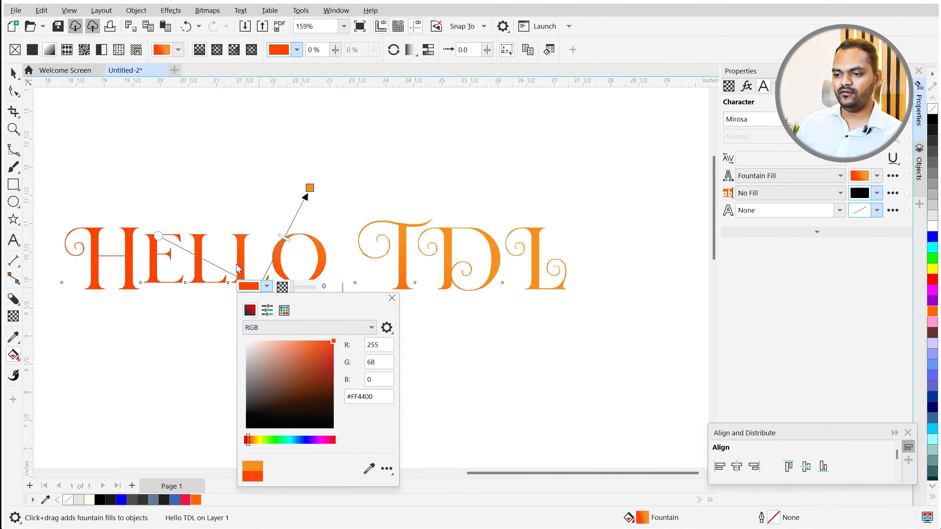
pyautogui.moveTo(248, 437); pyautogui.dragTo(242, 438)
pyautogui.moveTo(321, 351); pyautogui.dragTo(366, 354)
pyautogui.click(17, 74)
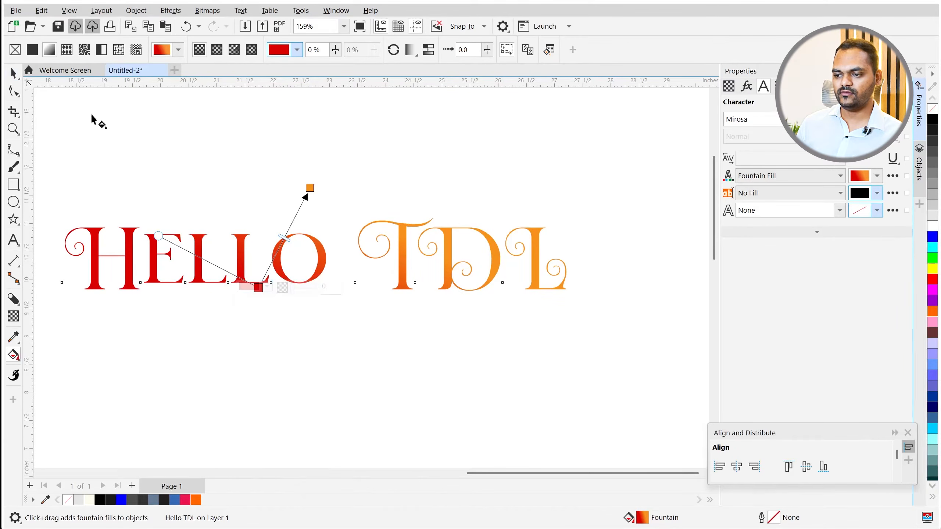
# - Drag both gradient nodes closer together to tighten the red-to-orange transition
pyautogui.moveTo(310, 188); pyautogui.dragTo(281, 222)
pyautogui.moveTo(258, 289); pyautogui.dragTo(273, 286)
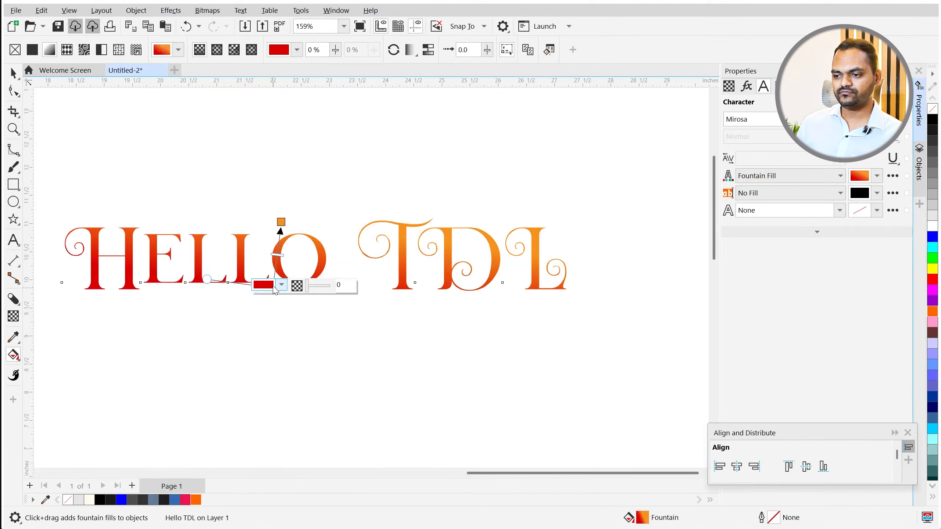
pyautogui.press('space')
pyautogui.scroll(-2, 273, 300)
pyautogui.click(259, 298)
pyautogui.scroll(2, 257, 298)
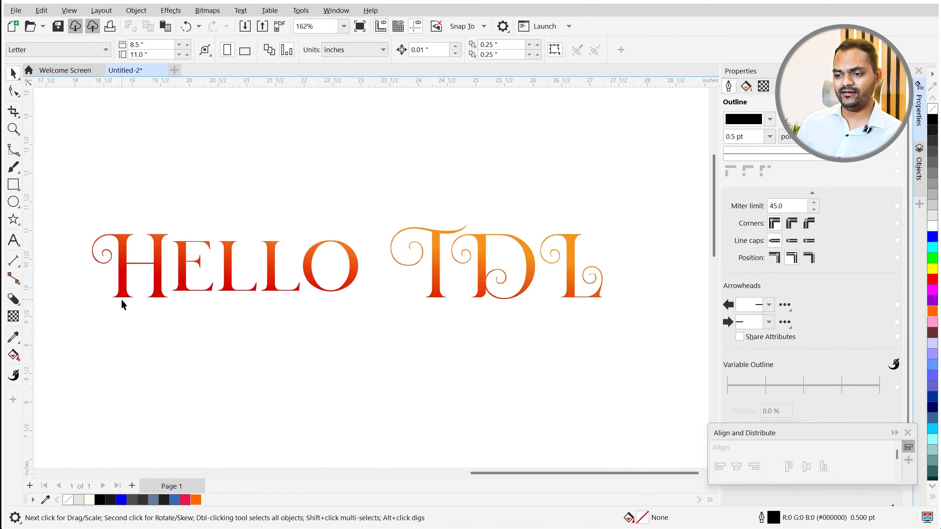
# - Select the HELLO TDL text and give it a dark grey outline from the palette
pyautogui.press('g')
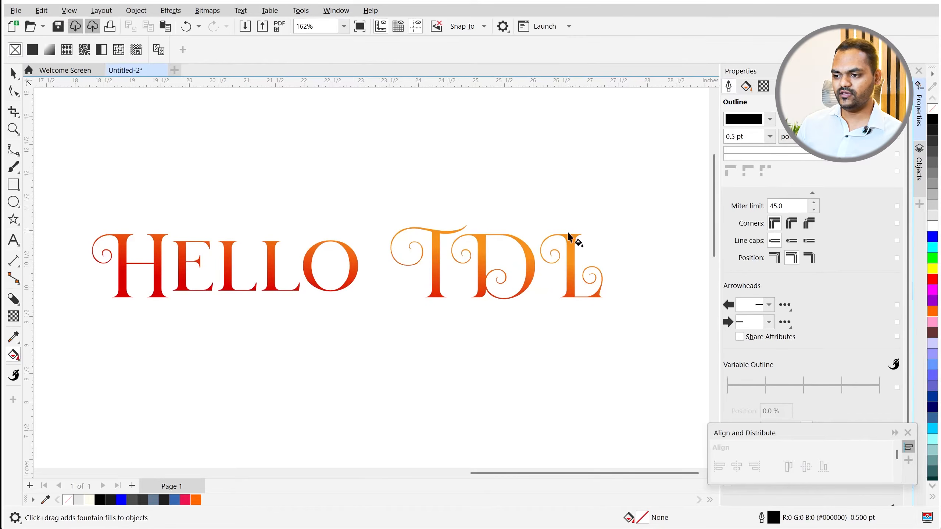
pyautogui.press('space')
pyautogui.press('space')
pyautogui.press('space')
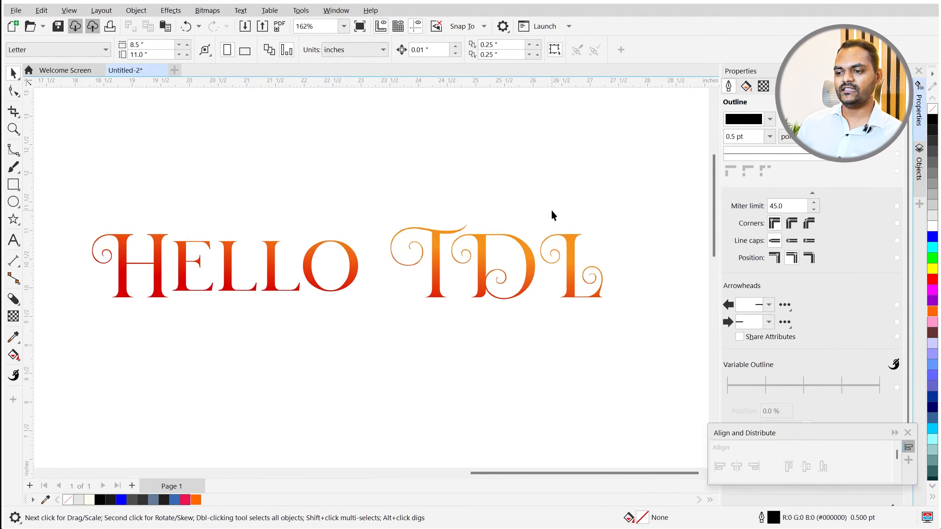
pyautogui.scroll(-2, 379, 232)
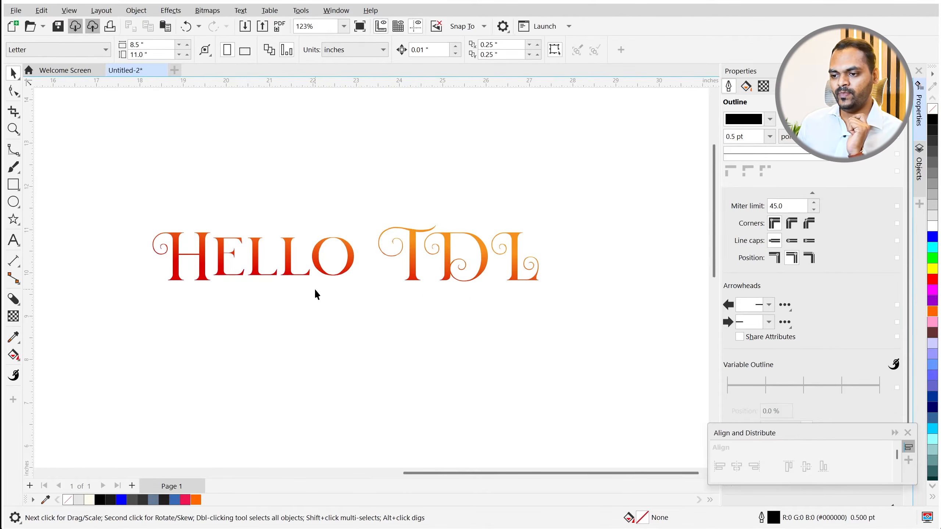
pyautogui.scroll(2, 355, 262)
pyautogui.scroll(-3, 280, 182)
pyautogui.scroll(3, 293, 232)
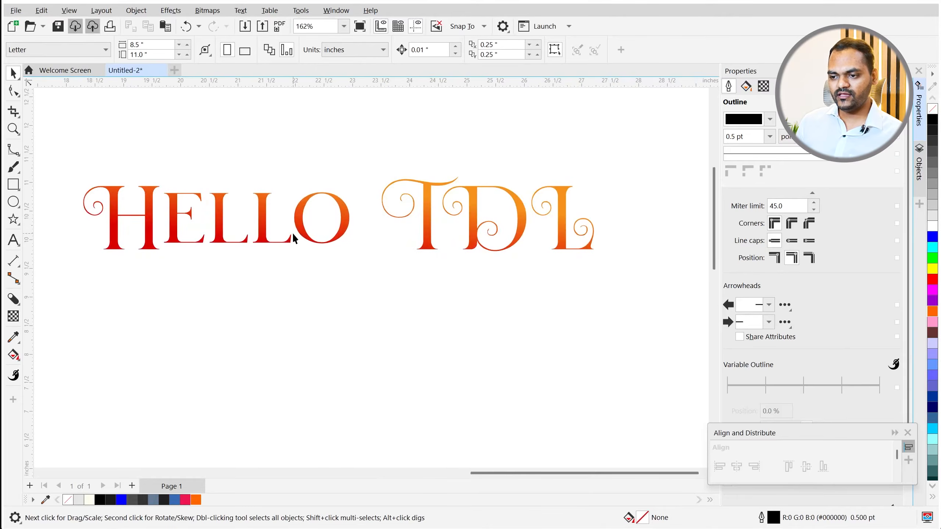
pyautogui.click(299, 228)
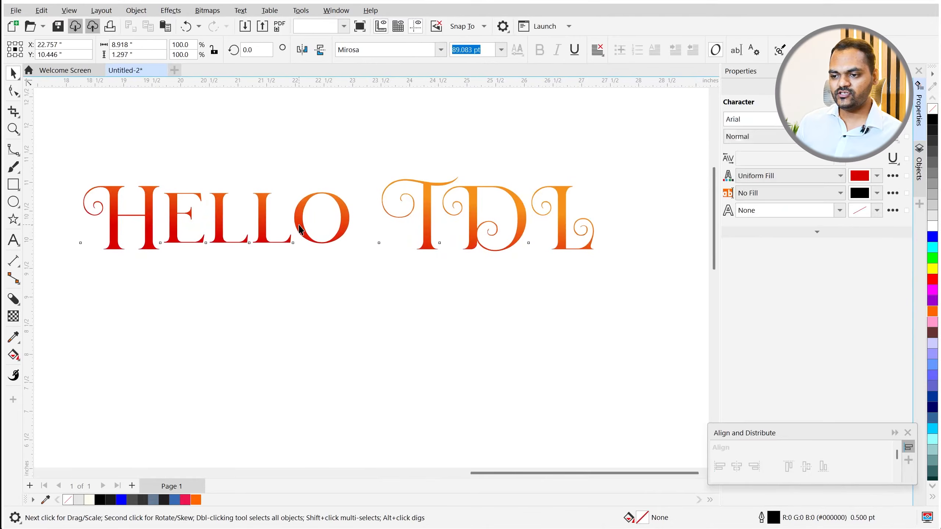
pyautogui.rightClick(931, 145)
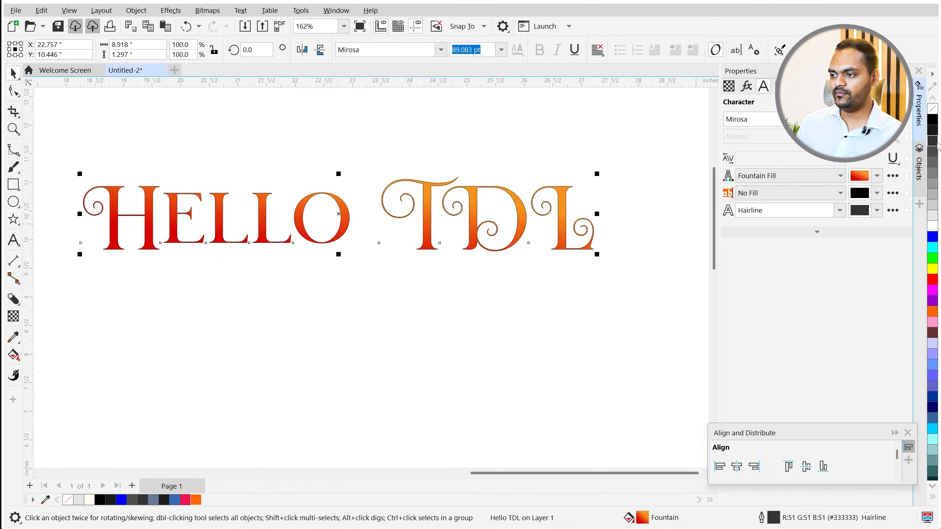
# - Set the text's outline width to 1 pt
pyautogui.click(774, 210)
pyautogui.write('2')
pyautogui.press('Return')
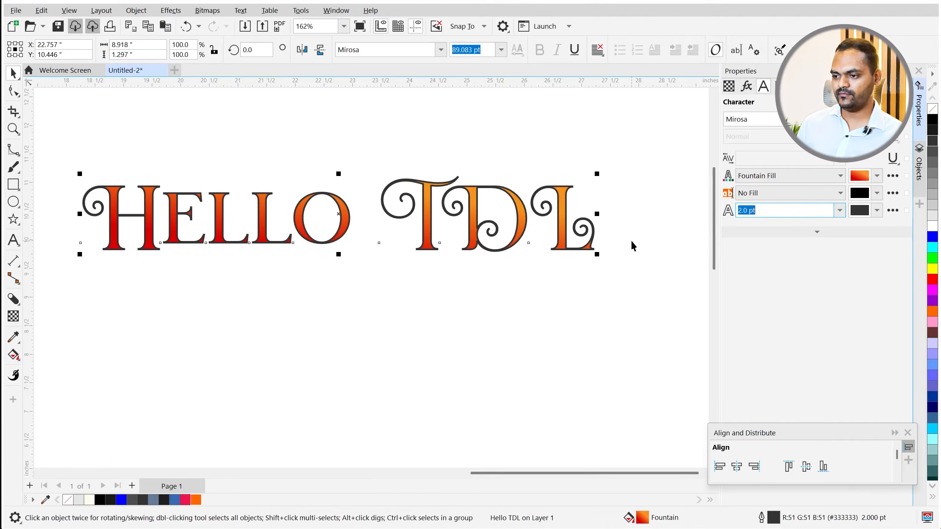
pyautogui.write('1')
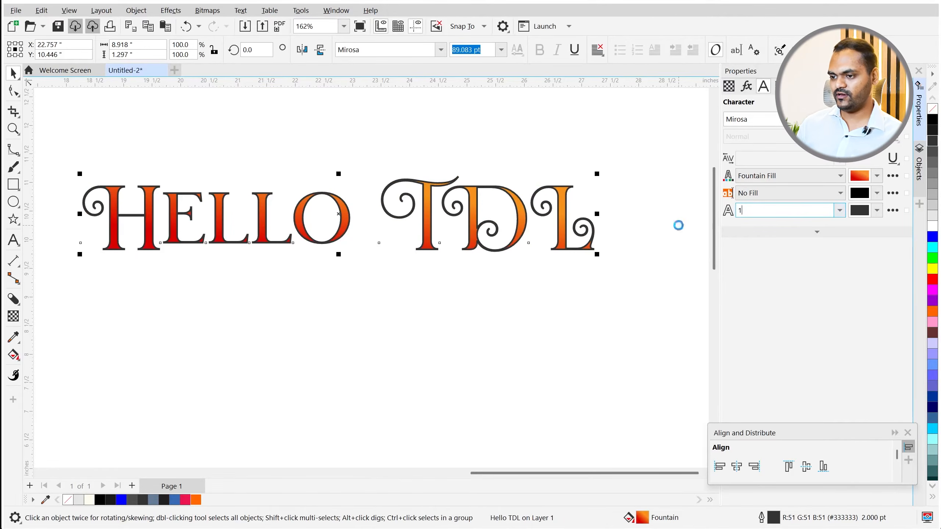
pyautogui.press('Return')
pyautogui.click(418, 314)
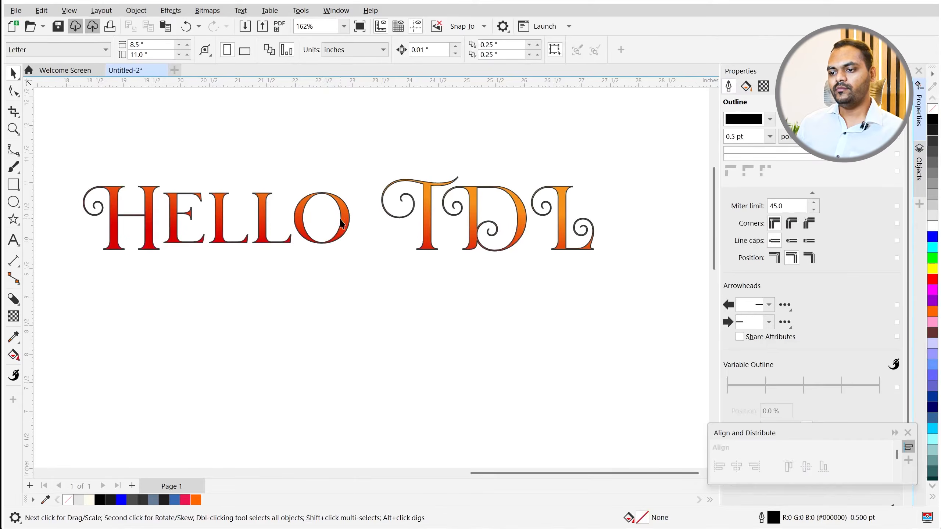
pyautogui.click(340, 222)
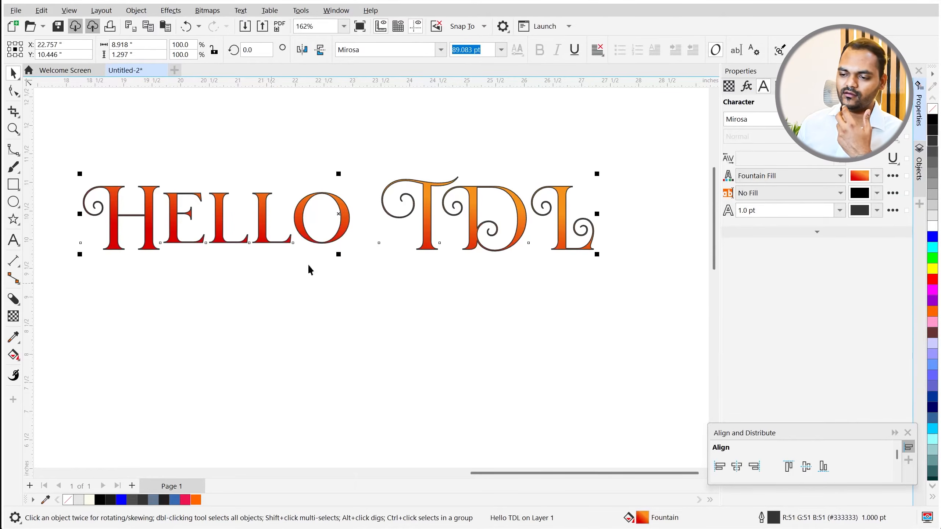
pyautogui.scroll(-3, 288, 262)
pyautogui.scroll(3, 273, 263)
# - Type the name in Arial below HELLO TDL and resize it to about 36 pt
pyautogui.click(13, 240)
pyautogui.click(247, 342)
pyautogui.write('Dilip')
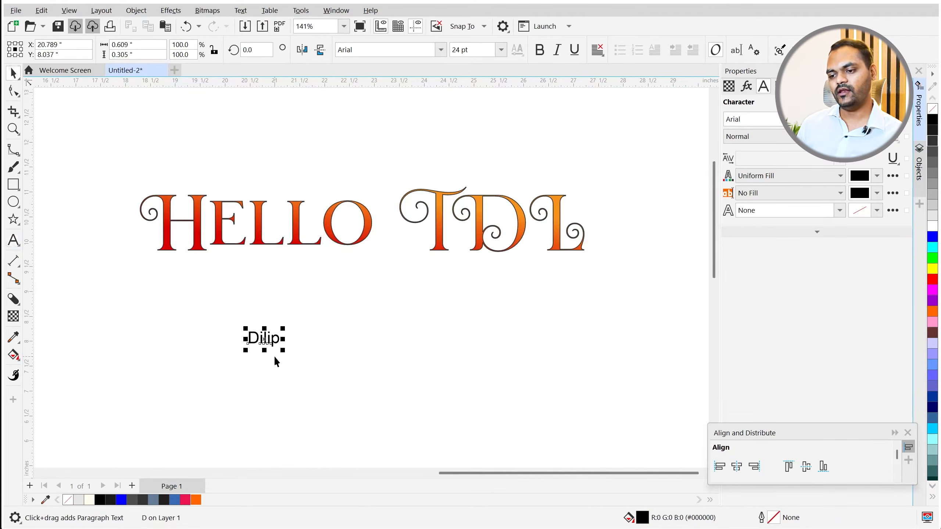
pyautogui.hotkey('ctrl', 'space')
pyautogui.moveTo(284, 350); pyautogui.dragTo(442, 366)
pyautogui.moveTo(396, 318); pyautogui.dragTo(400, 349)
pyautogui.scroll(1, 401, 350)
pyautogui.scroll(-2, 404, 352)
pyautogui.scroll(2, 437, 371)
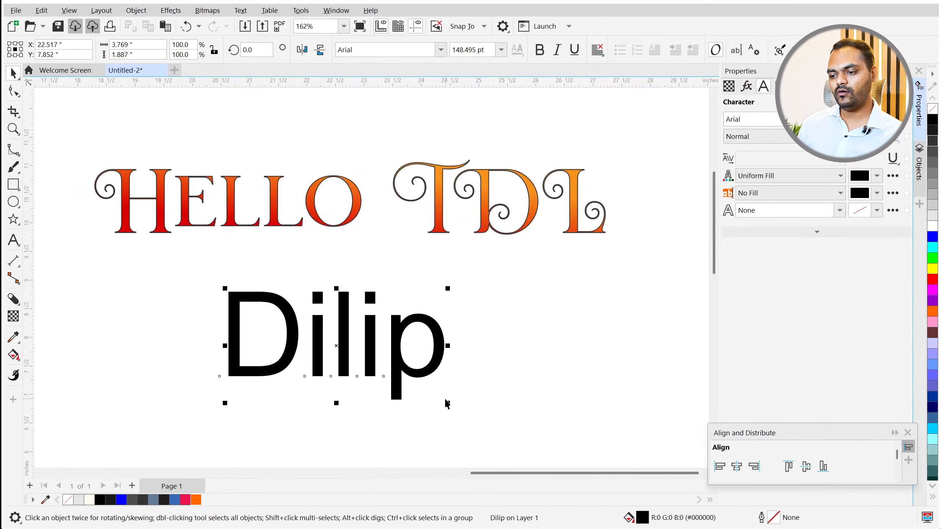
pyautogui.moveTo(448, 402); pyautogui.dragTo(286, 322)
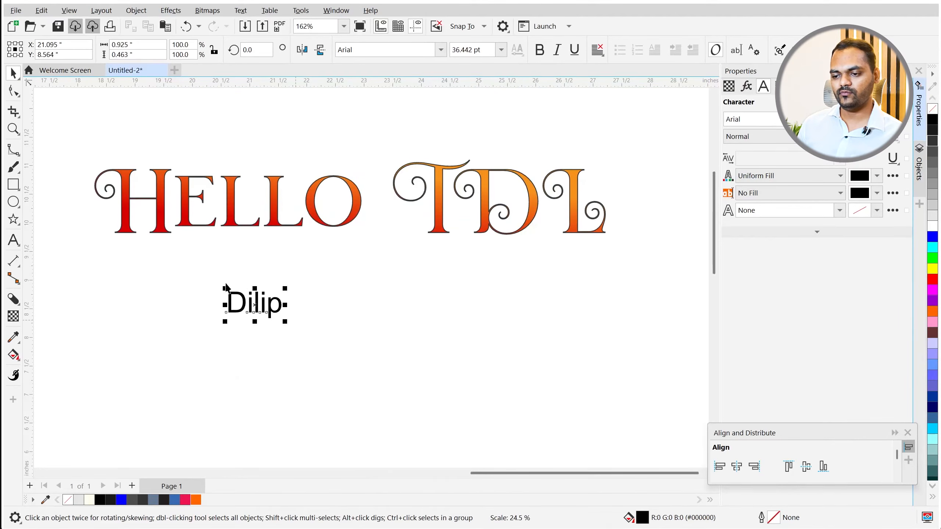
pyautogui.scroll(1, 163, 233)
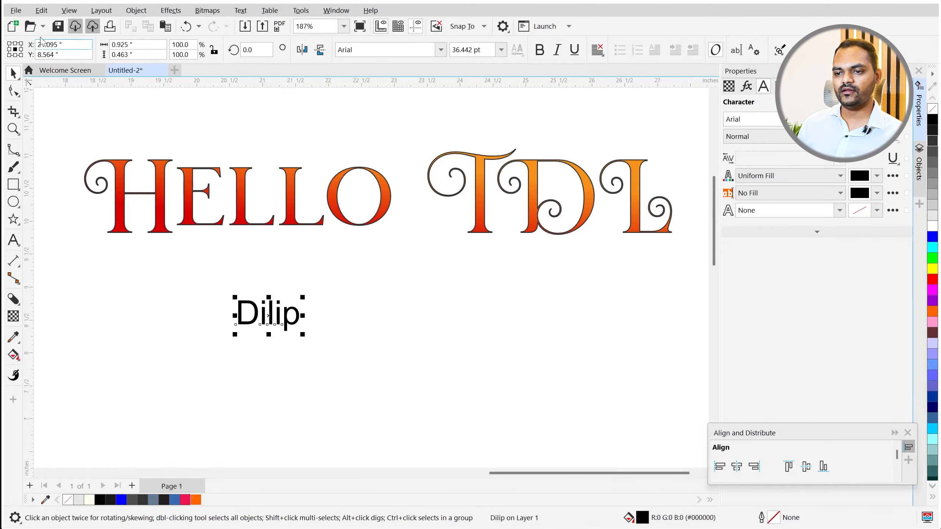
pyautogui.click(41, 11)
# - Copy Outline Color, Fill and Text Properties from HELLO TDL onto the name text
pyautogui.click(74, 129)
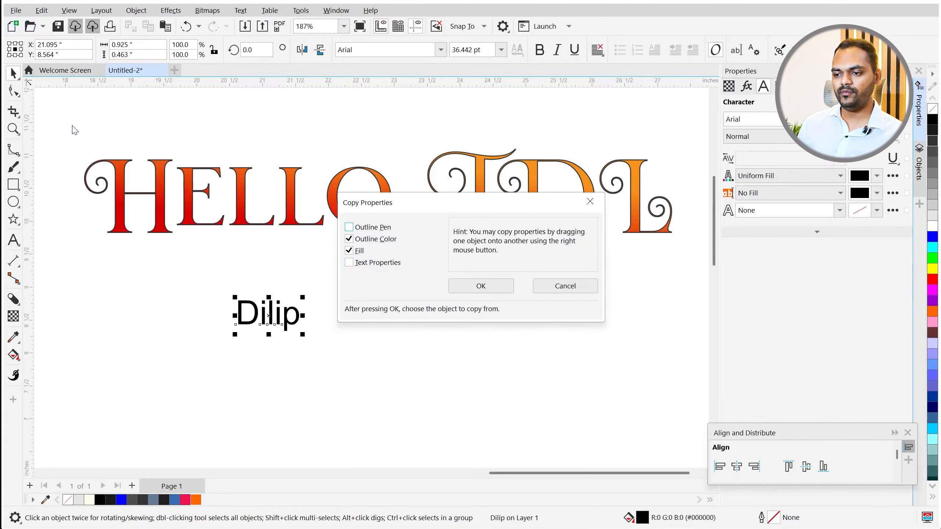
pyautogui.click(349, 263)
pyautogui.moveTo(394, 205); pyautogui.dragTo(484, 223)
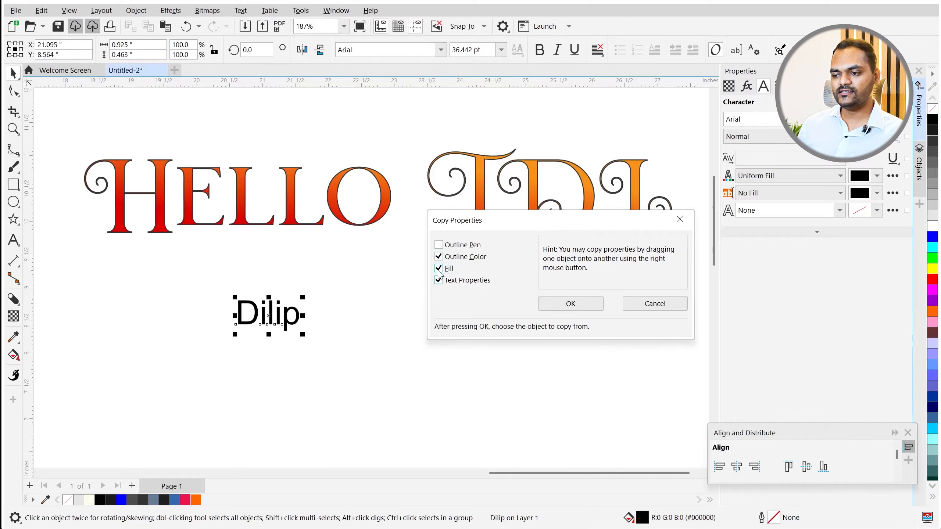
pyautogui.click(570, 303)
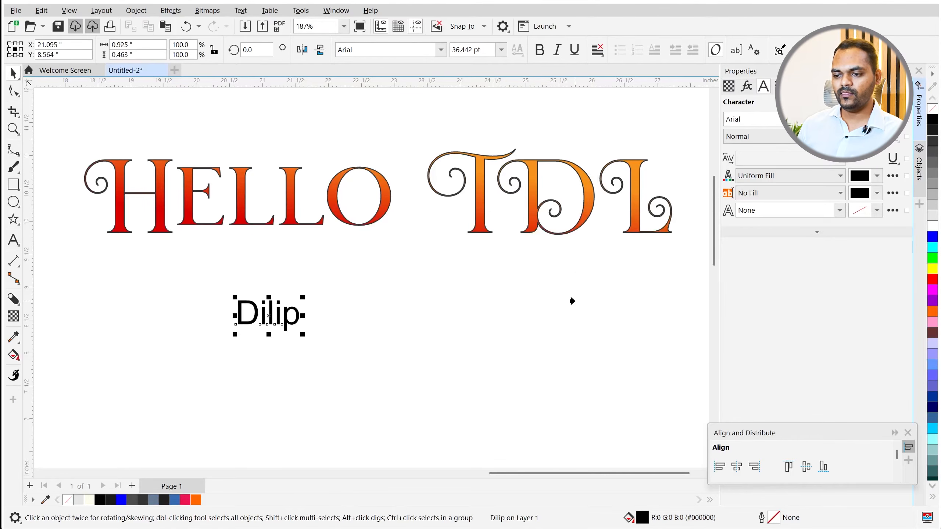
pyautogui.click(291, 202)
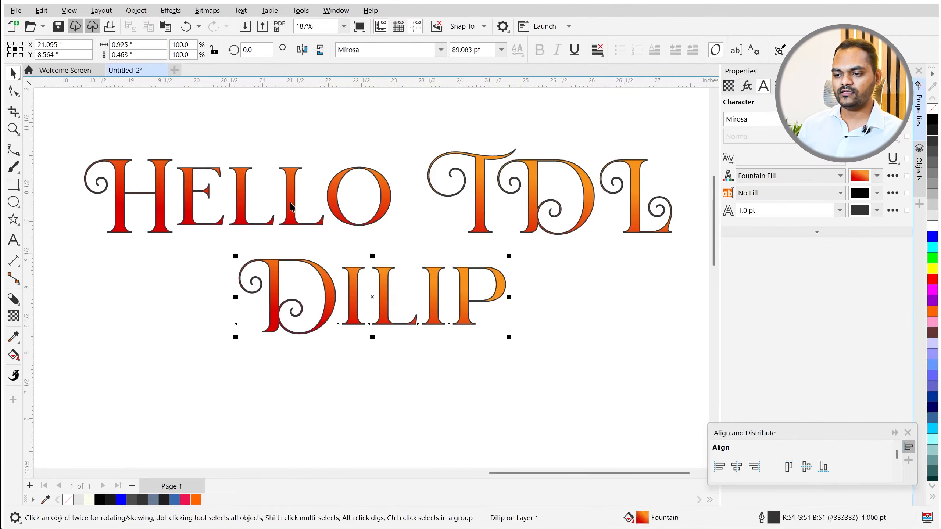
pyautogui.scroll(-1, 268, 285)
pyautogui.click(311, 354)
pyautogui.click(283, 227)
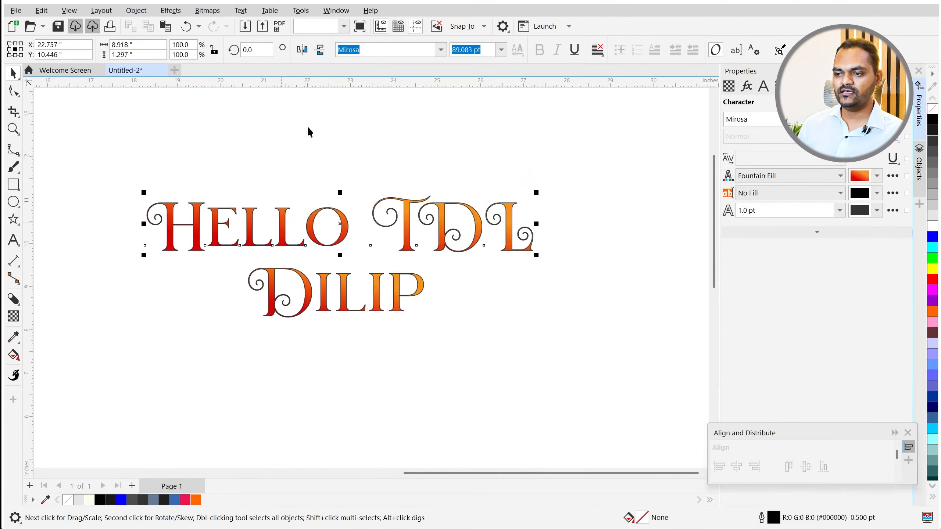
# - Select the restyled name text and delete it
pyautogui.click(455, 54)
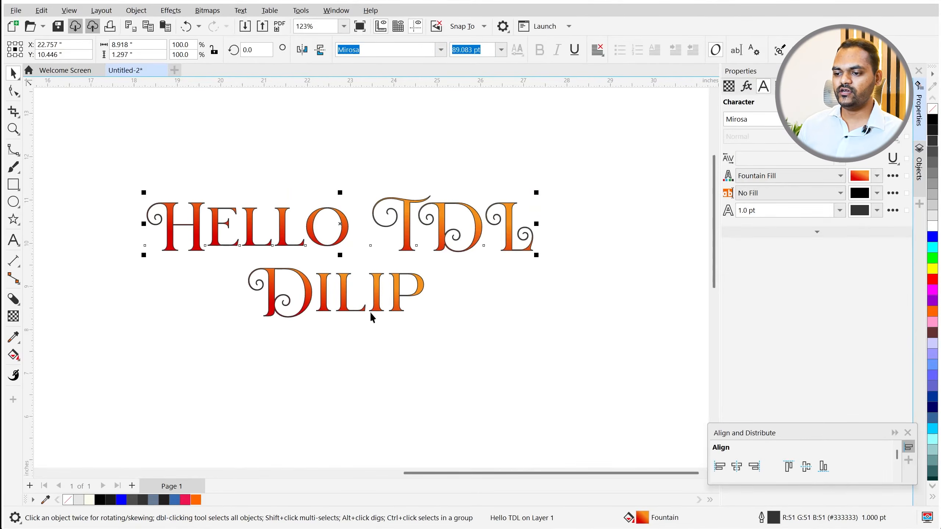
pyautogui.click(371, 295)
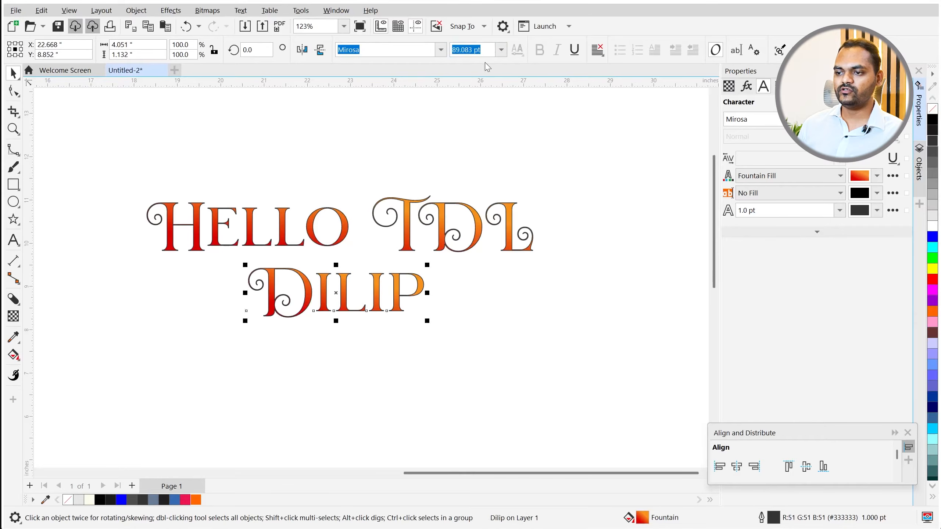
pyautogui.click(358, 189)
pyautogui.scroll(2, 315, 289)
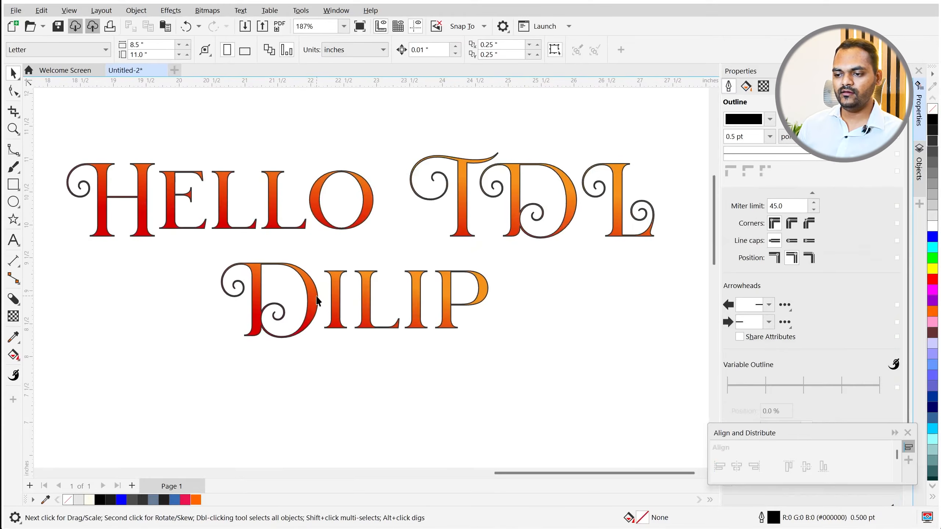
pyautogui.click(317, 293)
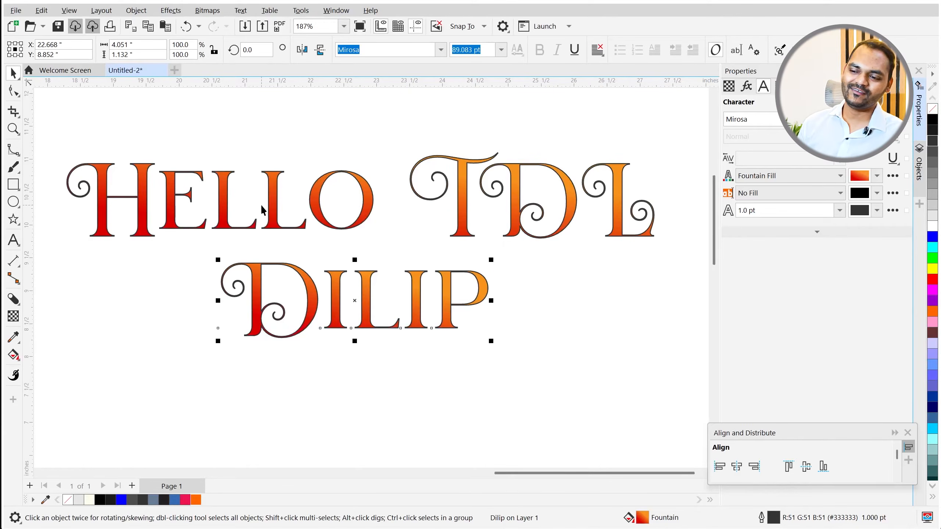
pyautogui.press('Delete')
# - Drop a copy of HELLO TDL below the original and retype it as the name
pyautogui.click(271, 182)
pyautogui.moveTo(270, 182); pyautogui.dragTo(278, 310)
pyautogui.rightClick(278, 309)
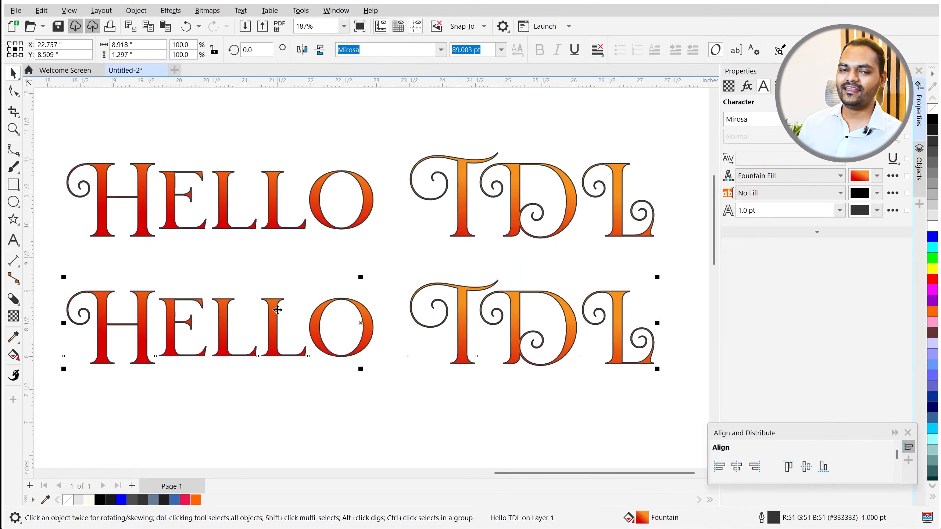
pyautogui.doubleClick(278, 310)
pyautogui.write('Dilip')
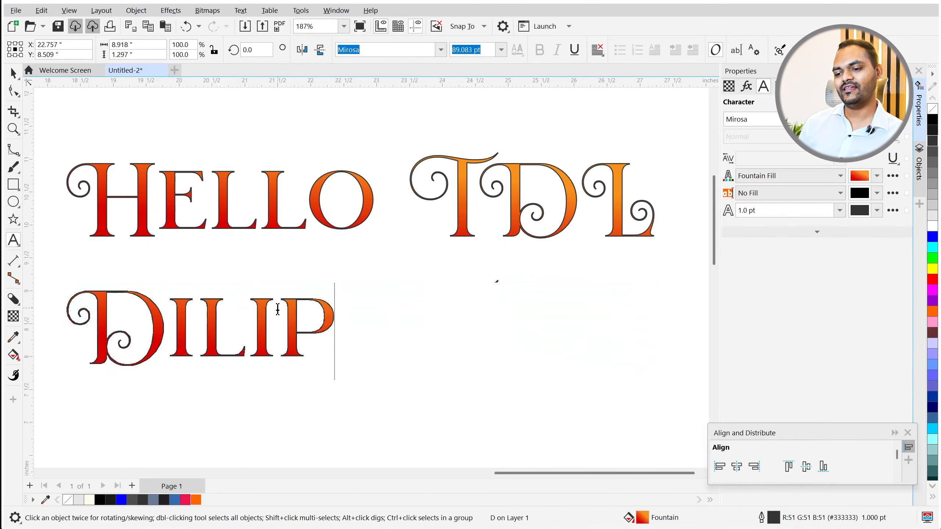
pyautogui.press('Escape')
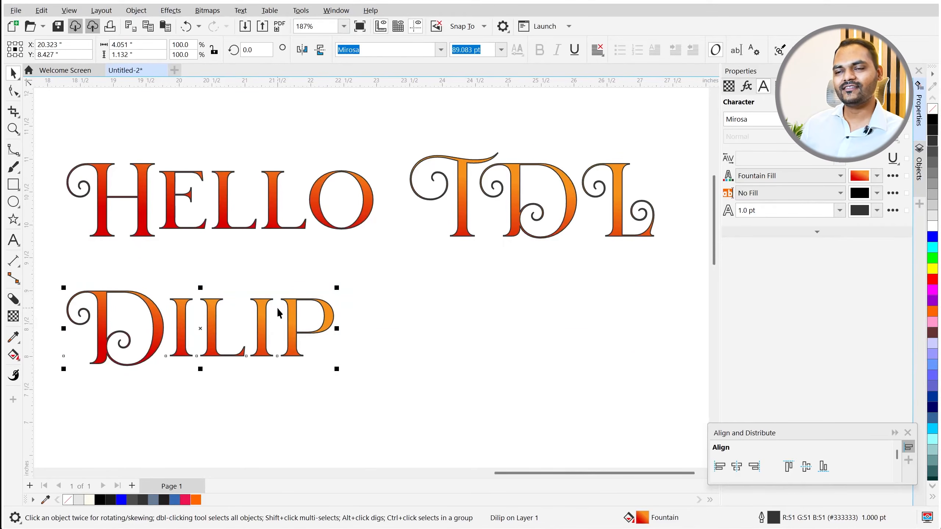
pyautogui.scroll(-1, 352, 340)
# - Marquee-select the name line below HELLO TDL and delete it
pyautogui.click(372, 340)
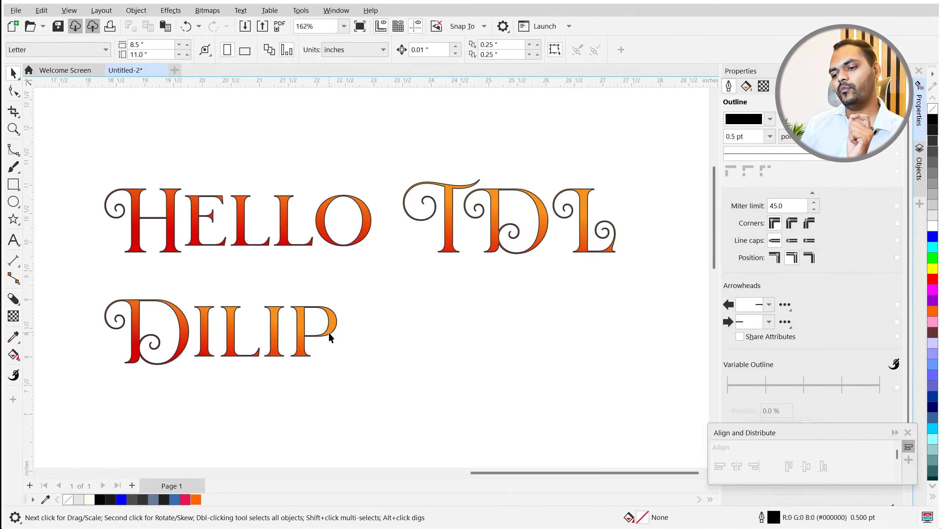
pyautogui.scroll(3, 240, 312)
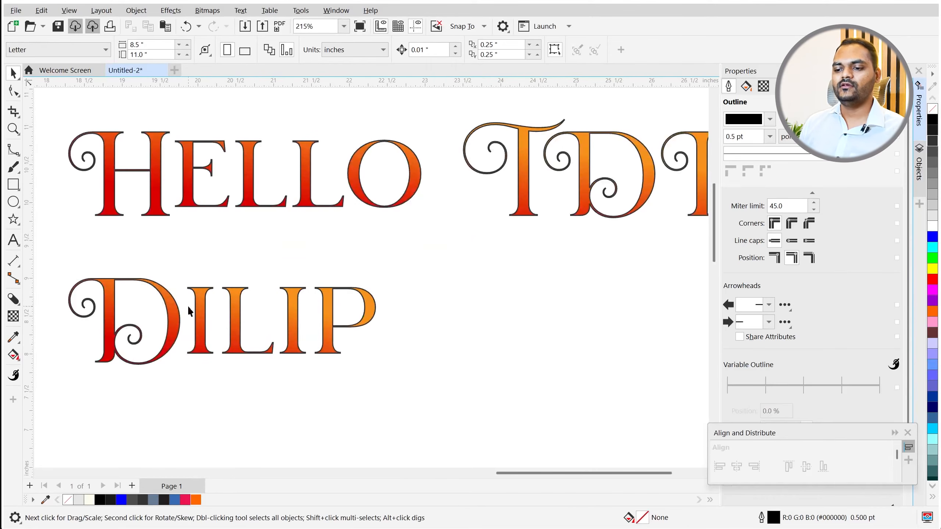
pyautogui.click(174, 305)
pyautogui.keyDown('shift'); pyautogui.click(106, 139); pyautogui.keyUp('shift')
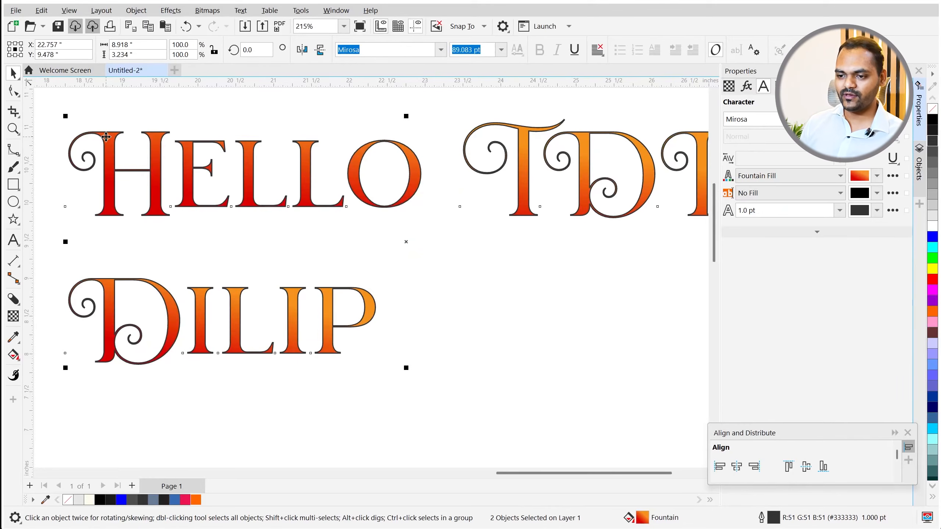
pyautogui.scroll(-3, 228, 267)
pyautogui.click(243, 405)
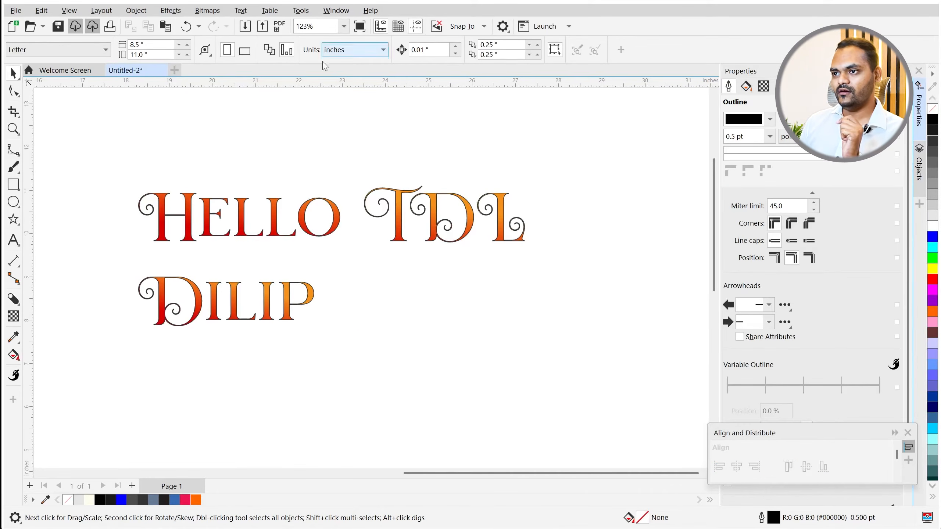
pyautogui.moveTo(113, 267); pyautogui.dragTo(106, 256)
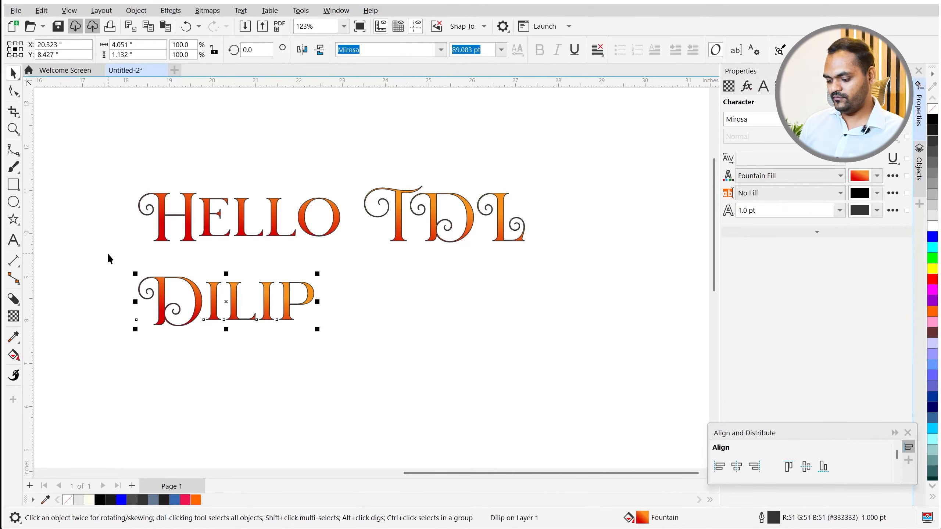
pyautogui.press('Delete')
pyautogui.click(13, 185)
# - Draw a square below HELLO TDL and copy the text's gradient fill and outline colour onto it
pyautogui.moveTo(130, 276)
pyautogui.mouseDown()
pyautogui.moveTo(210, 374)
pyautogui.moveTo(241, 389)
pyautogui.mouseUp()
pyautogui.press('space')
pyautogui.scroll(2, 213, 332)
pyautogui.scroll(1, 171, 313)
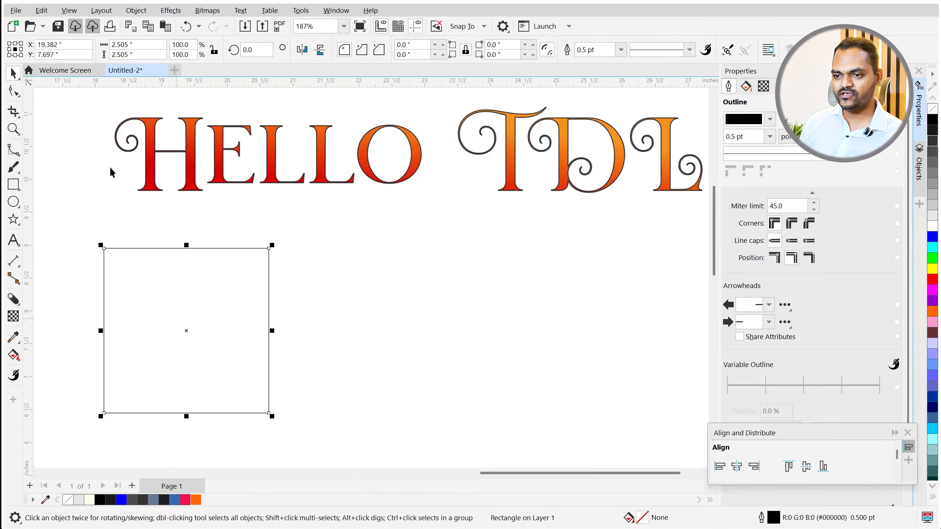
pyautogui.click(41, 10)
pyautogui.click(76, 125)
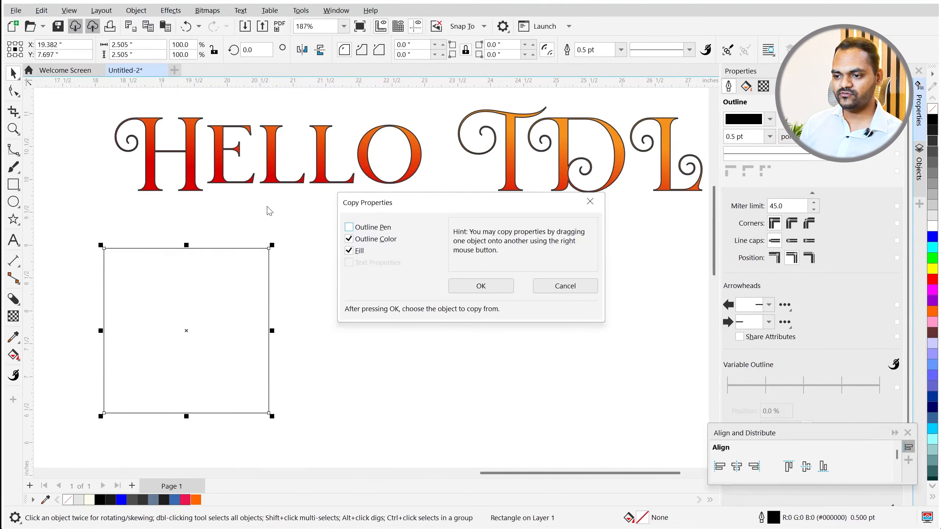
pyautogui.click(476, 290)
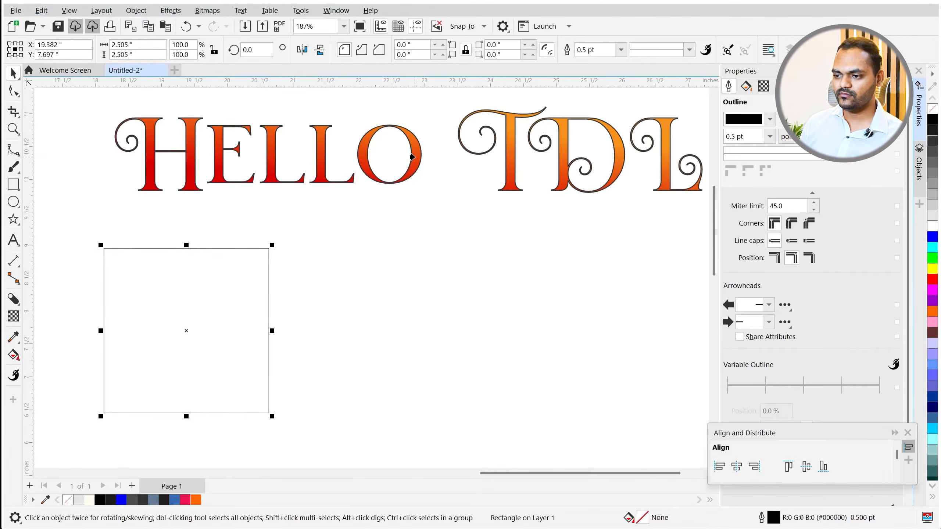
pyautogui.click(412, 157)
# - Set the square's outline width to 3 pt
pyautogui.write('3')
pyautogui.press('Return')
pyautogui.click(337, 275)
pyautogui.scroll(-3, 174, 282)
pyautogui.scroll(2, 177, 293)
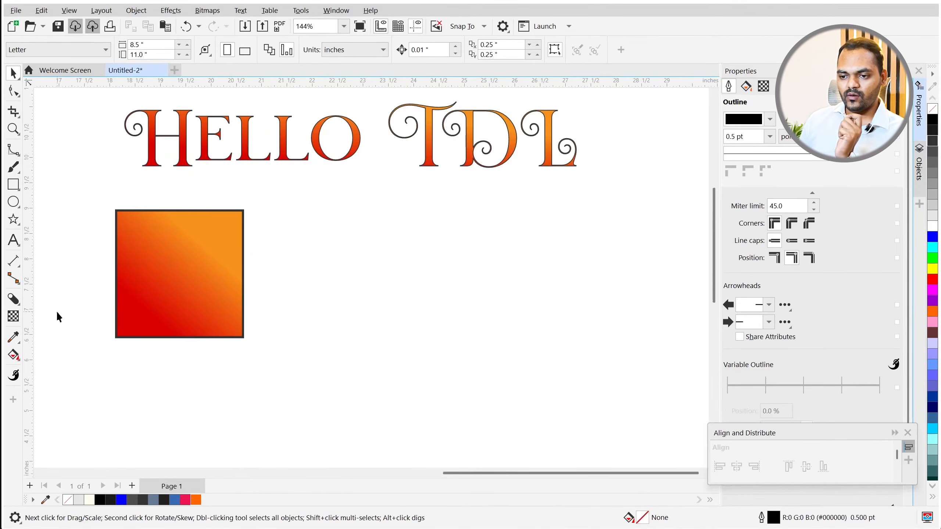
# - Draw a second square to the right of the first
pyautogui.click(13, 202)
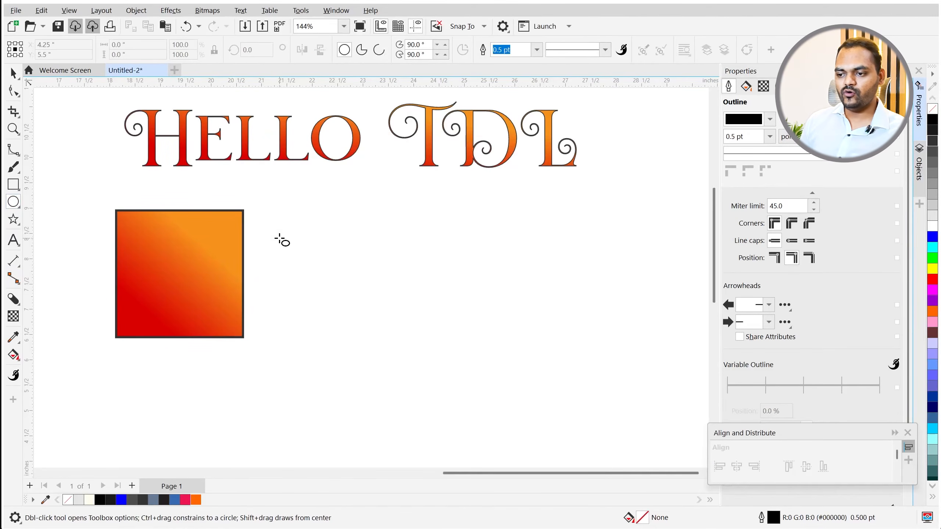
pyautogui.click(13, 184)
pyautogui.moveTo(272, 207); pyautogui.dragTo(395, 338)
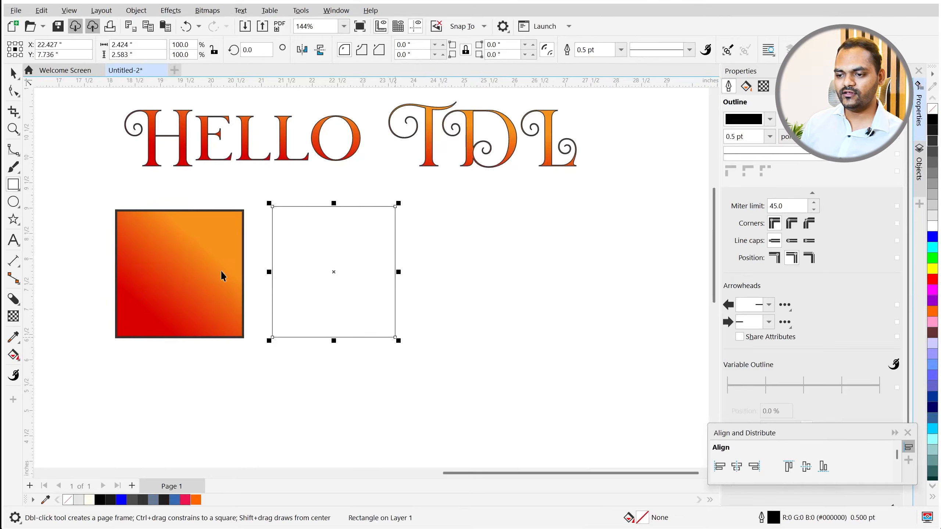
pyautogui.press('space')
pyautogui.scroll(3, 191, 280)
pyautogui.scroll(-2, 186, 274)
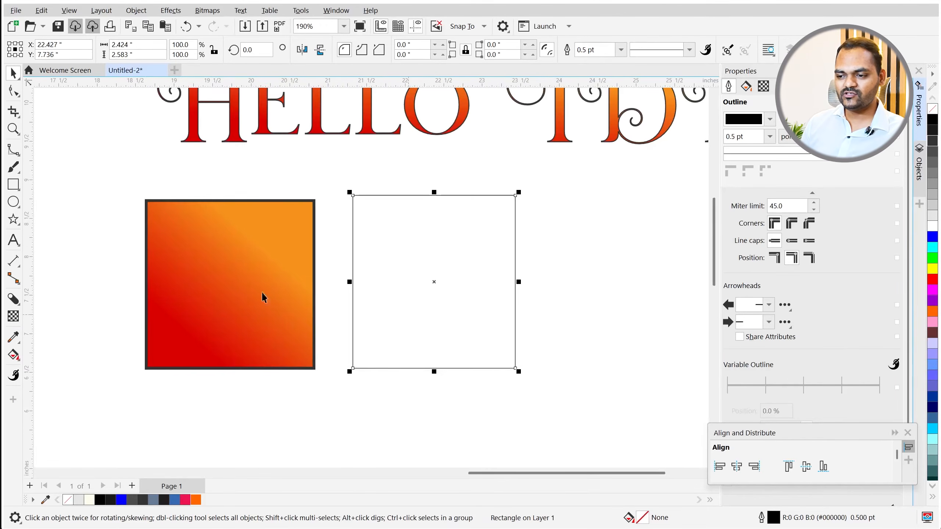
# - Copy the first square's gradient fill and 3 pt outline onto the new square with the Attributes Eyedropper
pyautogui.click(14, 338)
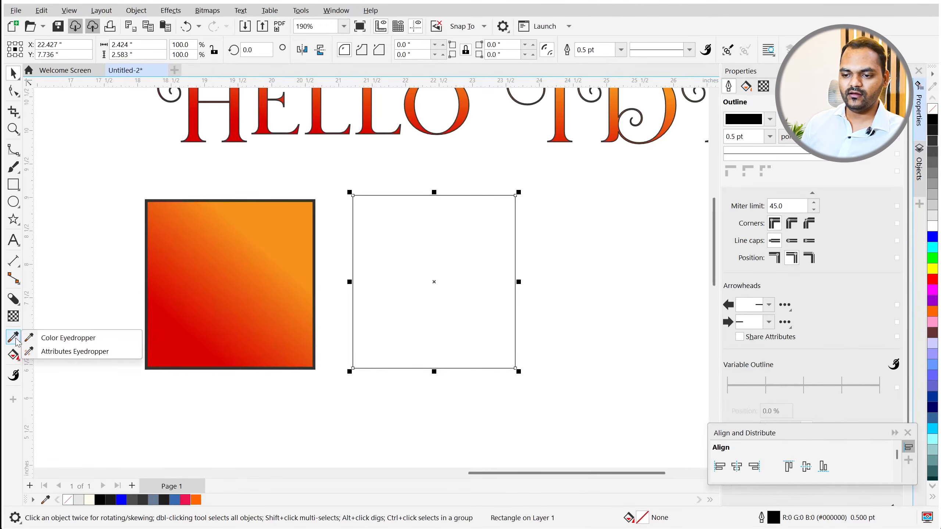
pyautogui.click(65, 352)
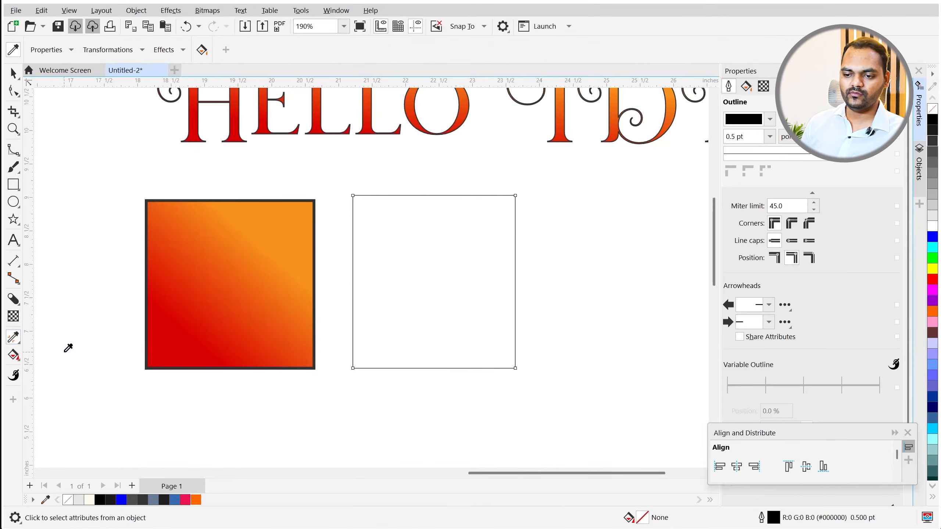
pyautogui.click(232, 274)
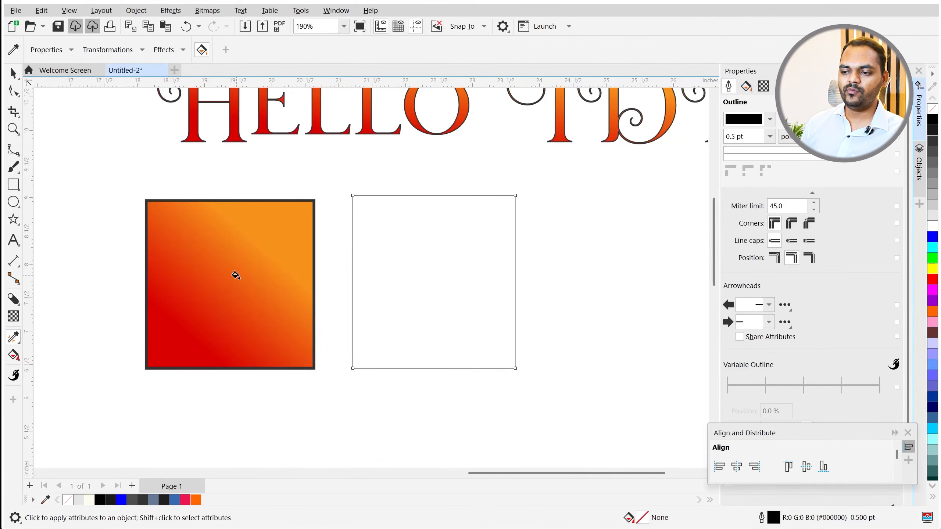
pyautogui.click(402, 262)
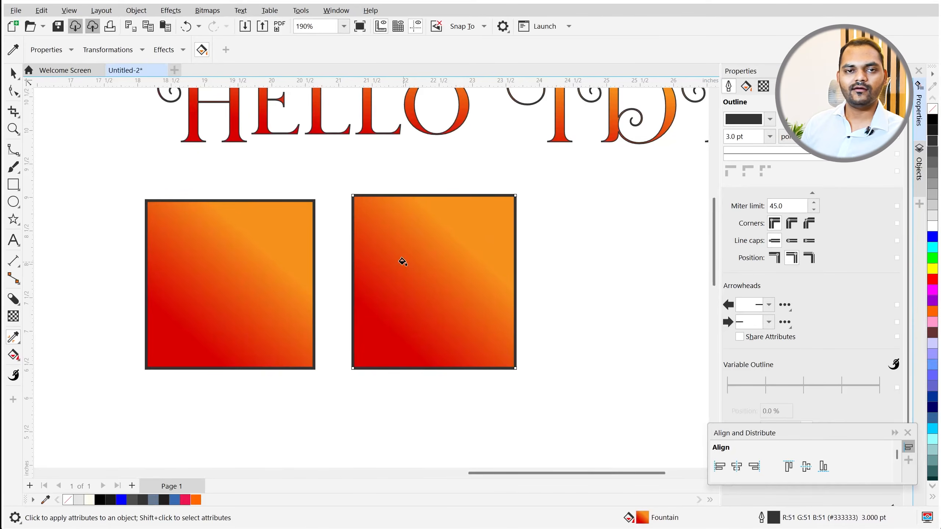
pyautogui.scroll(-2, 232, 323)
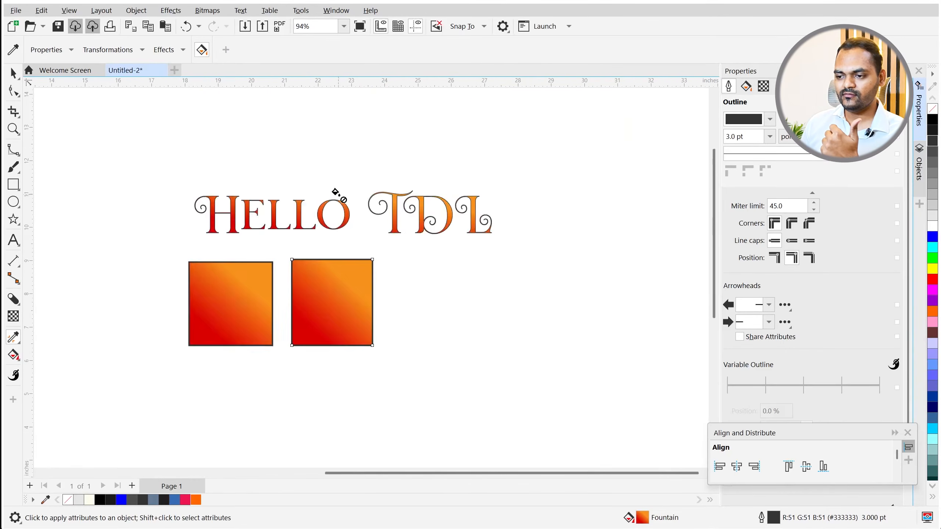
# - Apply the same thick 3 pt outline to the HELLO TDL text
pyautogui.click(342, 201)
pyautogui.scroll(3, 362, 224)
pyautogui.scroll(-2, 363, 227)
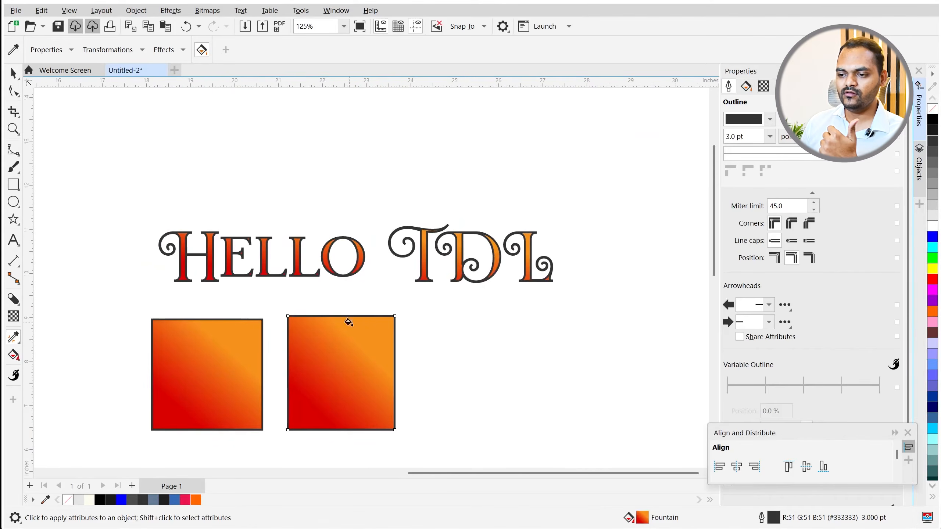
pyautogui.scroll(1, 206, 292)
pyautogui.scroll(-2, 168, 269)
pyautogui.press('space')
# - Add 'asdsad' text just above HELLO and enlarge it
pyautogui.click(14, 240)
pyautogui.click(257, 182)
pyautogui.write('asdsad')
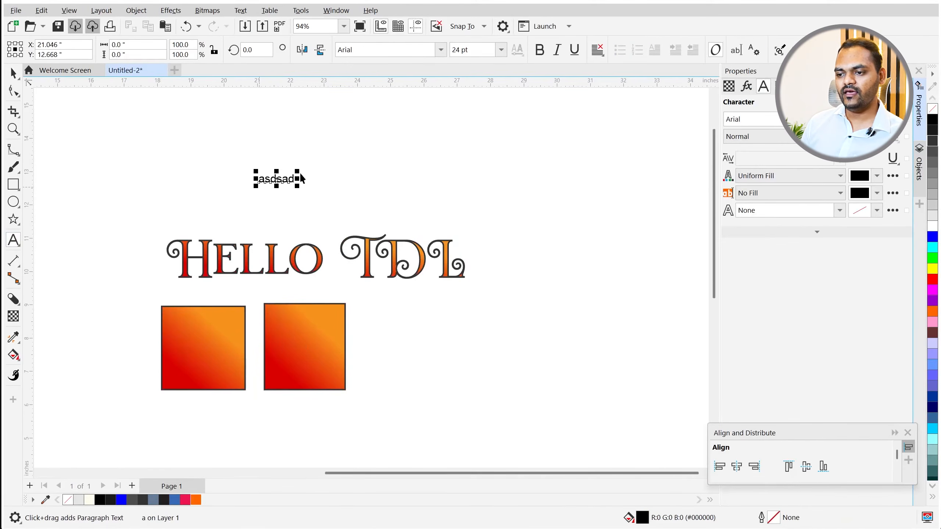
pyautogui.hotkey('ctrl', 'space')
pyautogui.moveTo(297, 172); pyautogui.dragTo(488, 108)
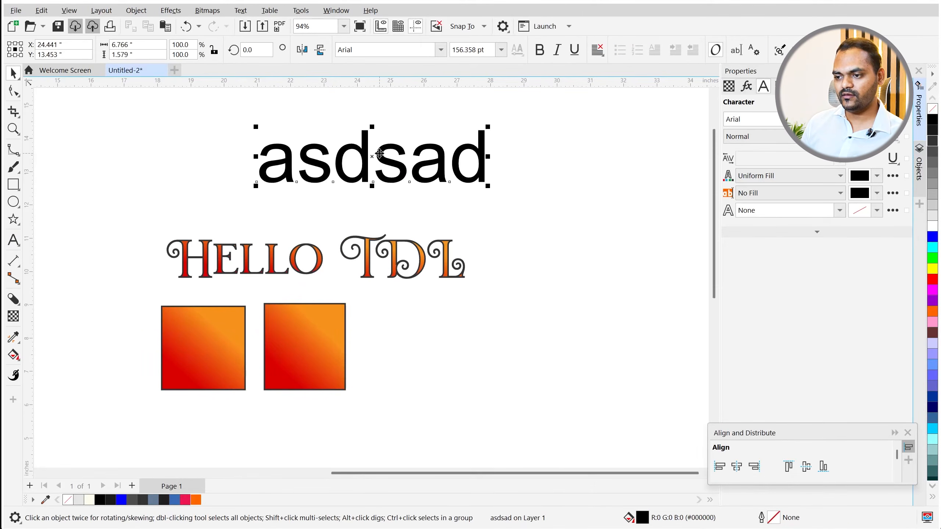
pyautogui.moveTo(379, 153); pyautogui.dragTo(318, 181)
pyautogui.scroll(1, 283, 270)
# - Apply the left square's red-orange gradient and outline to the asdsad text
pyautogui.click(13, 338)
pyautogui.click(167, 359)
pyautogui.scroll(3, 269, 142)
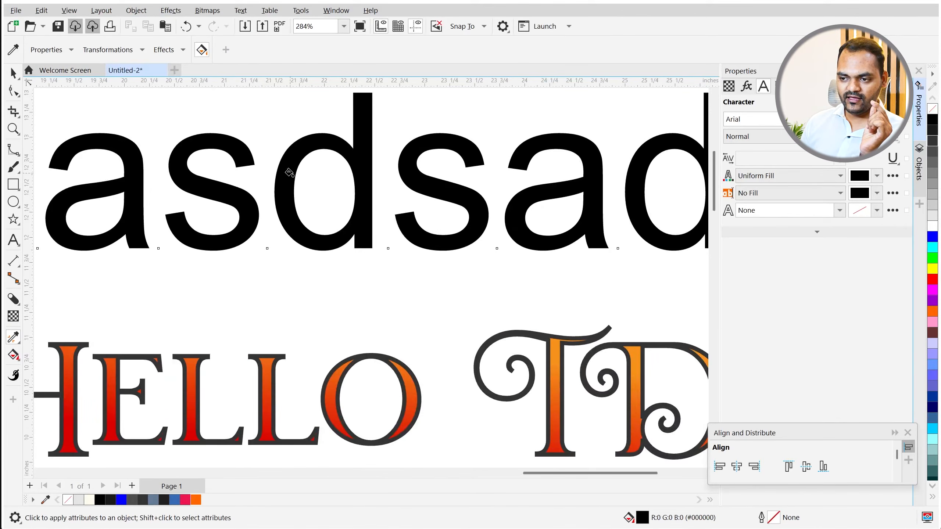
pyautogui.click(290, 170)
pyautogui.scroll(-4, 290, 171)
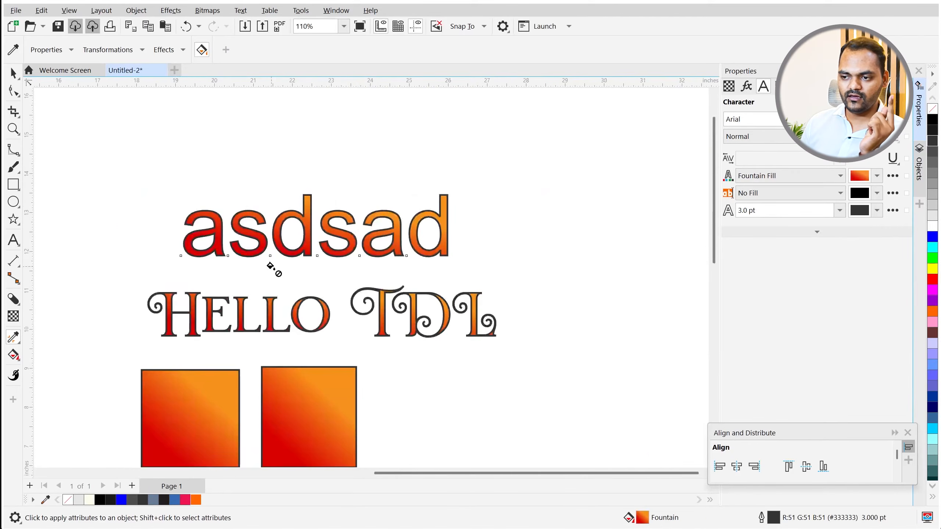
pyautogui.scroll(-1, 298, 281)
pyautogui.scroll(4, 256, 302)
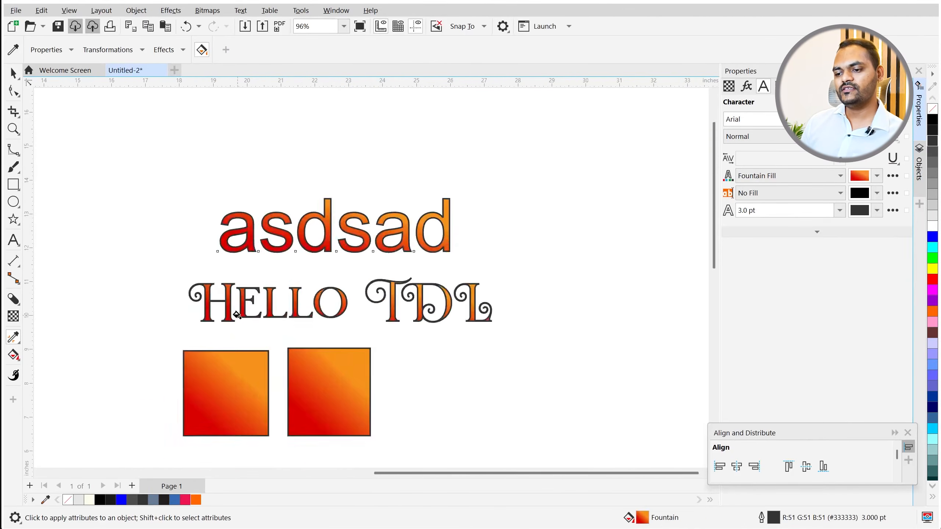
# - Copy HELLO TDL's Mirosa font and styling onto the asdsad text
pyautogui.press('shift')
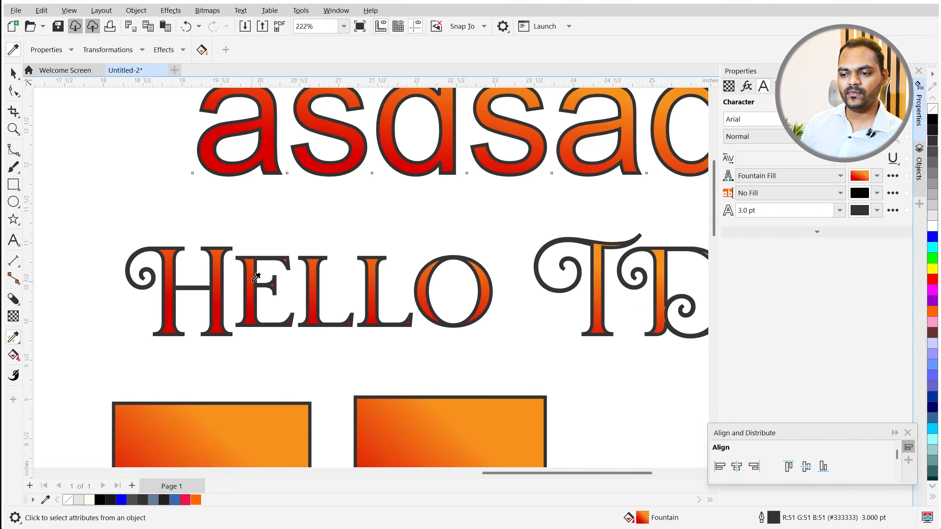
pyautogui.keyDown('shift'); pyautogui.click(249, 285); pyautogui.keyUp('shift')
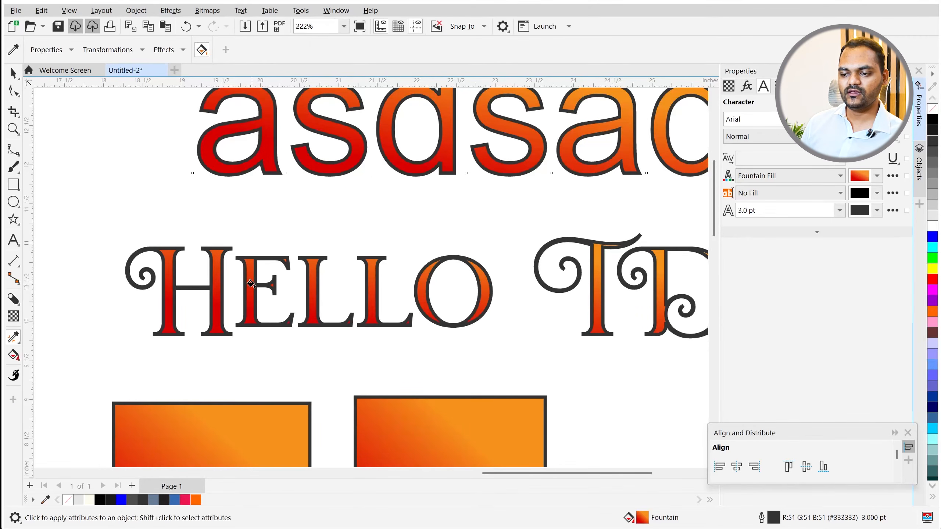
pyautogui.scroll(1, 325, 215)
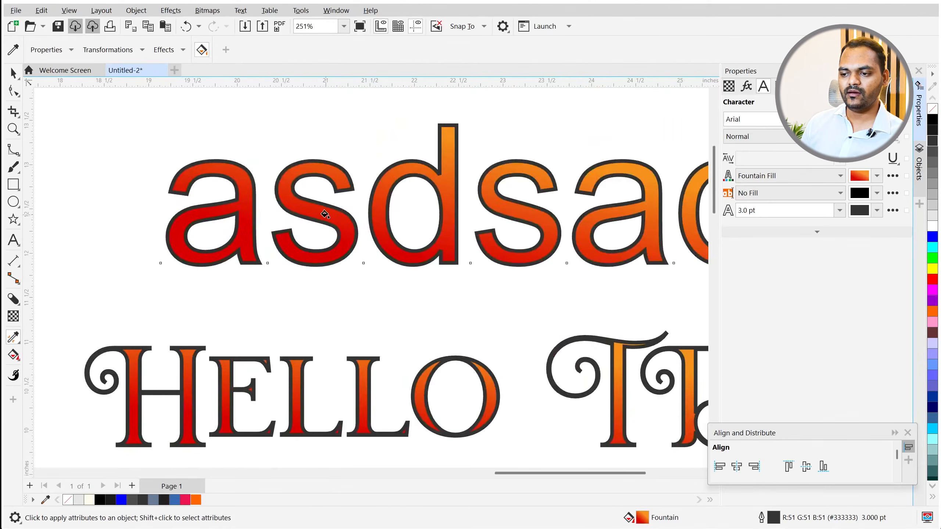
pyautogui.click(325, 214)
pyautogui.scroll(-3, 319, 221)
pyautogui.scroll(3, 287, 249)
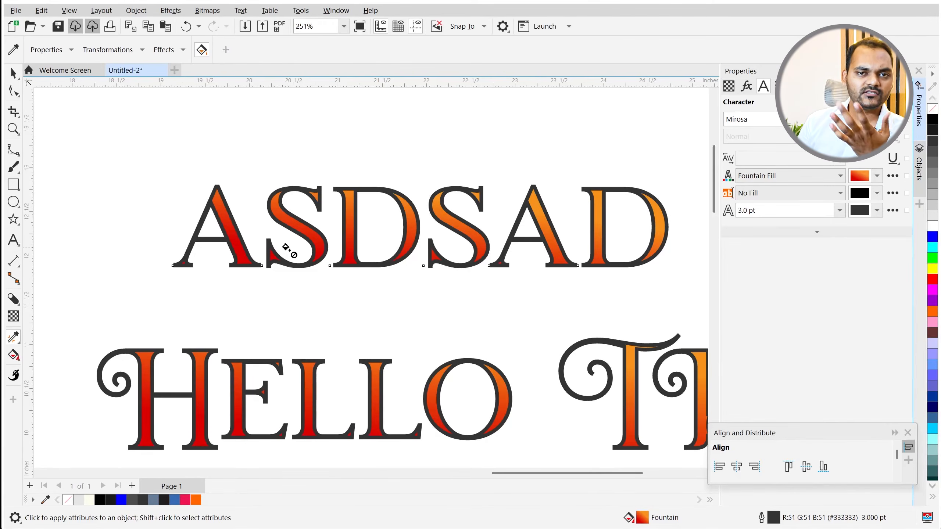
pyautogui.scroll(-2, 284, 248)
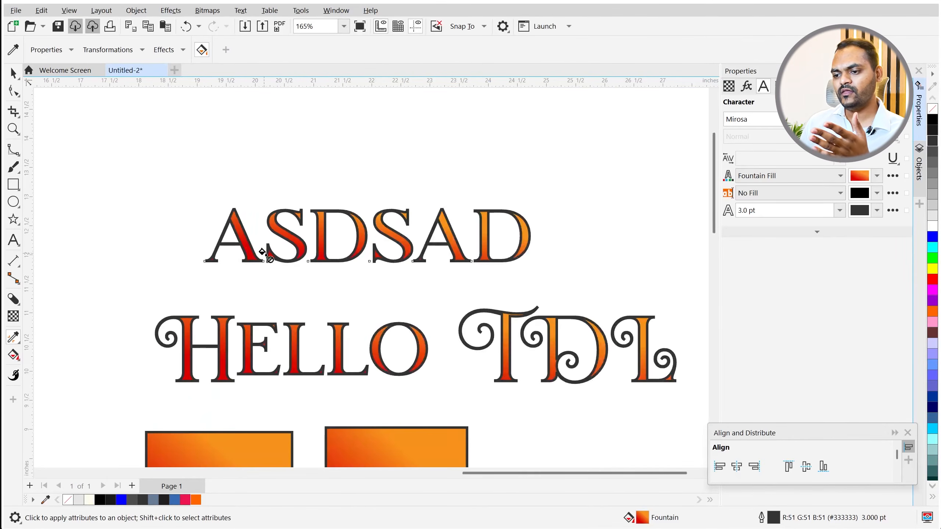
pyautogui.scroll(-2, 234, 278)
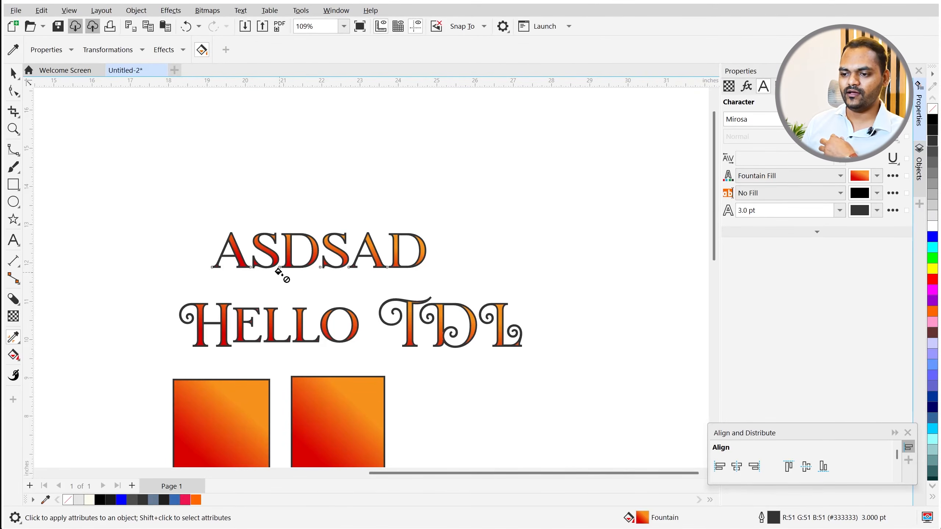
pyautogui.scroll(3, 271, 296)
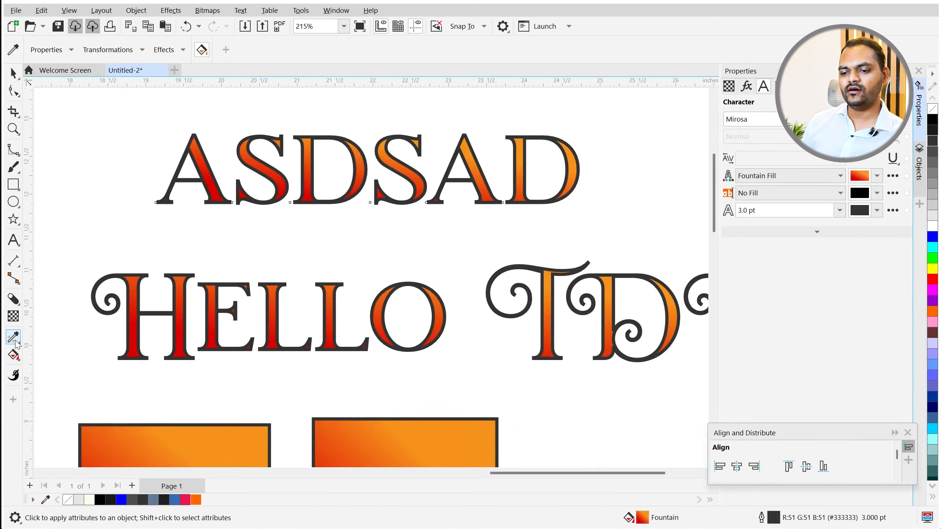
pyautogui.click(14, 73)
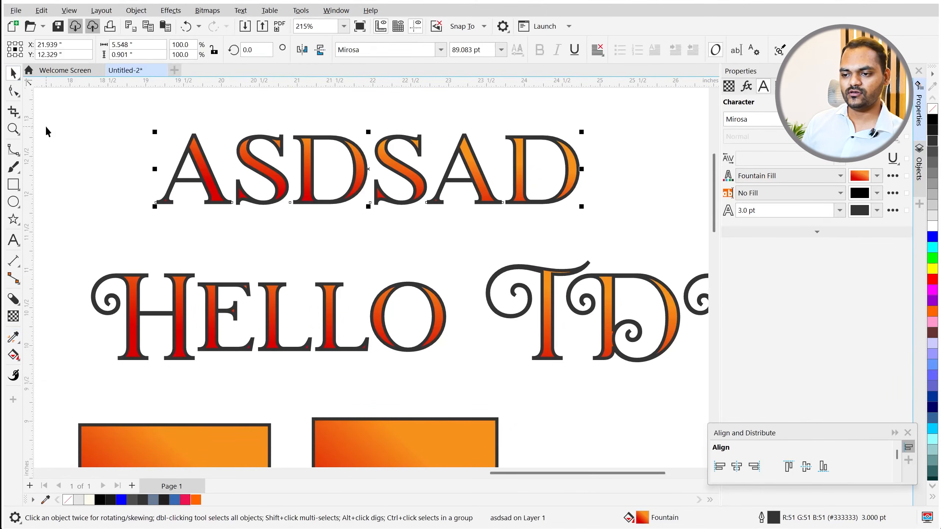
pyautogui.click(47, 132)
pyautogui.scroll(-3, 294, 228)
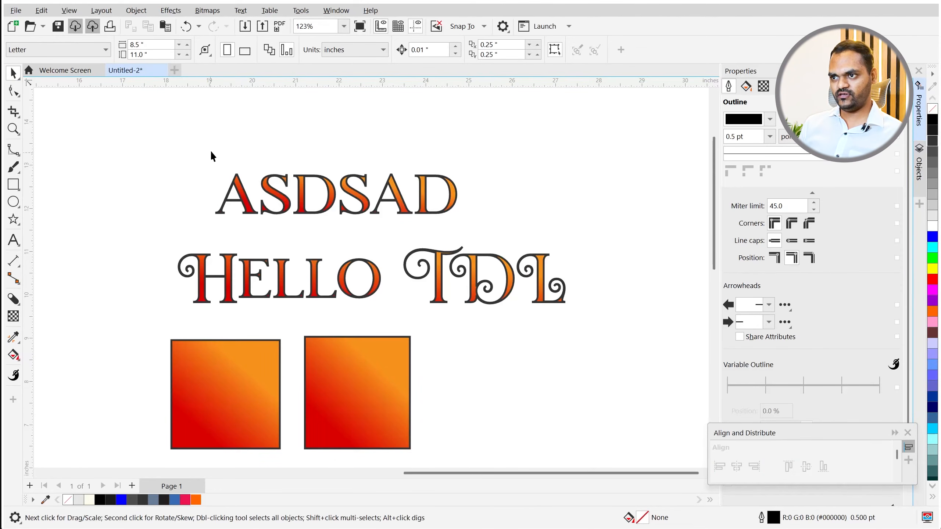
pyautogui.scroll(-1, 227, 317)
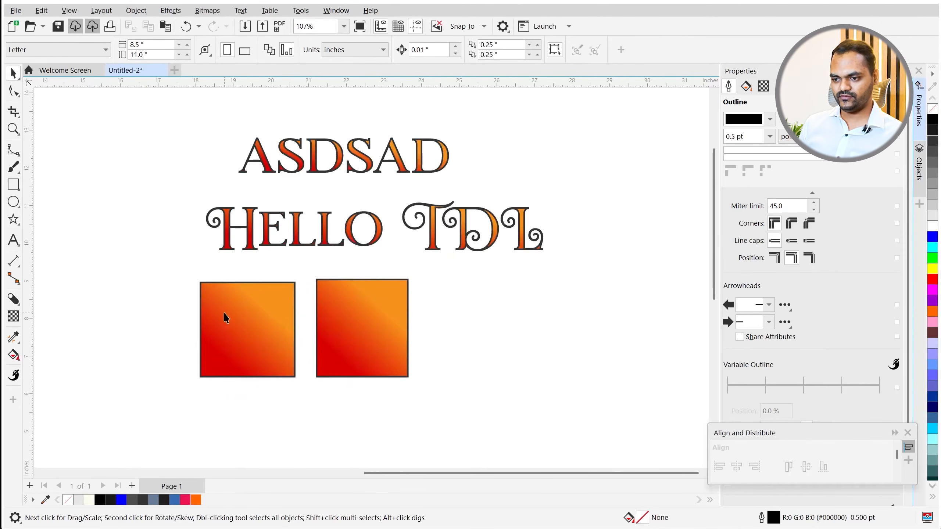
# - Sample the left square's orange and apply it as a flat fill to the HELLO TDL text
pyautogui.click(11, 359)
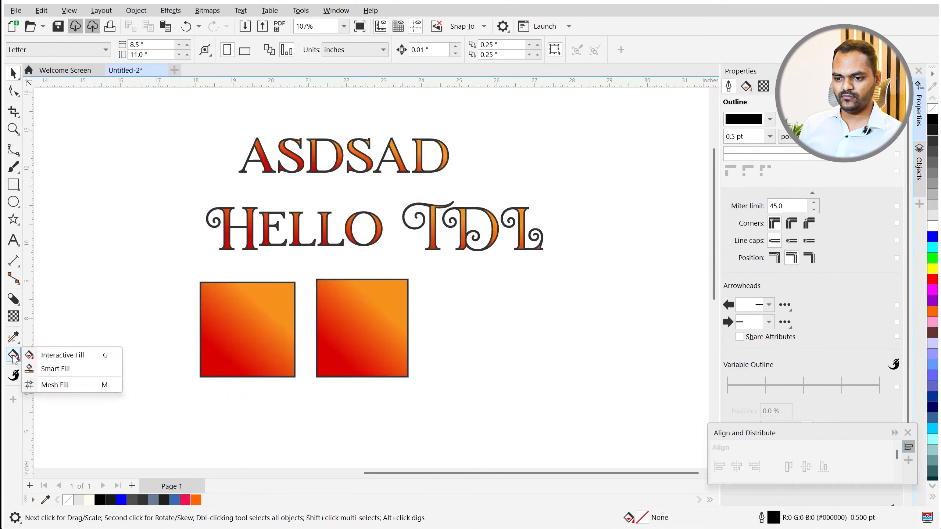
pyautogui.click(44, 356)
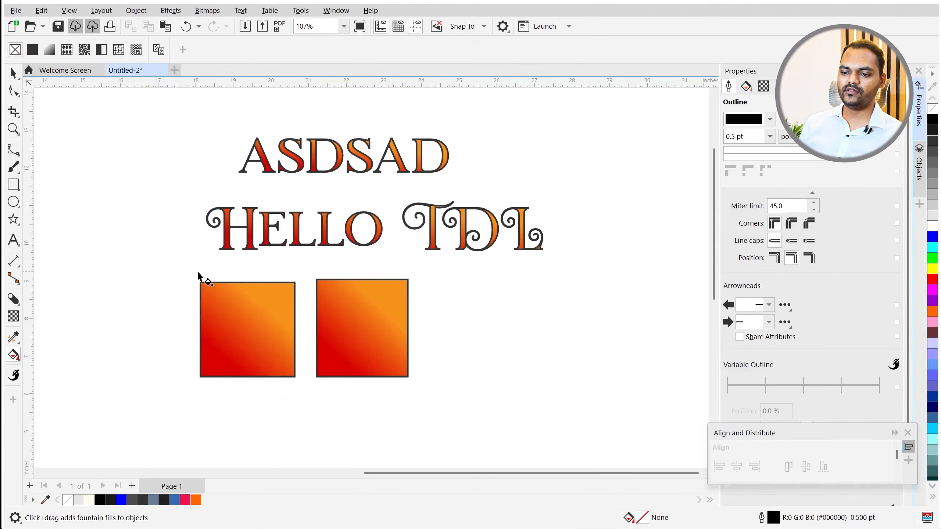
pyautogui.click(11, 338)
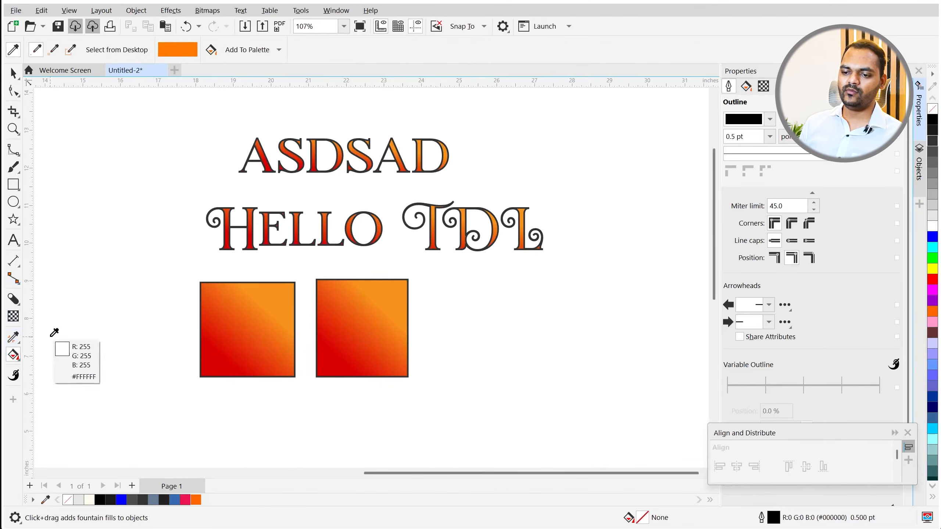
pyautogui.click(248, 296)
pyautogui.scroll(2, 252, 233)
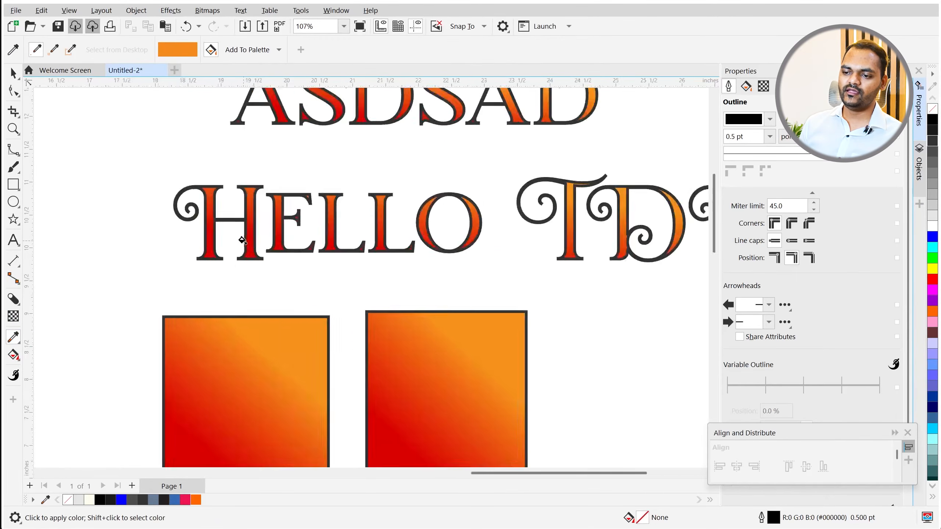
pyautogui.click(250, 183)
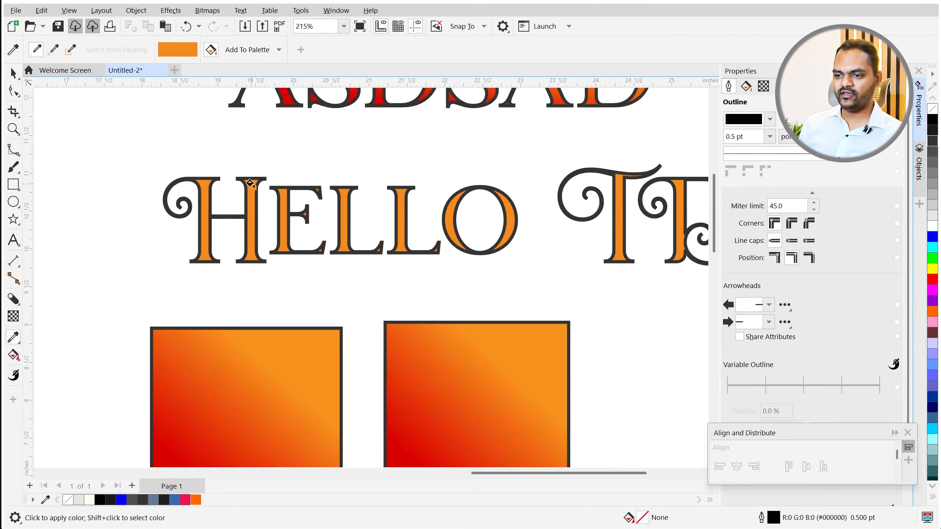
pyautogui.press('space')
pyautogui.scroll(-2, 176, 272)
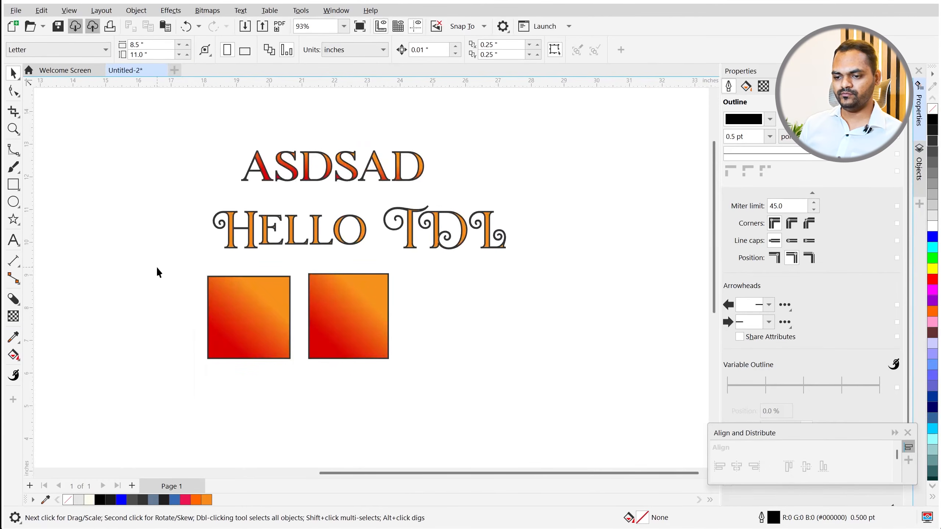
# - Switch to Smart Fill and set its fill to Specify with a green colour
pyautogui.click(13, 357)
pyautogui.click(69, 368)
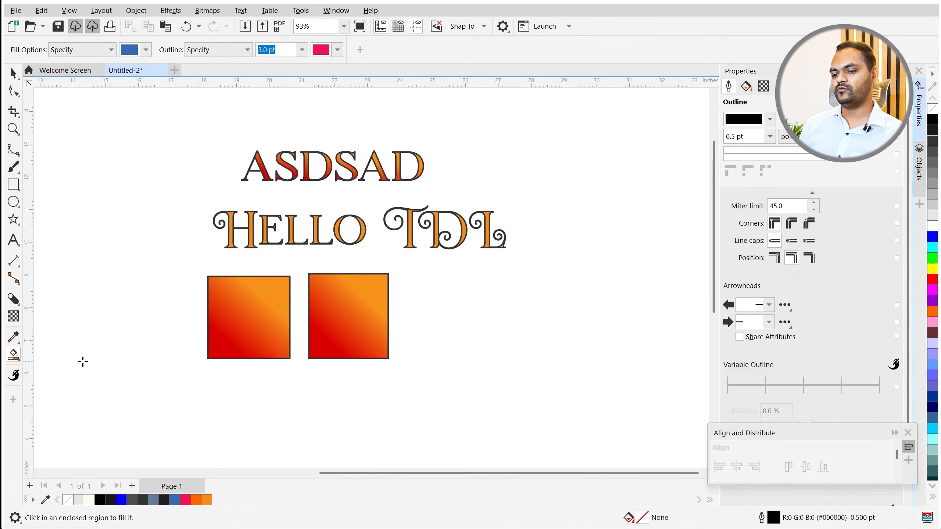
pyautogui.scroll(-2, 207, 270)
pyautogui.scroll(3, 238, 299)
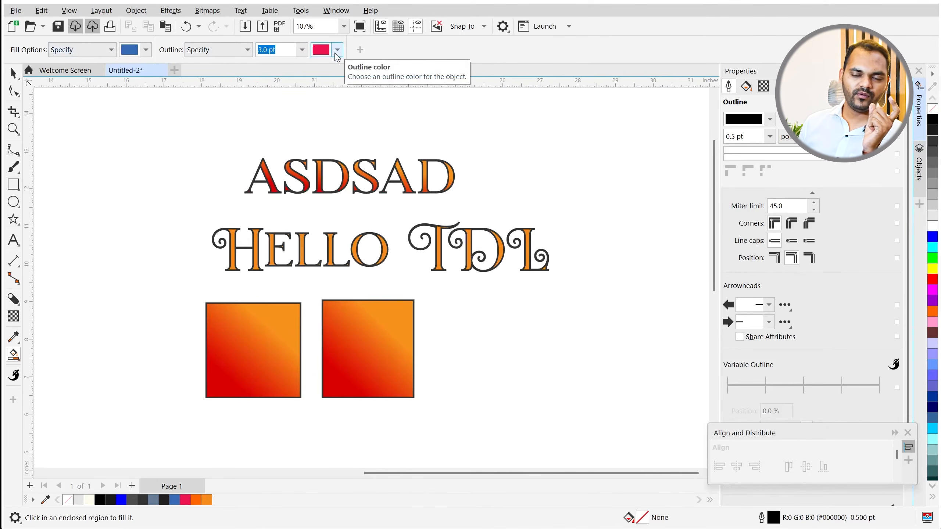
pyautogui.click(146, 50)
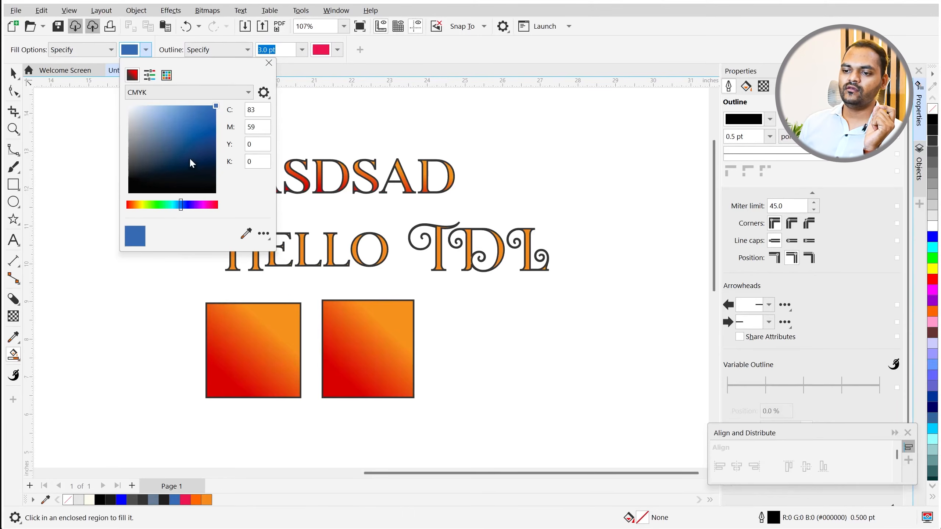
pyautogui.moveTo(173, 204); pyautogui.dragTo(160, 207)
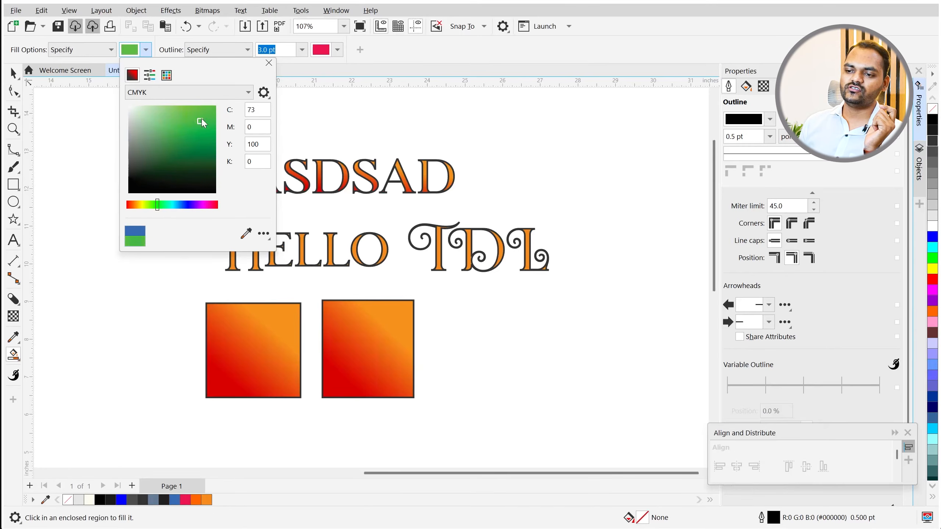
pyautogui.click(84, 54)
pyautogui.click(84, 51)
pyautogui.click(79, 72)
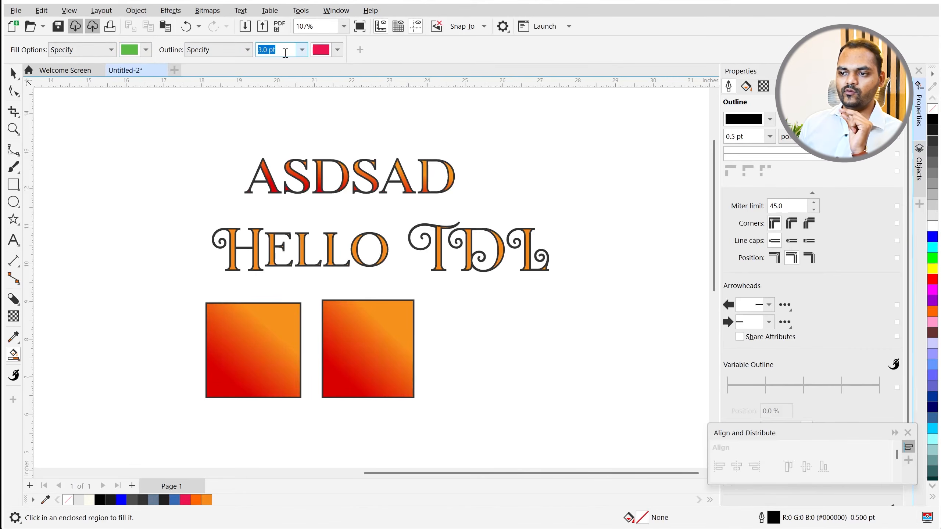
# - Give Smart Fill a darker blue outline with a 1.5 pt width
pyautogui.click(337, 52)
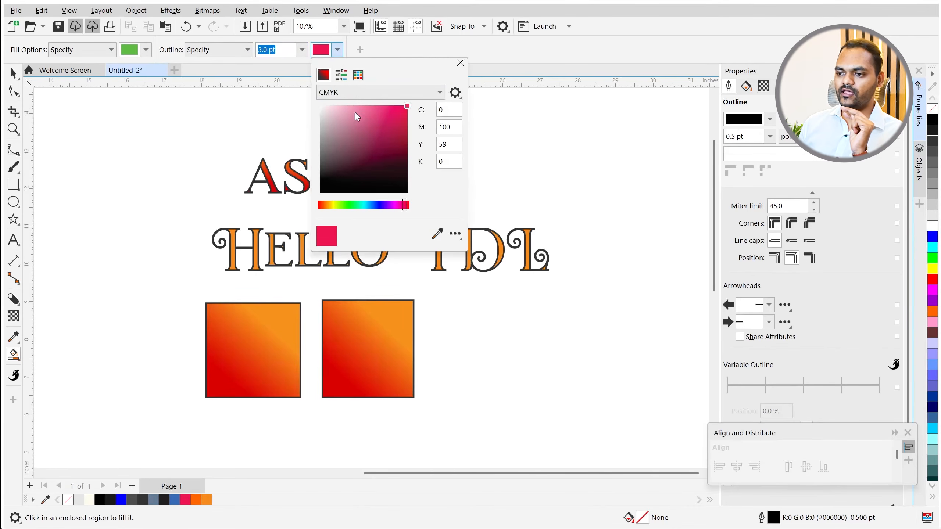
pyautogui.moveTo(371, 206)
pyautogui.mouseDown()
pyautogui.moveTo(361, 205)
pyautogui.moveTo(373, 202)
pyautogui.mouseUp()
pyautogui.click(407, 118)
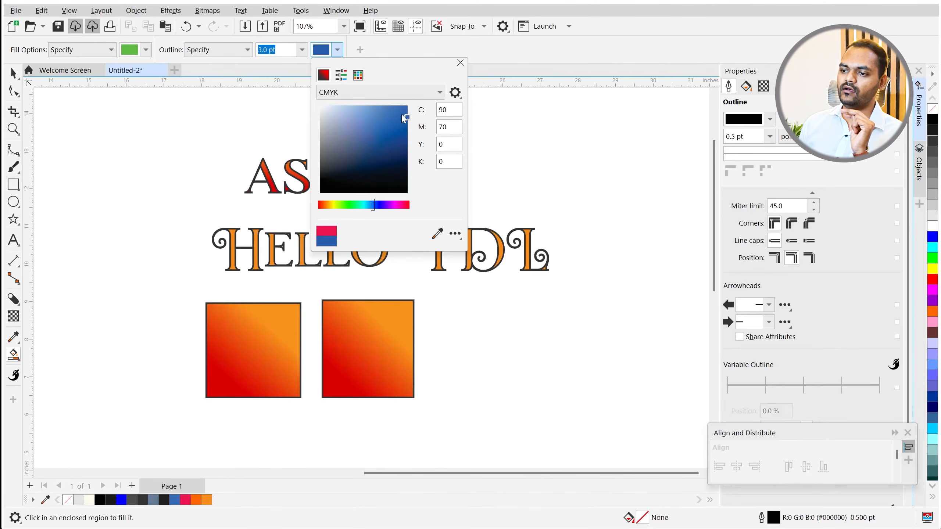
pyautogui.click(294, 59)
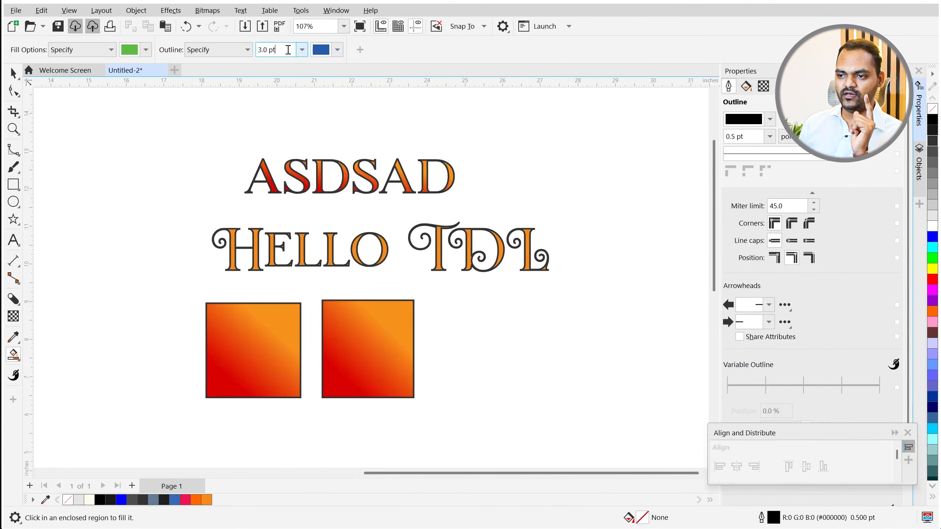
pyautogui.write('5')
pyautogui.press('Return')
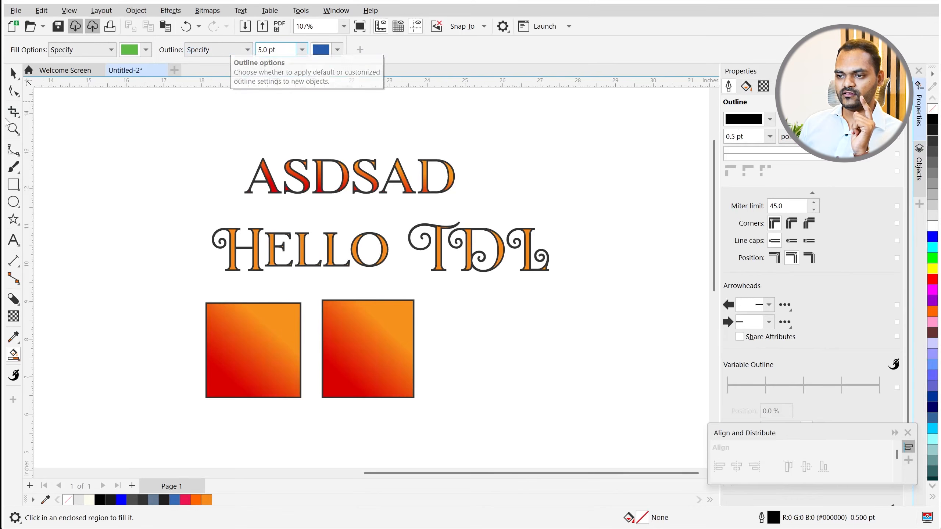
pyautogui.click(288, 50)
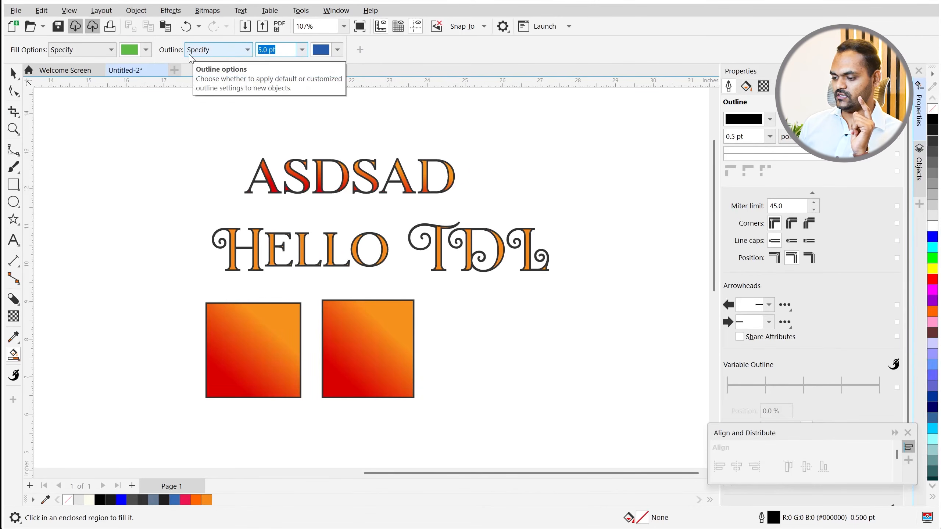
pyautogui.press('Home')
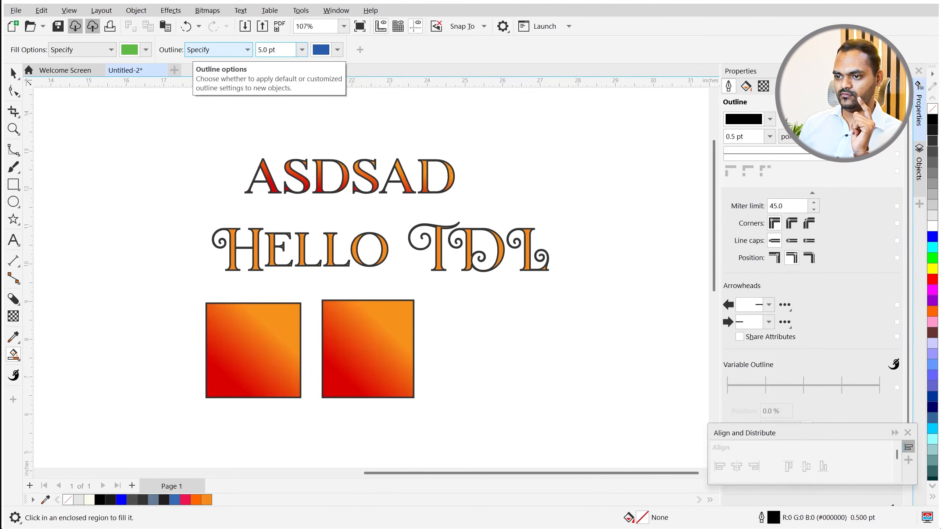
pyautogui.click(303, 50)
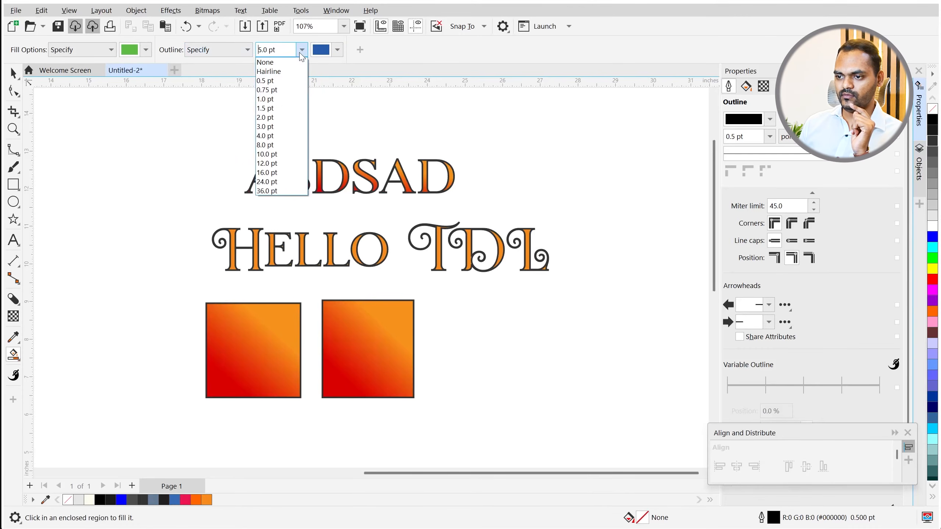
pyautogui.click(283, 108)
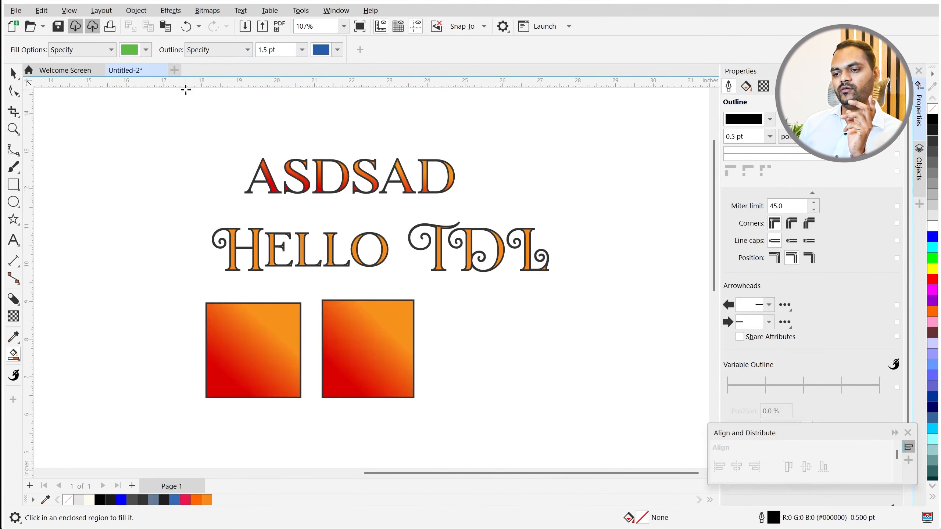
pyautogui.click(15, 358)
pyautogui.click(55, 368)
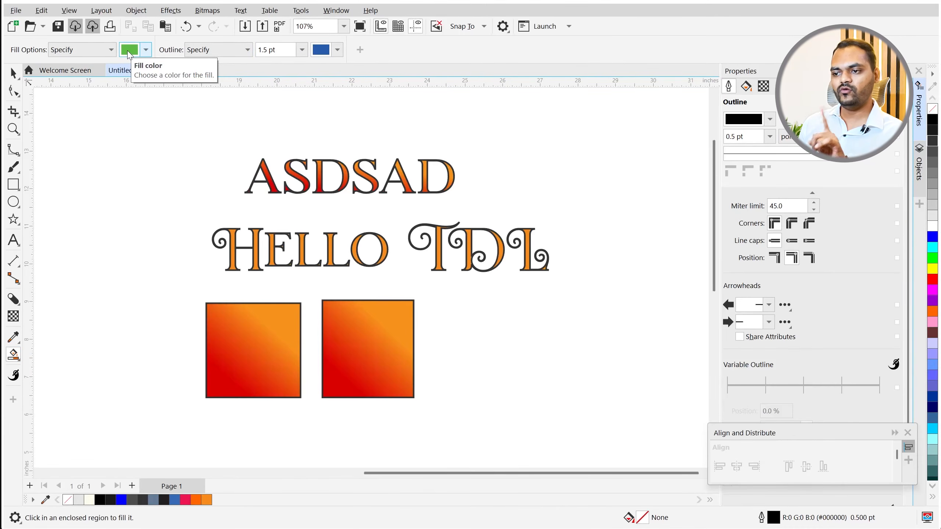
# - Smart-fill both squares and the letters L, O, T and D green with blue outlines
pyautogui.click(251, 347)
pyautogui.click(385, 337)
pyautogui.scroll(2, 333, 231)
pyautogui.scroll(3, 333, 232)
pyautogui.click(319, 259)
pyautogui.click(429, 261)
pyautogui.scroll(-2, 429, 260)
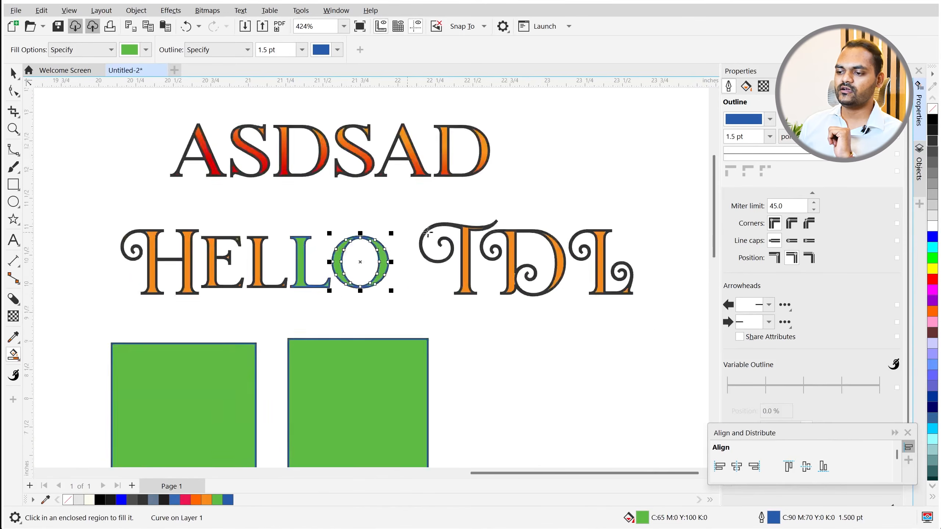
pyautogui.scroll(2, 457, 256)
pyautogui.click(486, 248)
pyautogui.click(610, 250)
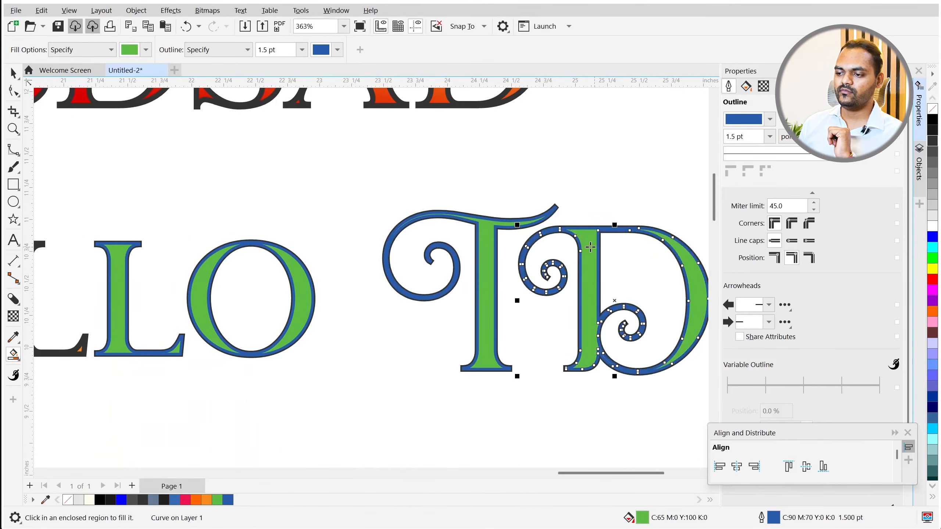
pyautogui.scroll(-3, 426, 274)
pyautogui.scroll(-1, 420, 273)
pyautogui.scroll(1, 428, 276)
# - Select all the text and both squares and delete them to clear the page
pyautogui.press('space')
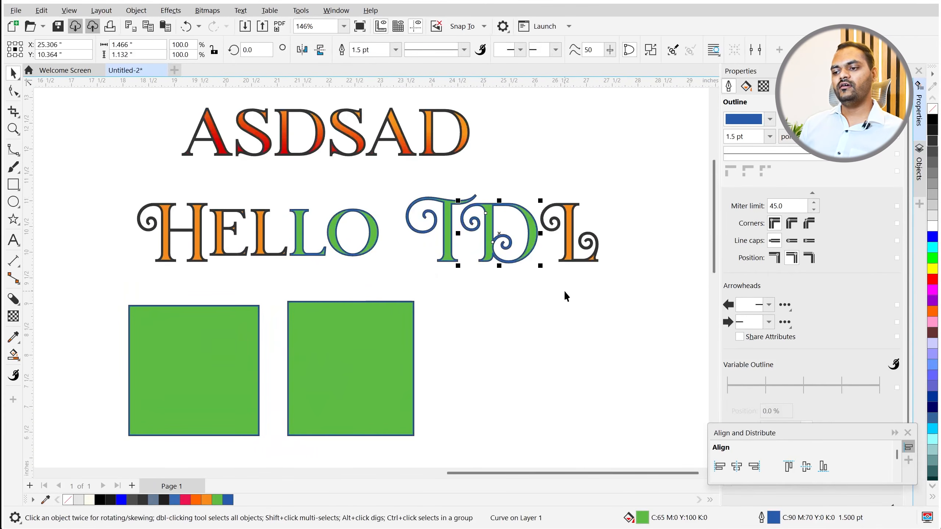
pyautogui.click(471, 303)
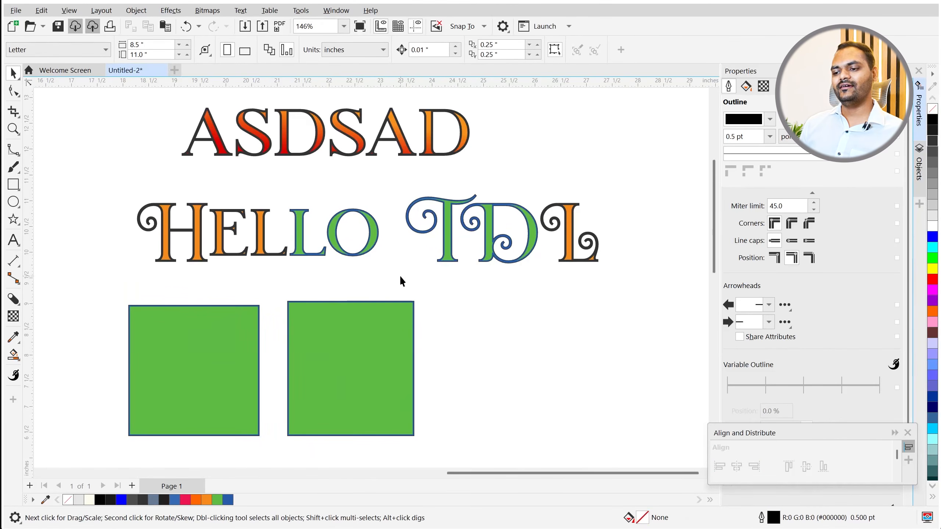
pyautogui.scroll(-2, 202, 291)
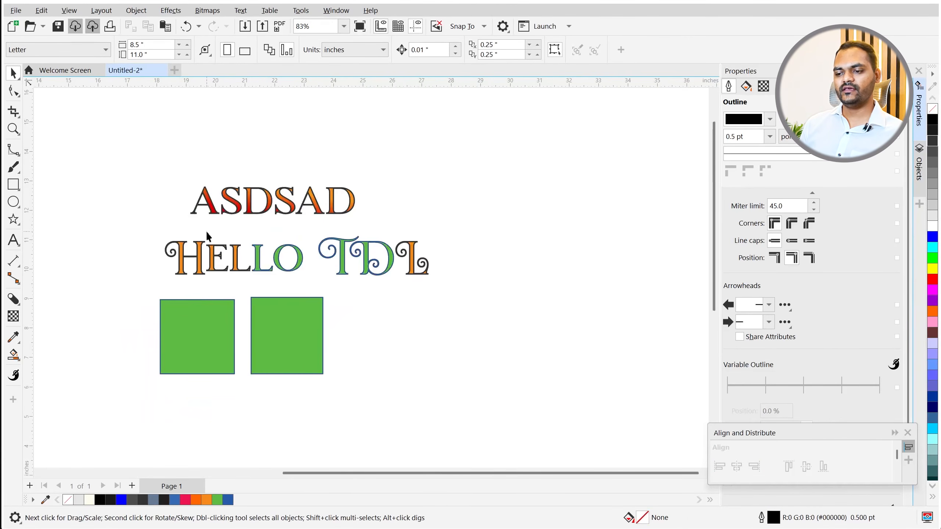
pyautogui.moveTo(112, 148); pyautogui.dragTo(504, 432)
pyautogui.press('Delete')
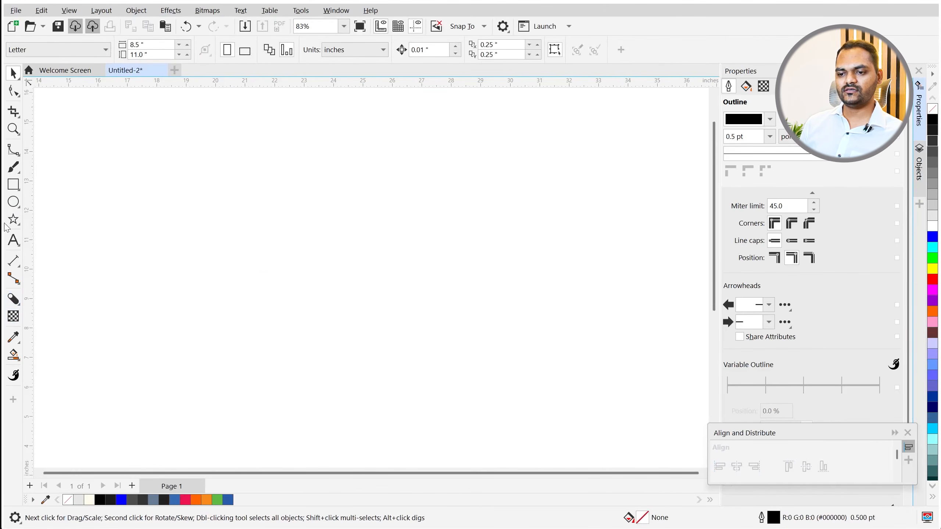
# - Draw a circle on the left of the page with no outline and a dark grey #4D4D4D fill
pyautogui.click(12, 205)
pyautogui.moveTo(186, 214); pyautogui.dragTo(301, 353)
pyautogui.press('space')
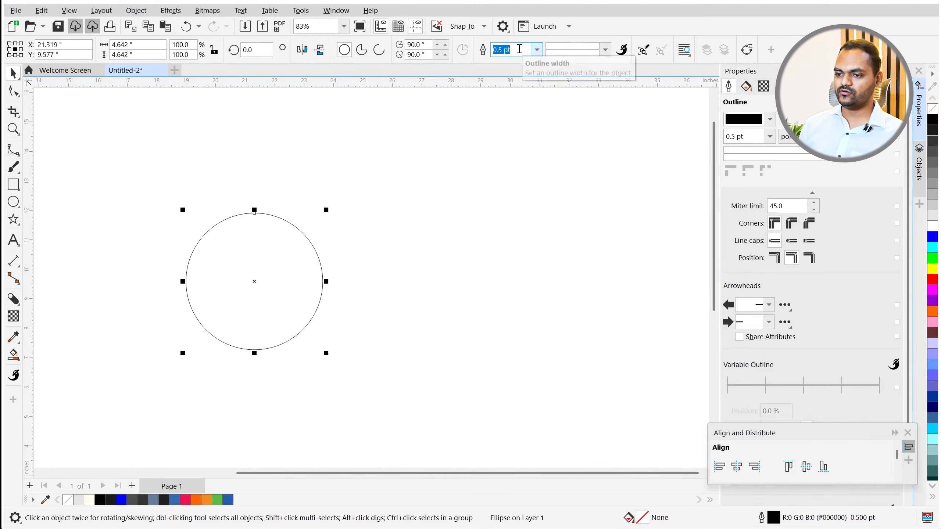
pyautogui.write('0')
pyautogui.press('Return')
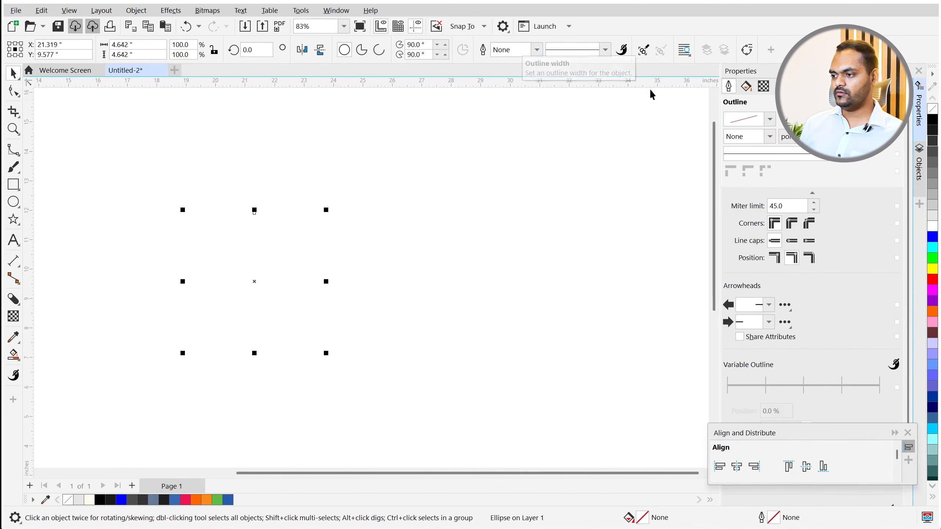
pyautogui.click(935, 163)
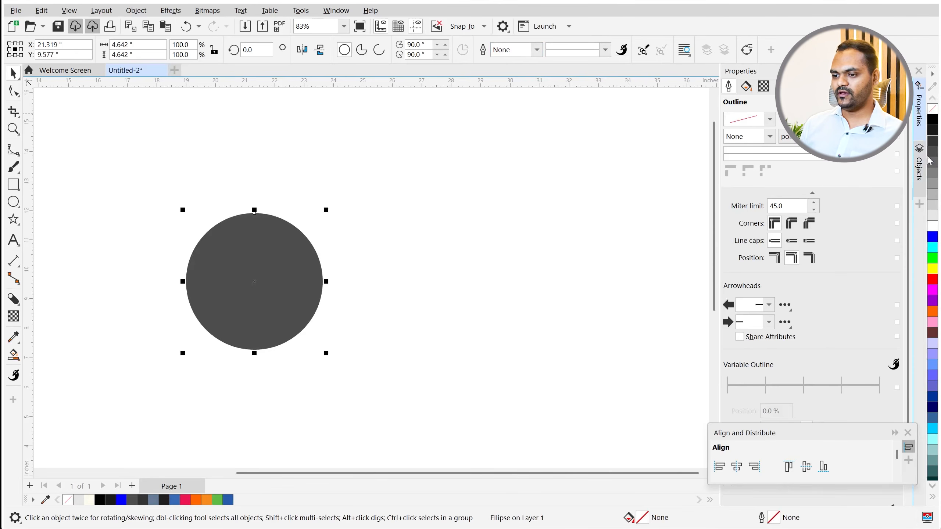
pyautogui.click(498, 315)
pyautogui.scroll(4, 281, 274)
pyautogui.scroll(-2, 349, 269)
pyautogui.click(15, 359)
pyautogui.click(52, 386)
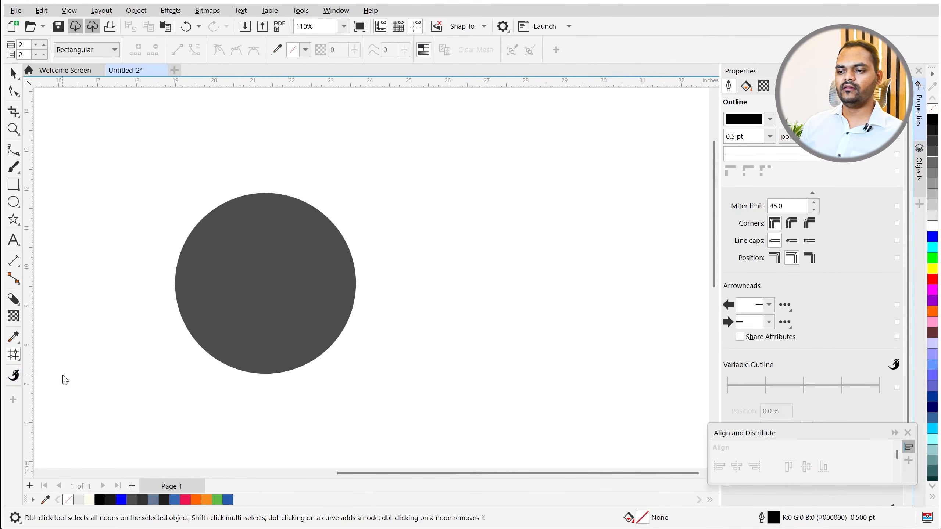
# - Apply a mesh to the circle and lighten its centre node to 30% Black (#B3B3B3)
pyautogui.click(247, 279)
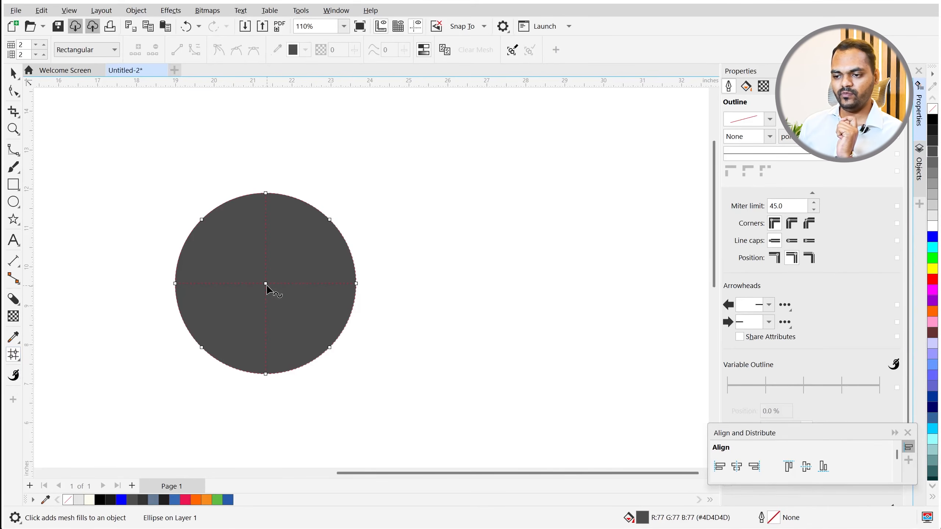
pyautogui.scroll(2, 257, 239)
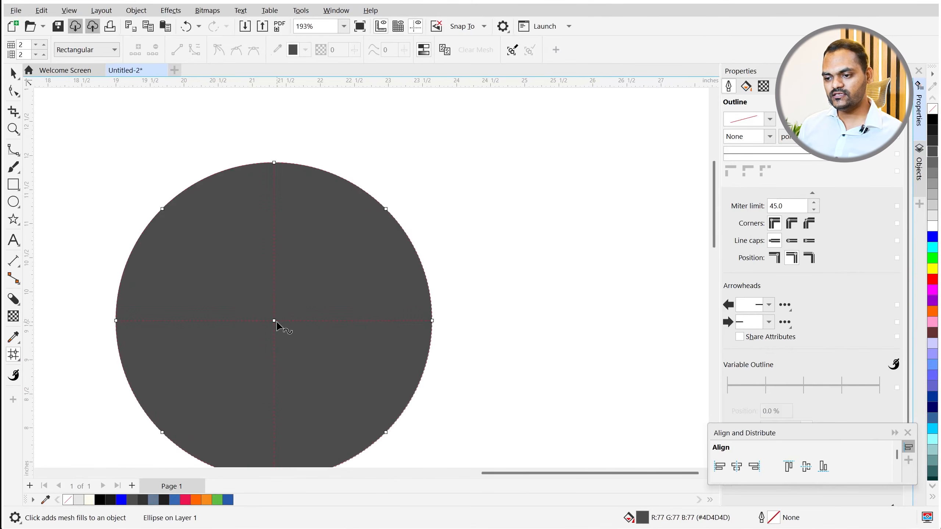
pyautogui.scroll(1, 275, 323)
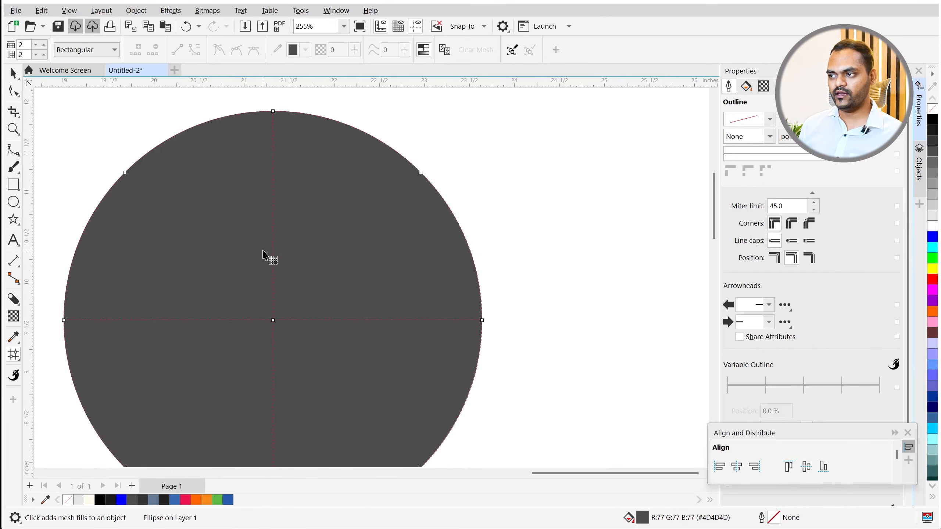
pyautogui.scroll(-1, 263, 256)
pyautogui.scroll(1, 261, 305)
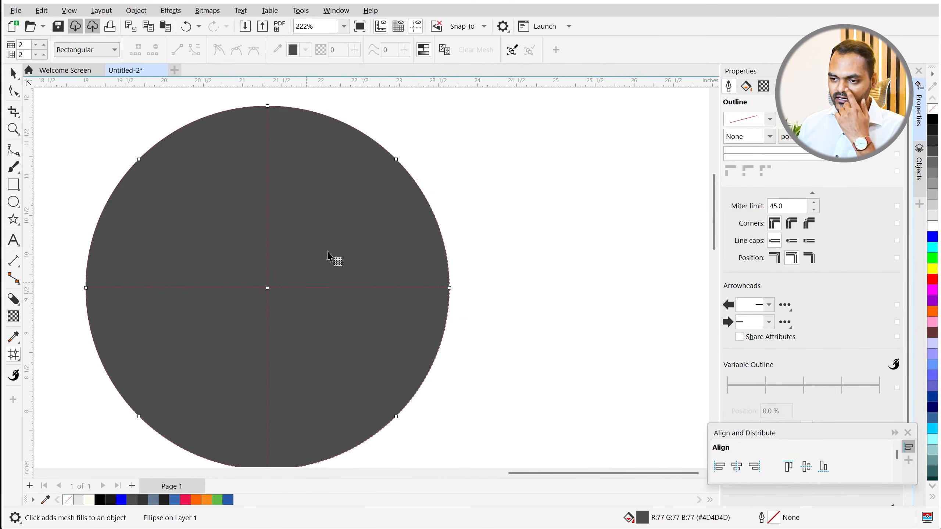
pyautogui.click(268, 288)
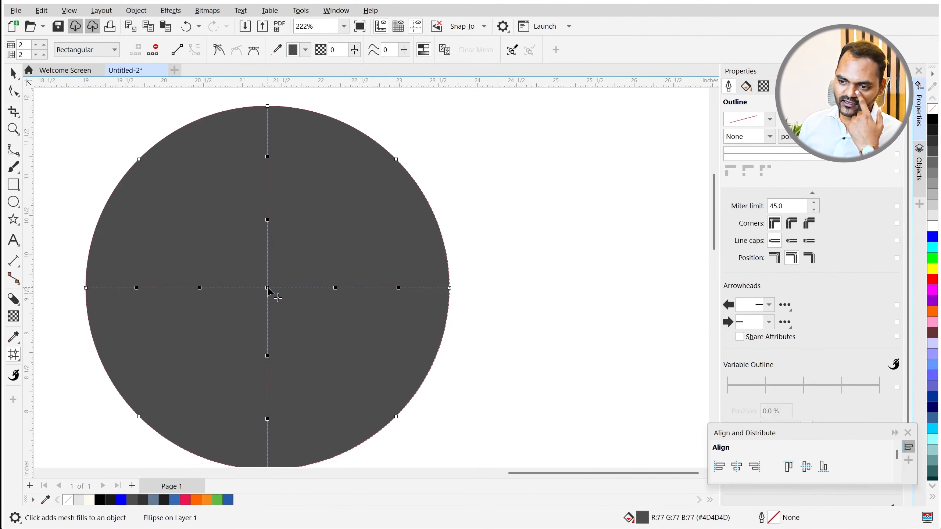
pyautogui.click(932, 199)
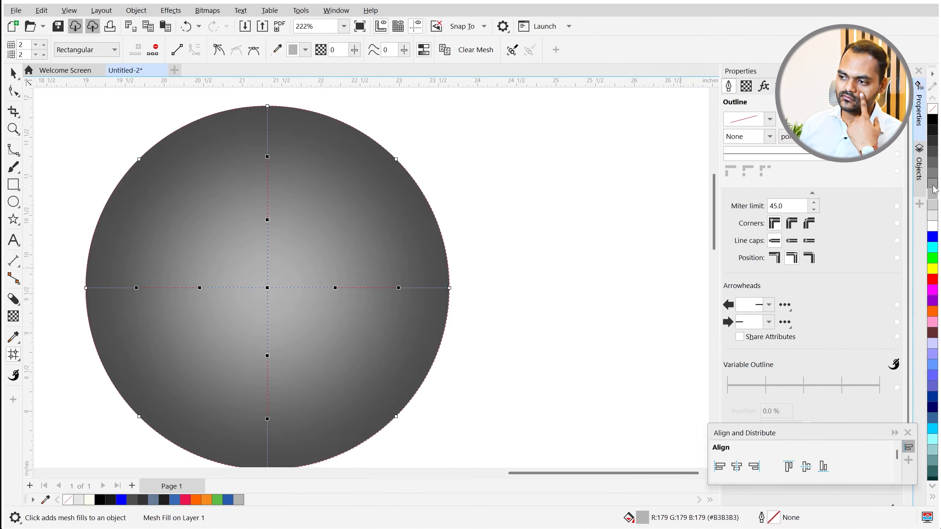
# - Darken the mesh centre glow slightly with two darker grey swatches, keeping it in place
pyautogui.click(932, 174)
pyautogui.click(932, 181)
pyautogui.moveTo(267, 288); pyautogui.dragTo(240, 311)
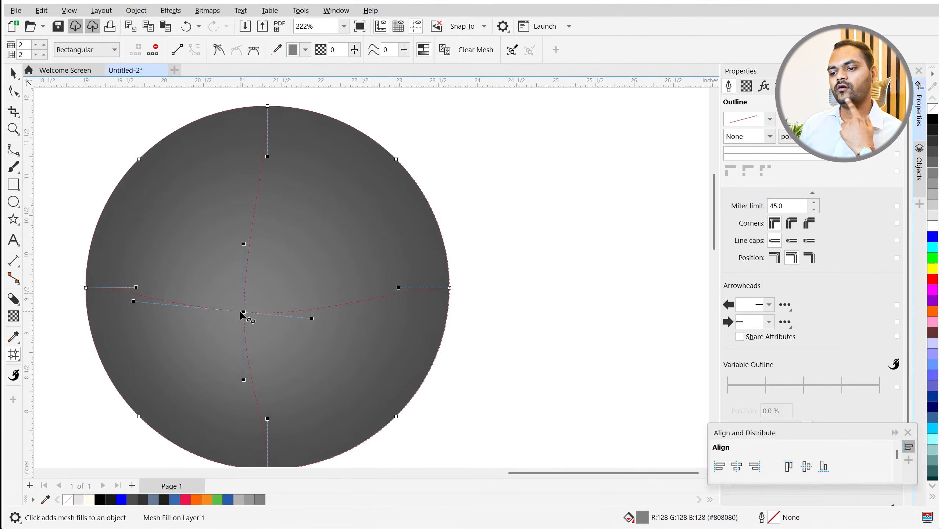
pyautogui.hotkey('ctrl', 'z')
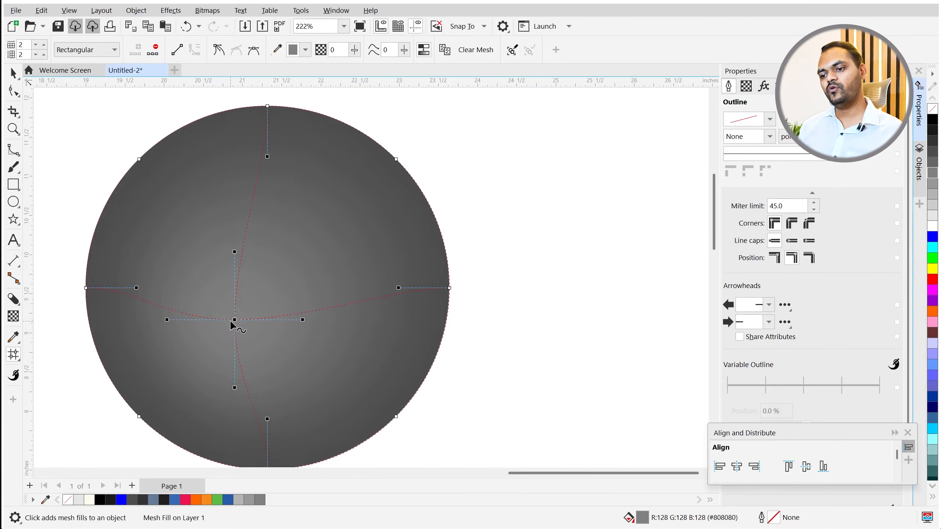
pyautogui.click(339, 208)
# - Add a mesh node at the upper right and lighten it to 20%, then 10% Black
pyautogui.doubleClick(340, 204)
pyautogui.click(339, 204)
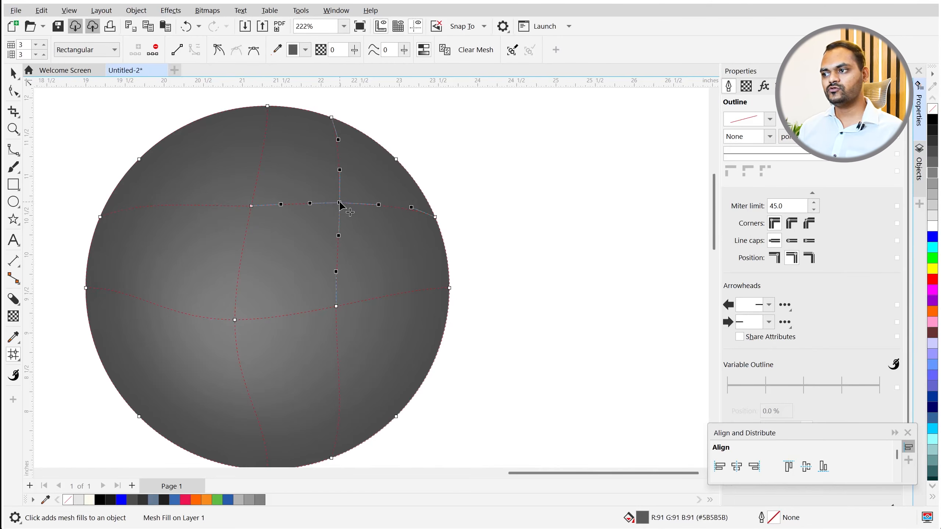
pyautogui.click(932, 206)
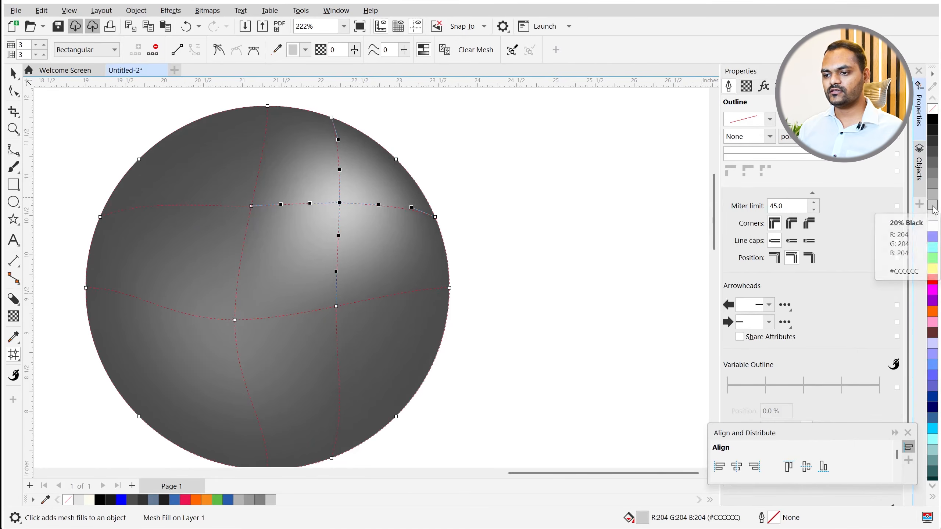
pyautogui.click(933, 217)
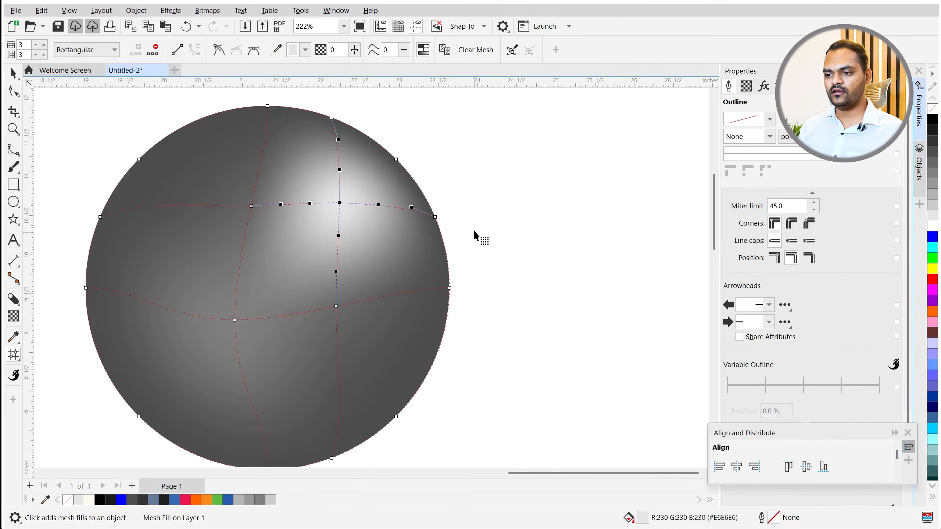
pyautogui.click(16, 75)
pyautogui.scroll(-4, 297, 209)
pyautogui.click(406, 231)
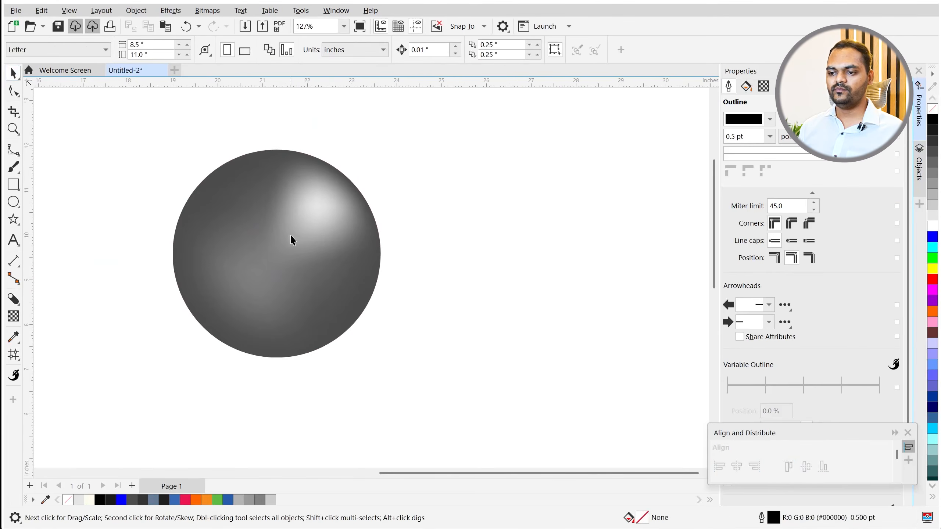
# - Make the lower-left and bottom edge mesh nodes black and bend the shading toward the lower left
pyautogui.scroll(1, 296, 233)
pyautogui.click(241, 269)
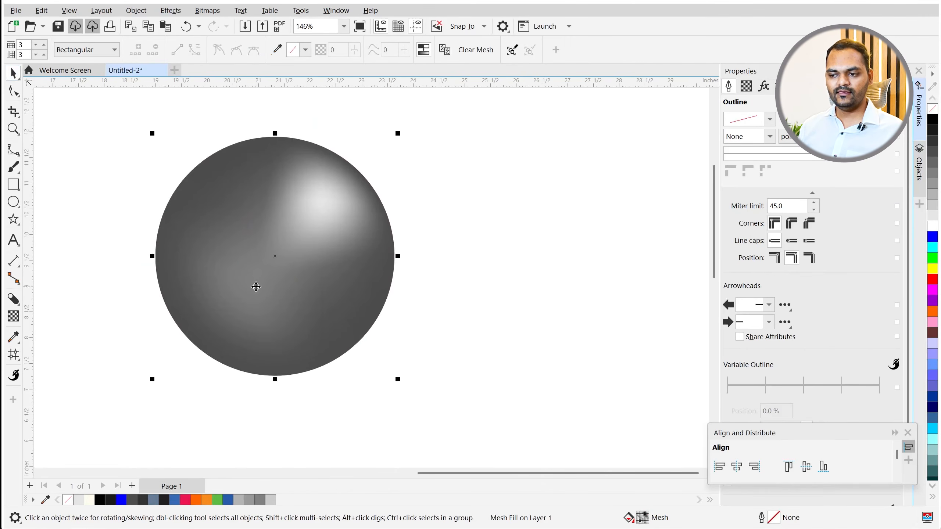
pyautogui.press('m')
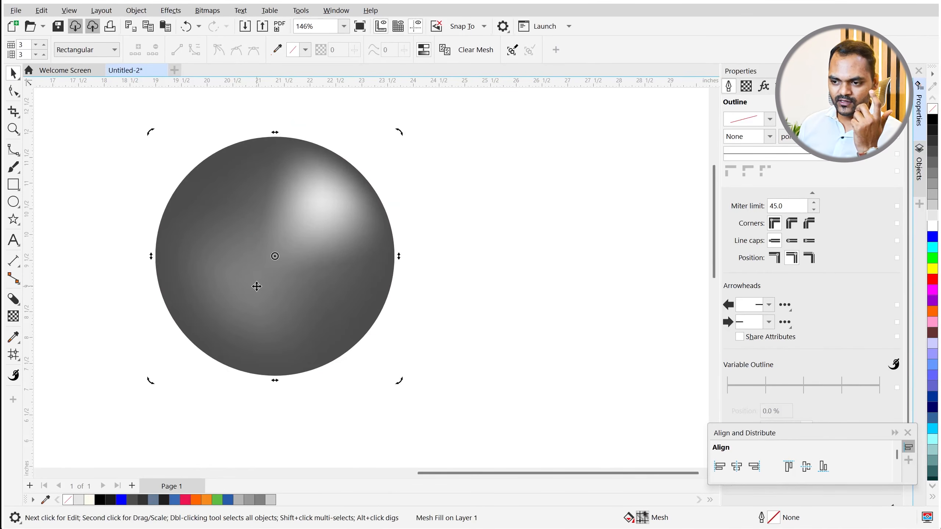
pyautogui.click(191, 341)
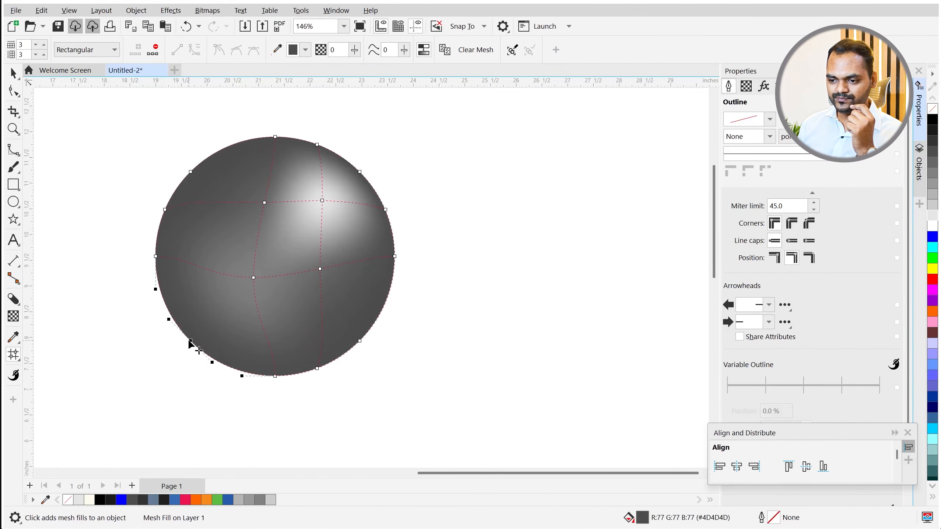
pyautogui.click(933, 121)
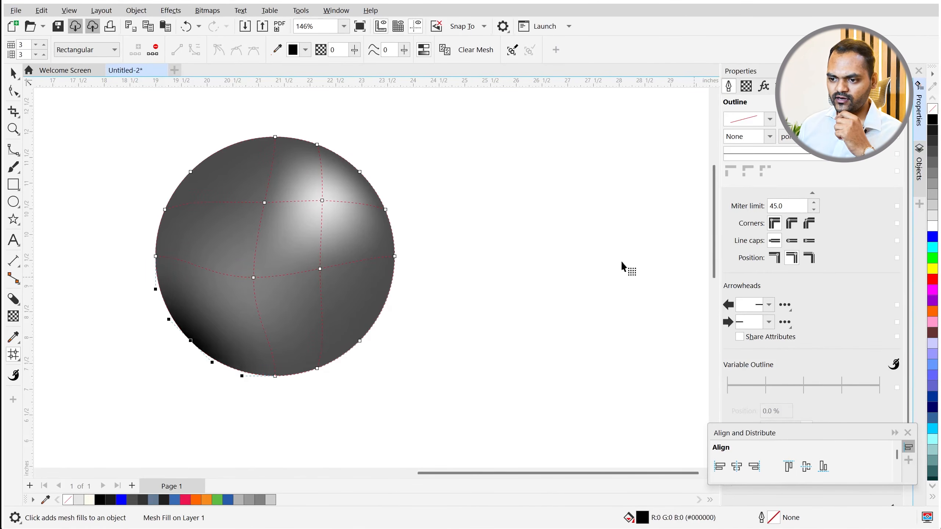
pyautogui.click(276, 377)
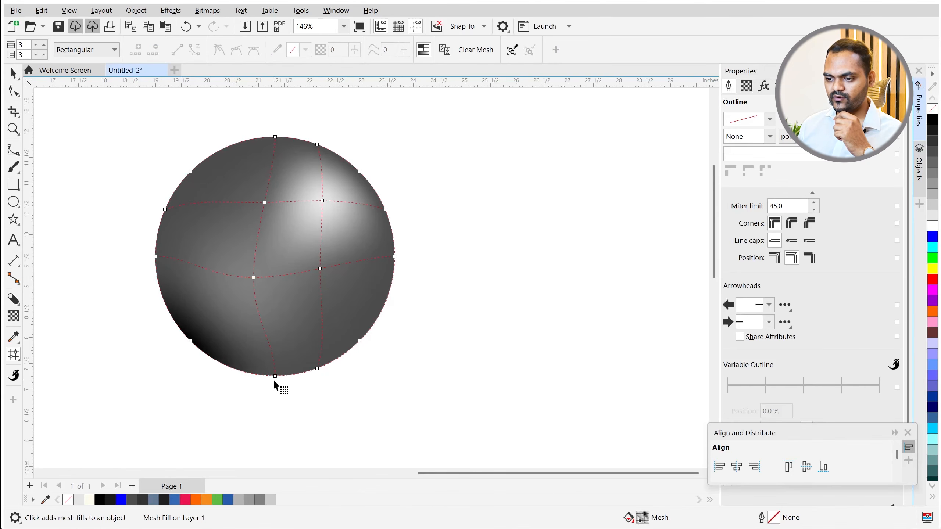
pyautogui.click(276, 374)
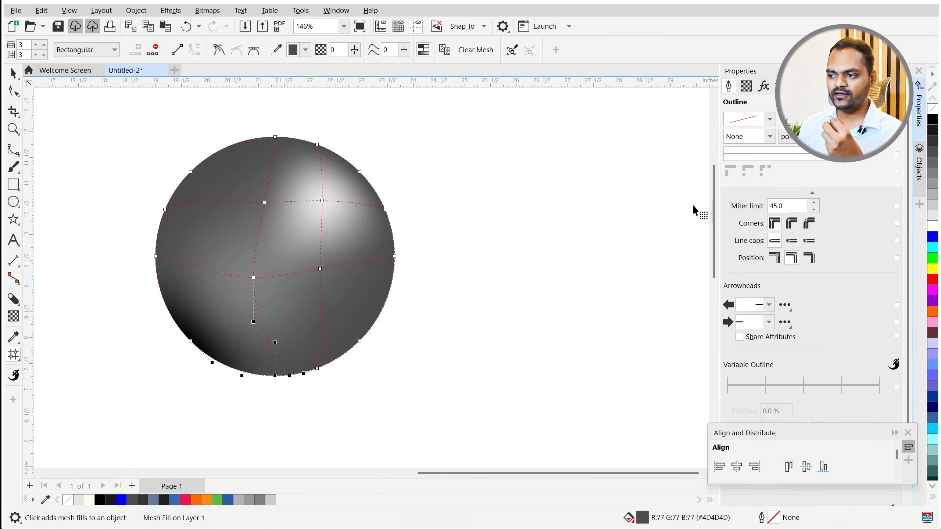
pyautogui.click(933, 121)
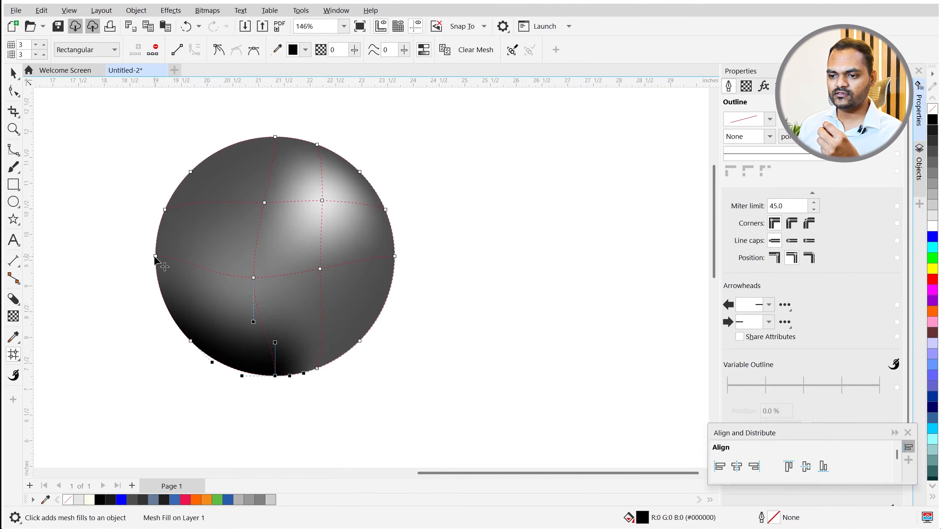
pyautogui.moveTo(274, 343); pyautogui.dragTo(191, 353)
pyautogui.scroll(3, 192, 353)
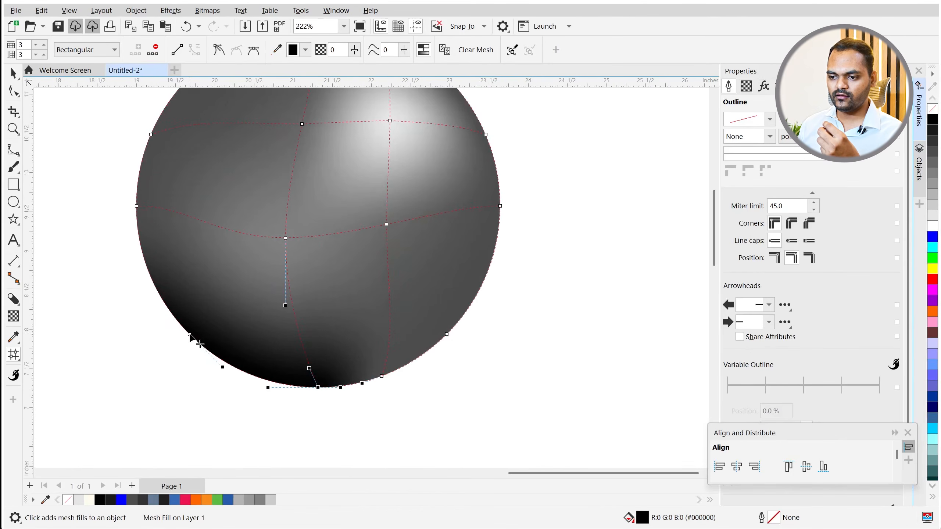
# - Darken another bottom-edge node to near black and pull its shading curve down the edge
pyautogui.click(380, 376)
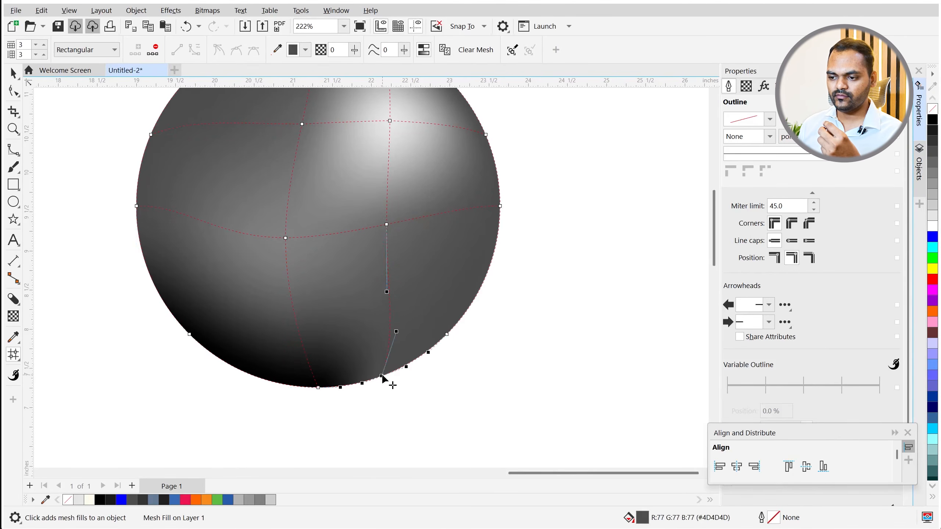
pyautogui.click(933, 137)
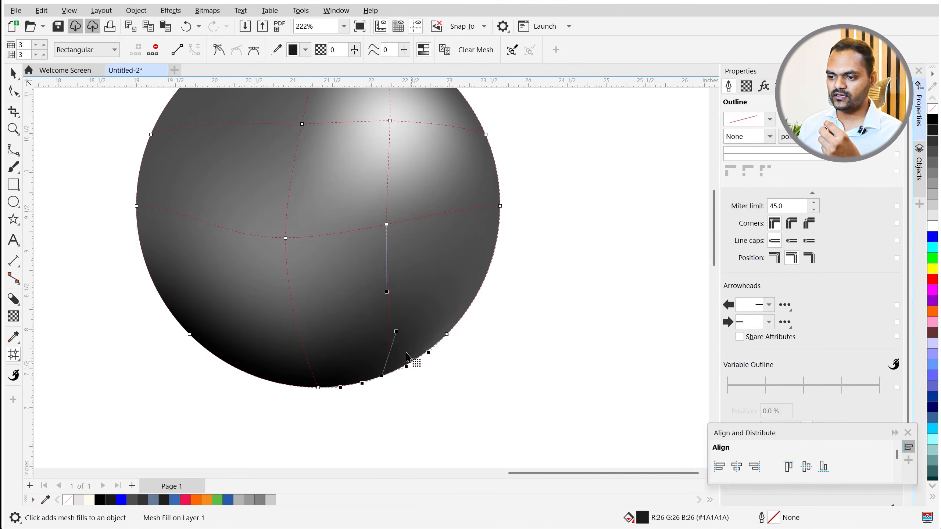
pyautogui.moveTo(396, 332); pyautogui.dragTo(390, 361)
pyautogui.scroll(-3, 274, 426)
pyautogui.press('space')
pyautogui.scroll(1, 426, 385)
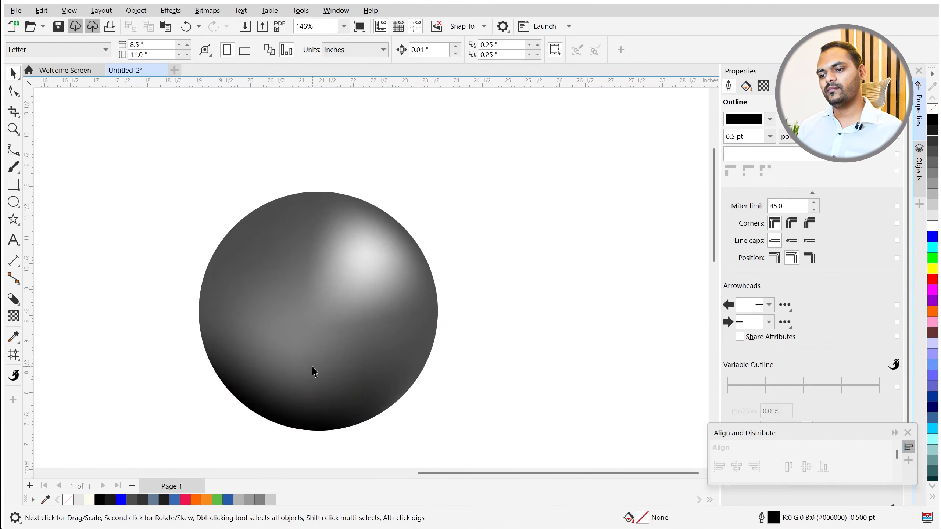
# - Lighten the lower-left and bottom edge nodes to 80% Black (#333333) and view the sphere
pyautogui.scroll(-1, 274, 338)
pyautogui.press('m')
pyautogui.scroll(2, 259, 396)
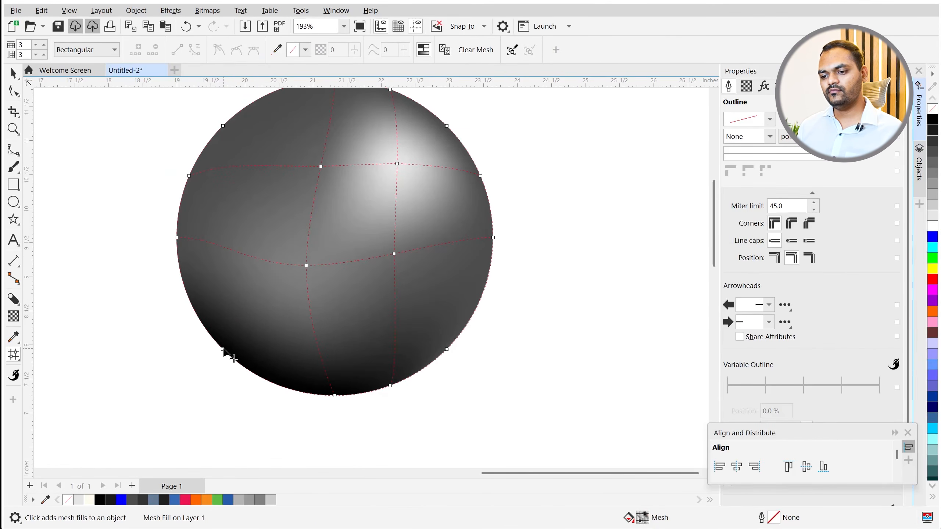
pyautogui.click(223, 349)
pyautogui.keyDown('shift'); pyautogui.click(335, 395); pyautogui.keyUp('shift')
pyautogui.keyDown('shift'); pyautogui.click(390, 386); pyautogui.keyUp('shift')
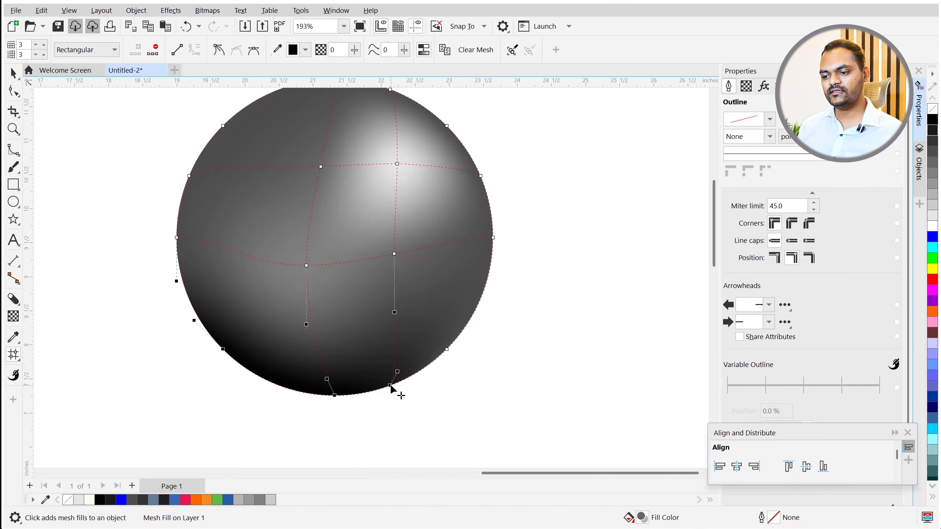
pyautogui.click(933, 144)
pyautogui.scroll(-2, 411, 352)
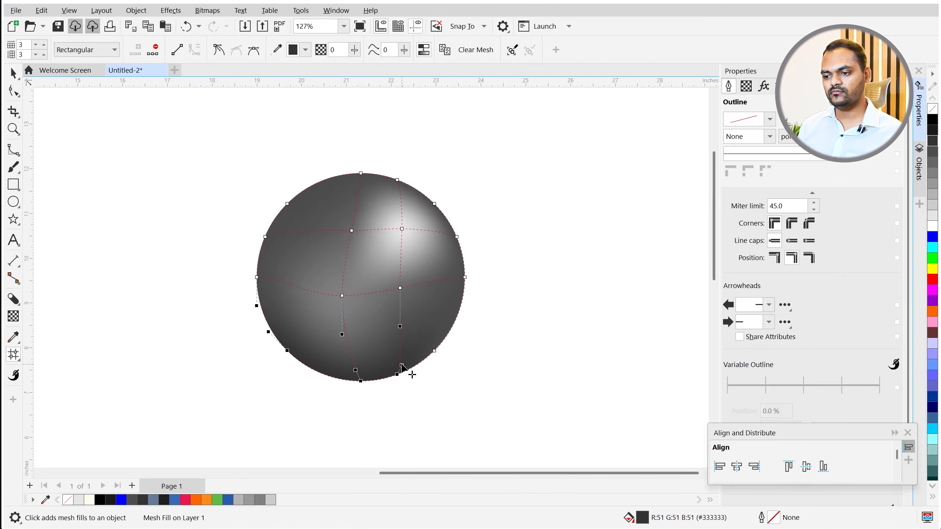
pyautogui.press('space')
pyautogui.click(424, 389)
pyautogui.scroll(-4, 271, 326)
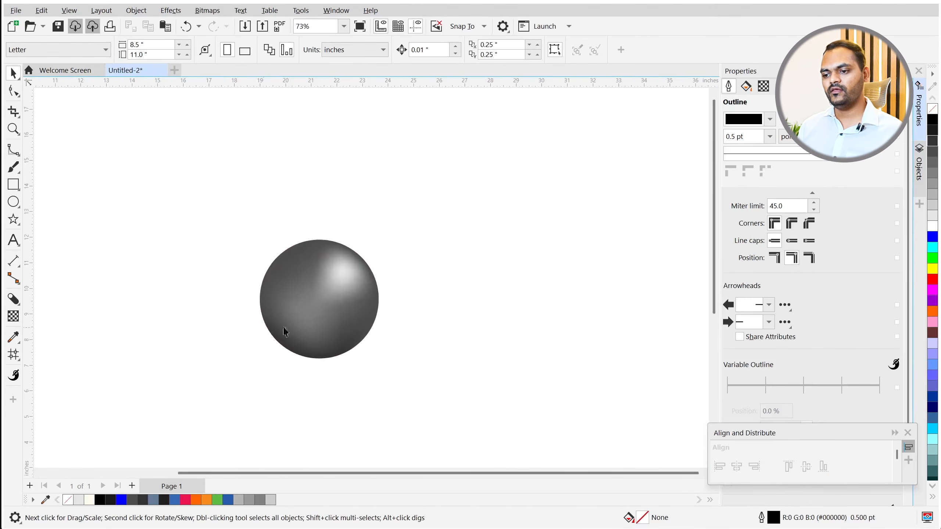
pyautogui.scroll(5, 308, 323)
pyautogui.scroll(-2, 179, 316)
pyautogui.scroll(3, 252, 275)
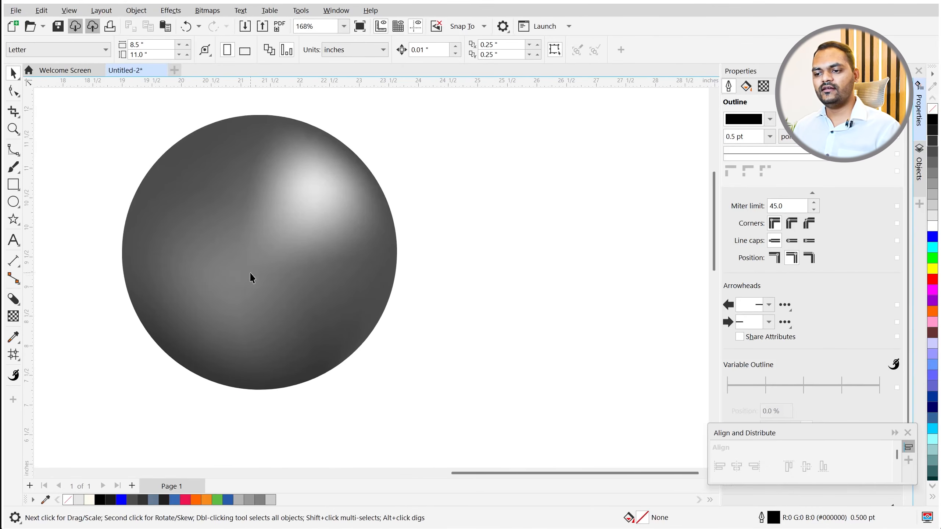
pyautogui.scroll(-2, 265, 254)
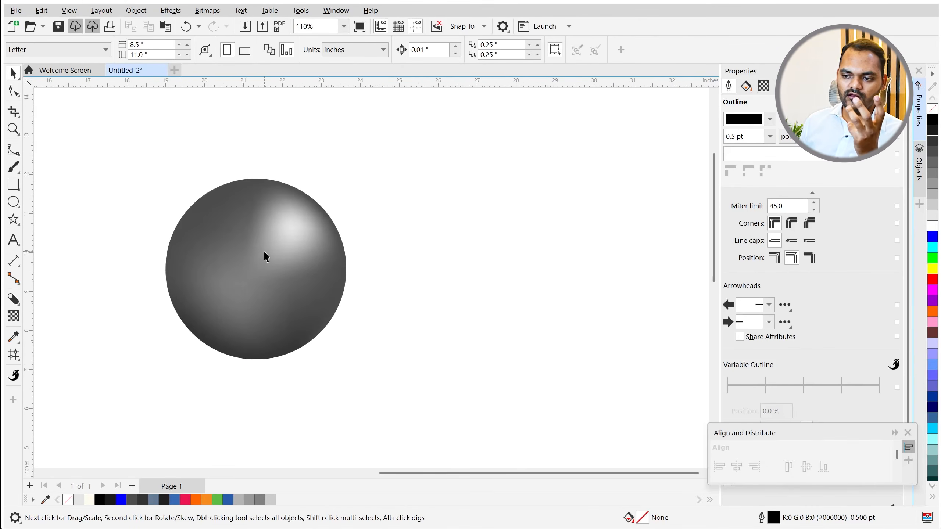
pyautogui.scroll(1, 263, 252)
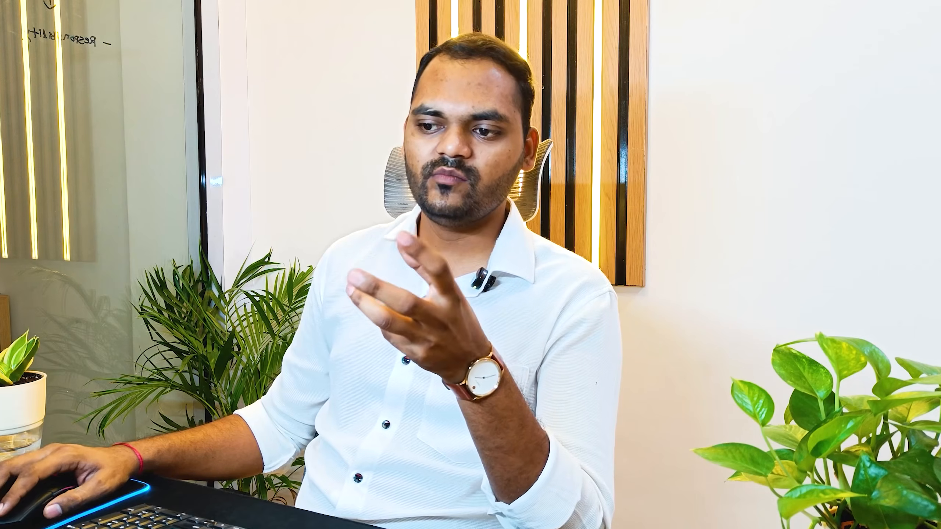